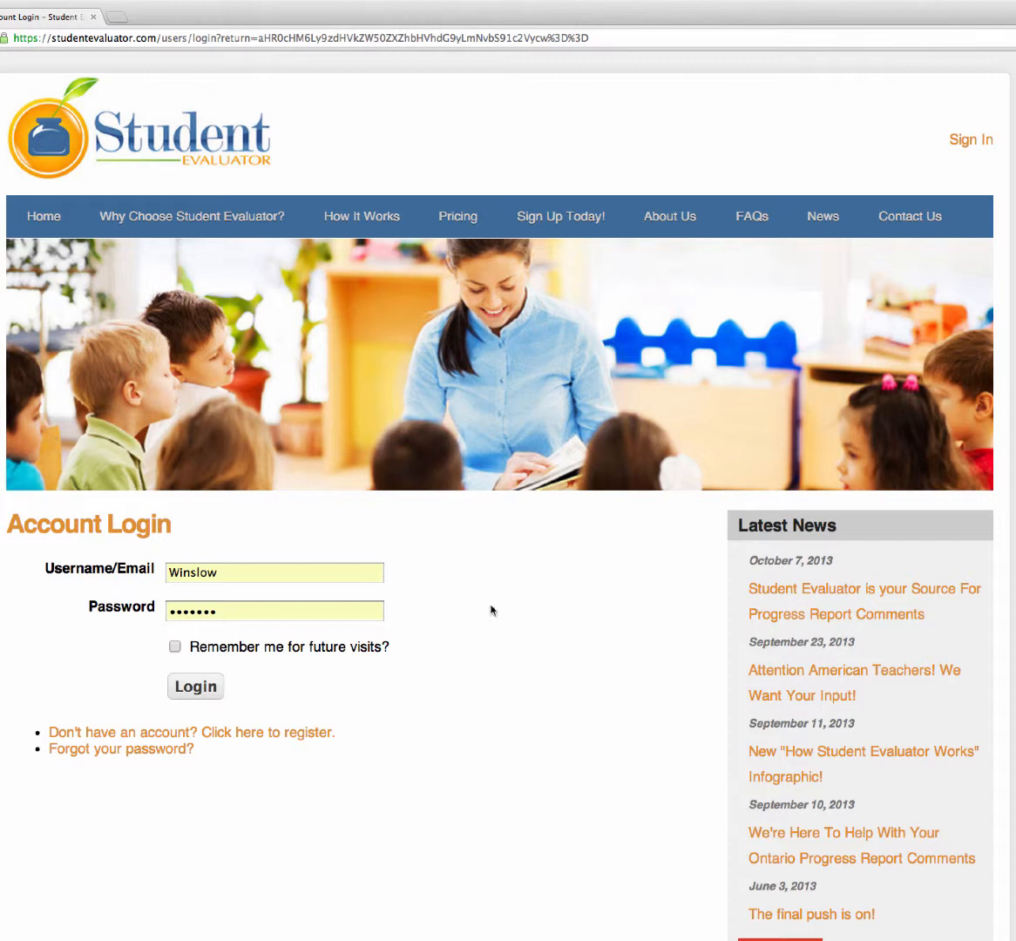
Sign in to the Student Evaluator account with the credentials already filled in.
click(971, 136)
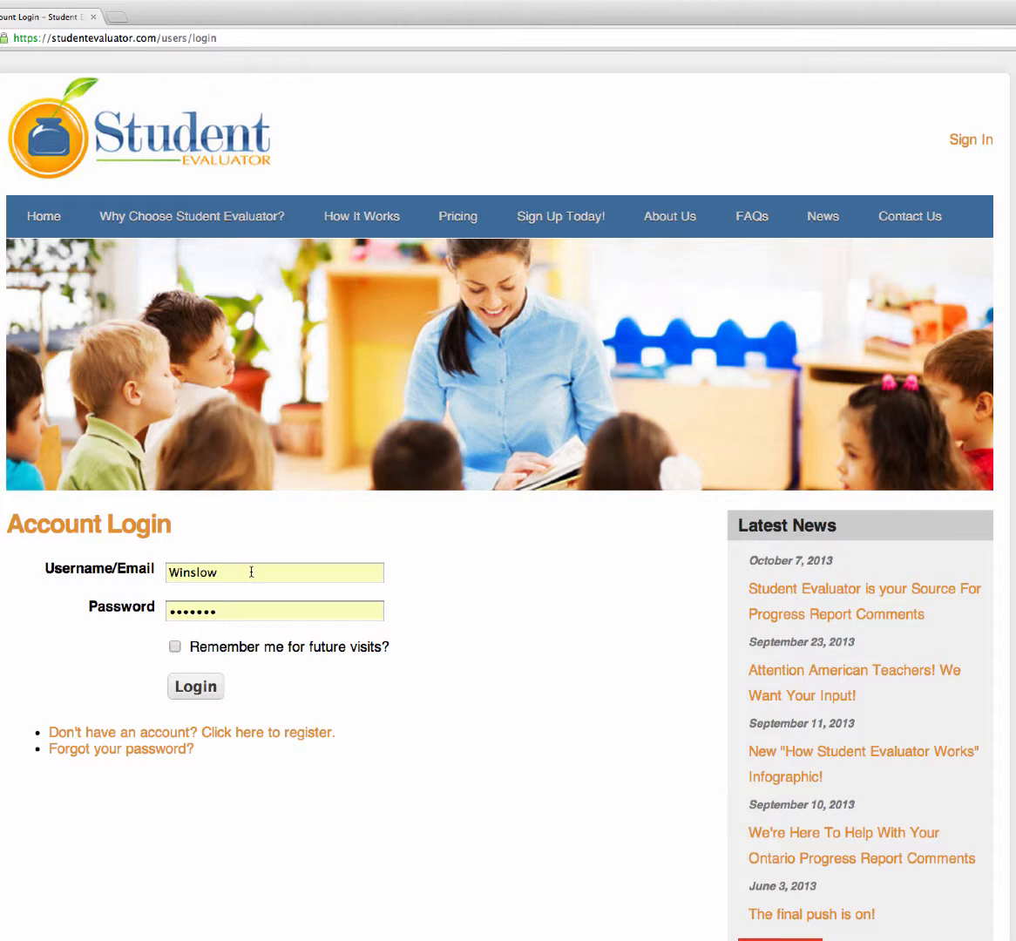
click(195, 686)
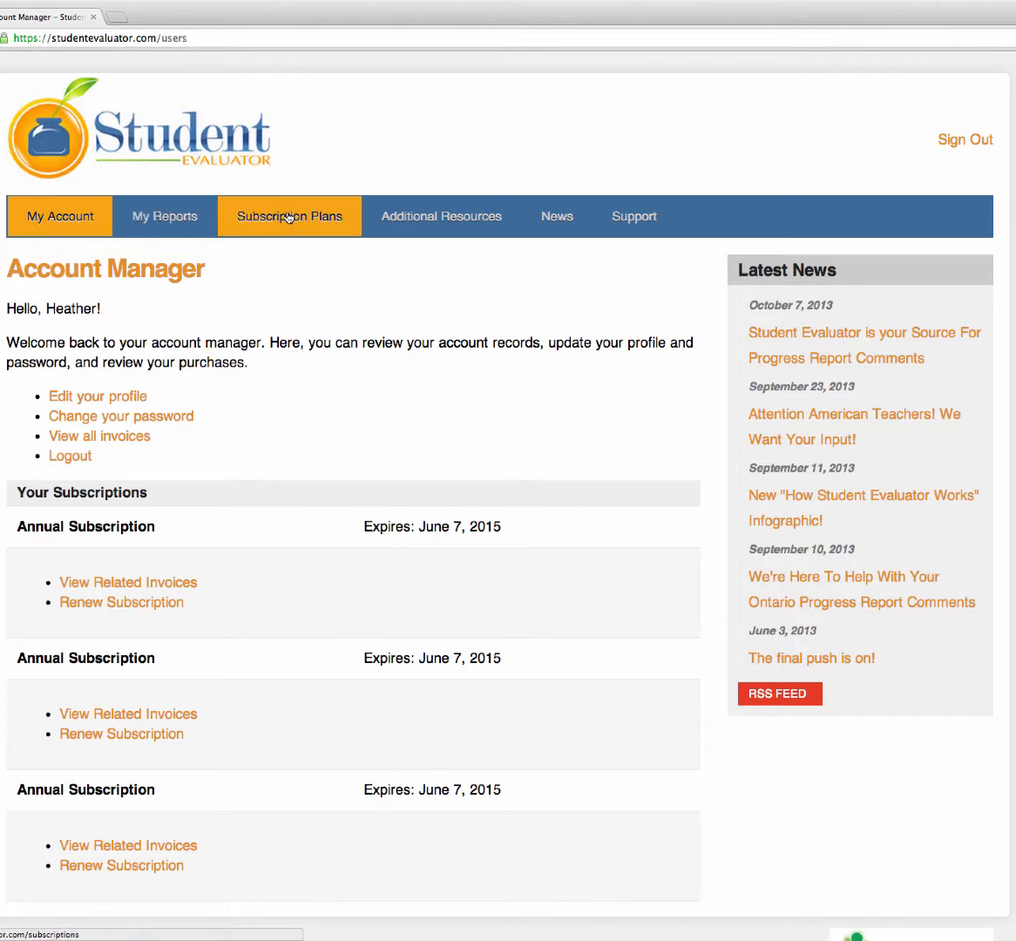
View the Additional Resources page and the Support help desk, and return to the Student Evaluator site.
click(466, 211)
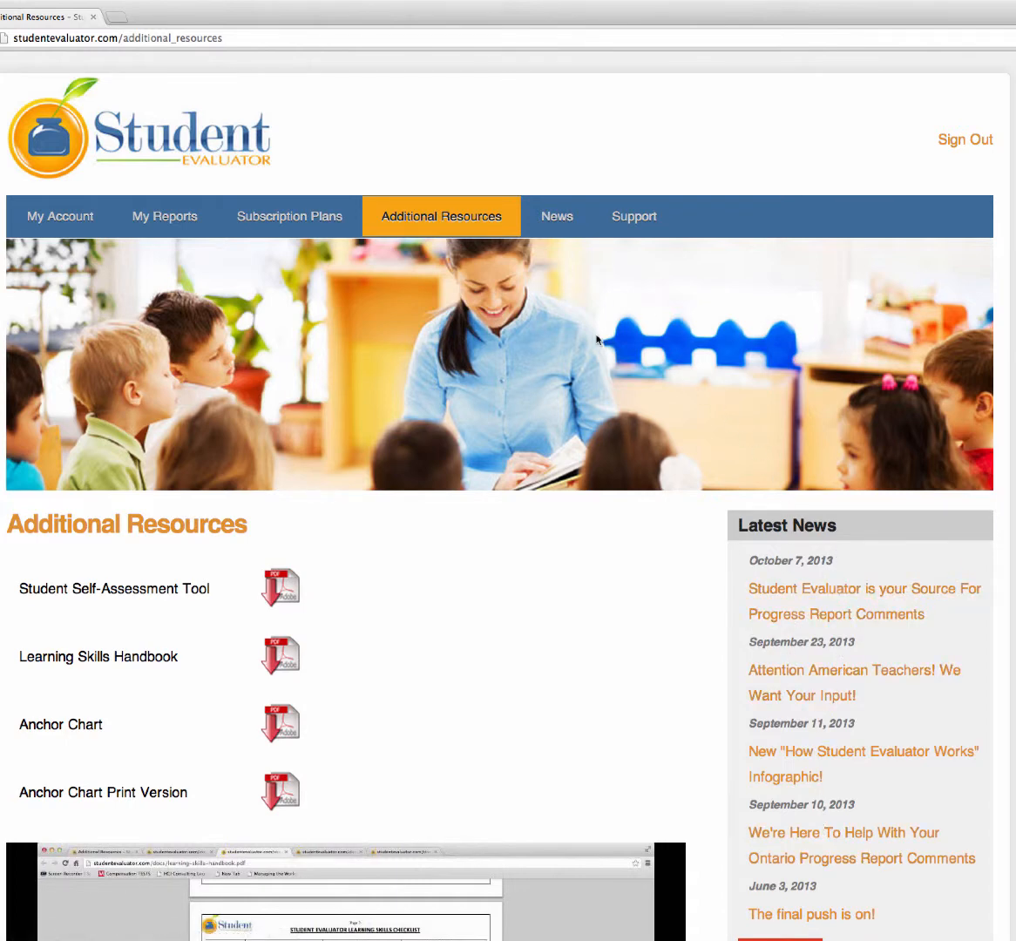
click(636, 224)
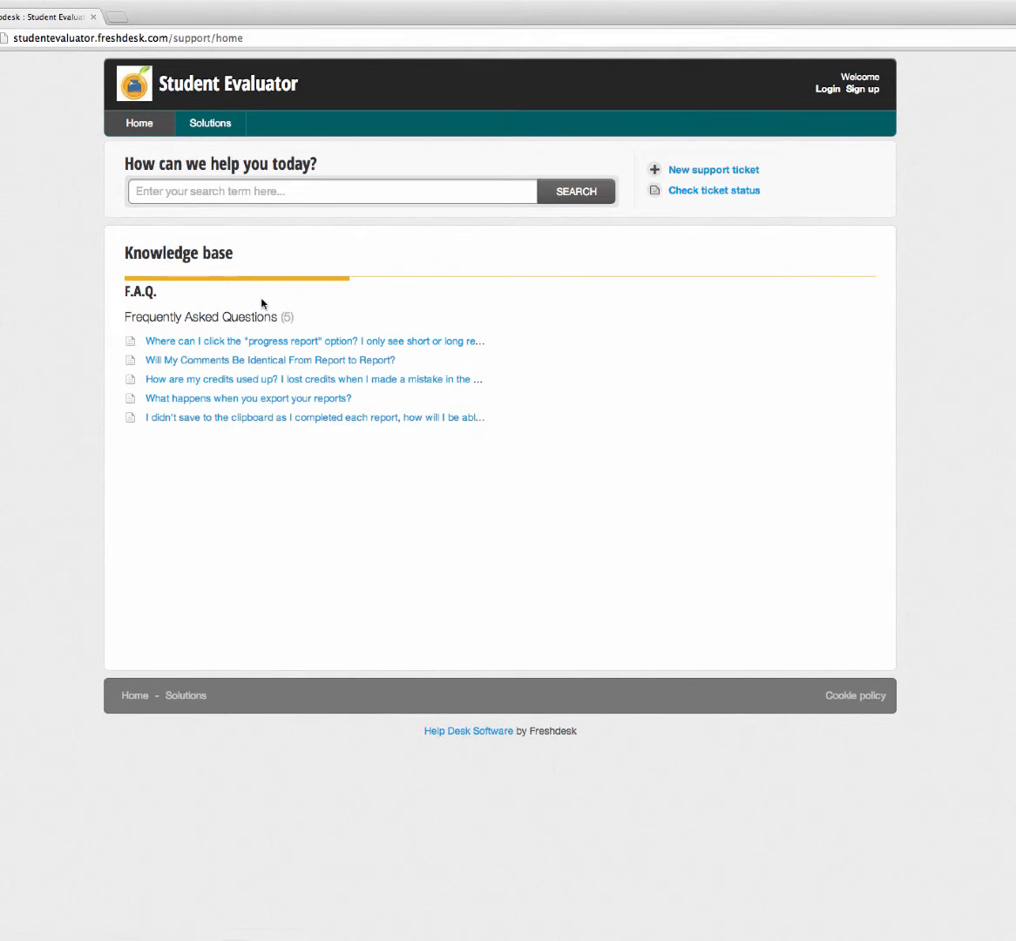
click(0, 39)
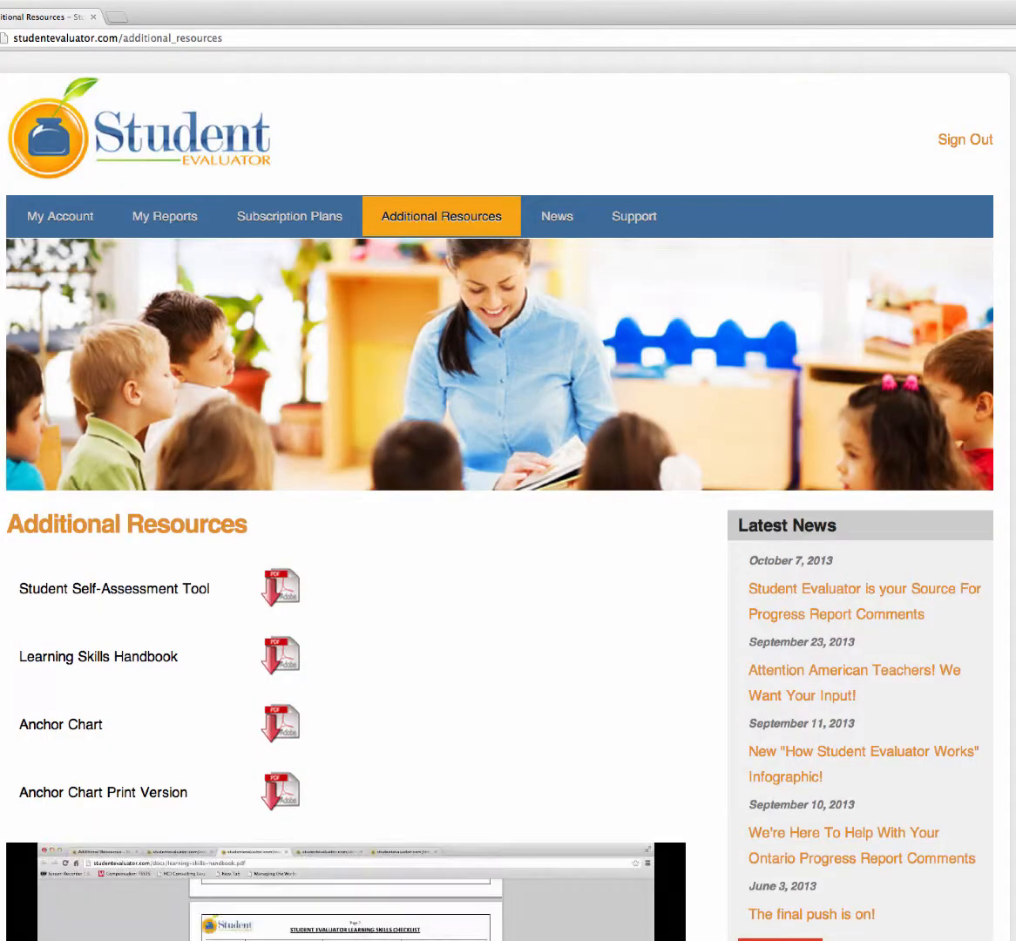
Start a new student report from the My Reports list and check the selector for existing students.
click(167, 218)
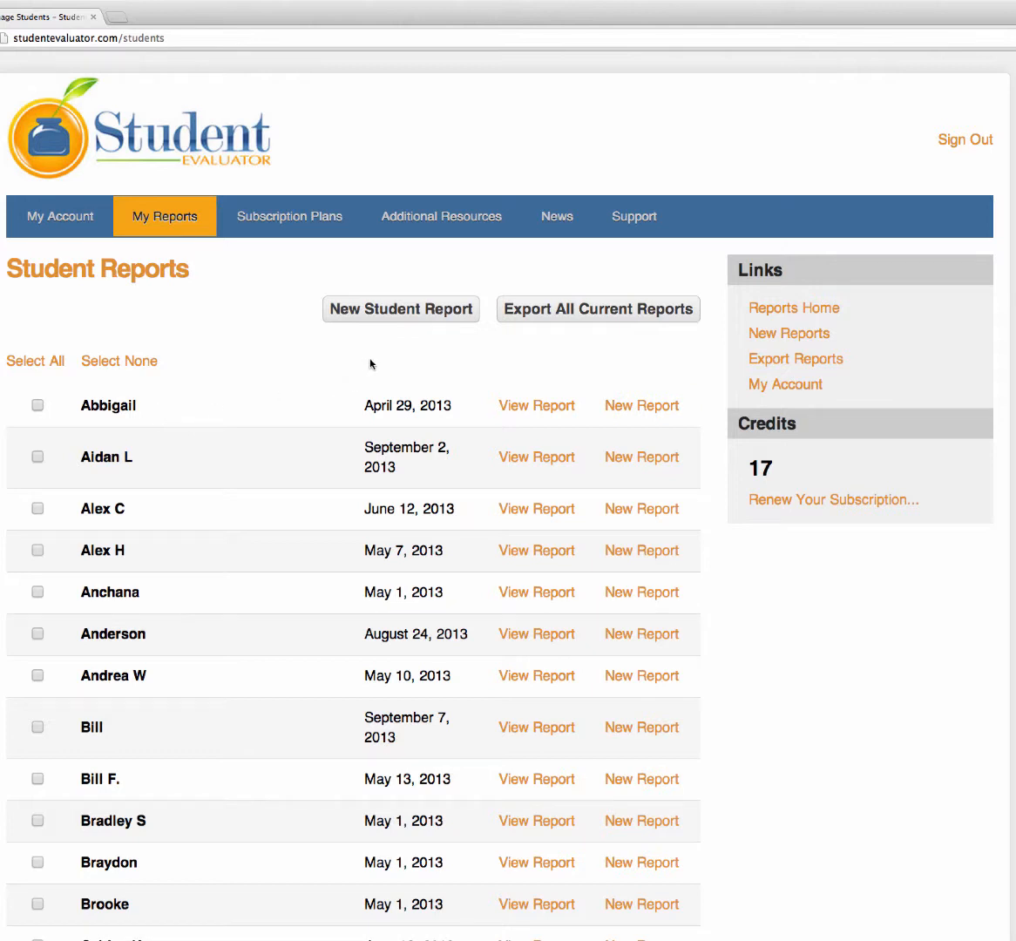
click(423, 310)
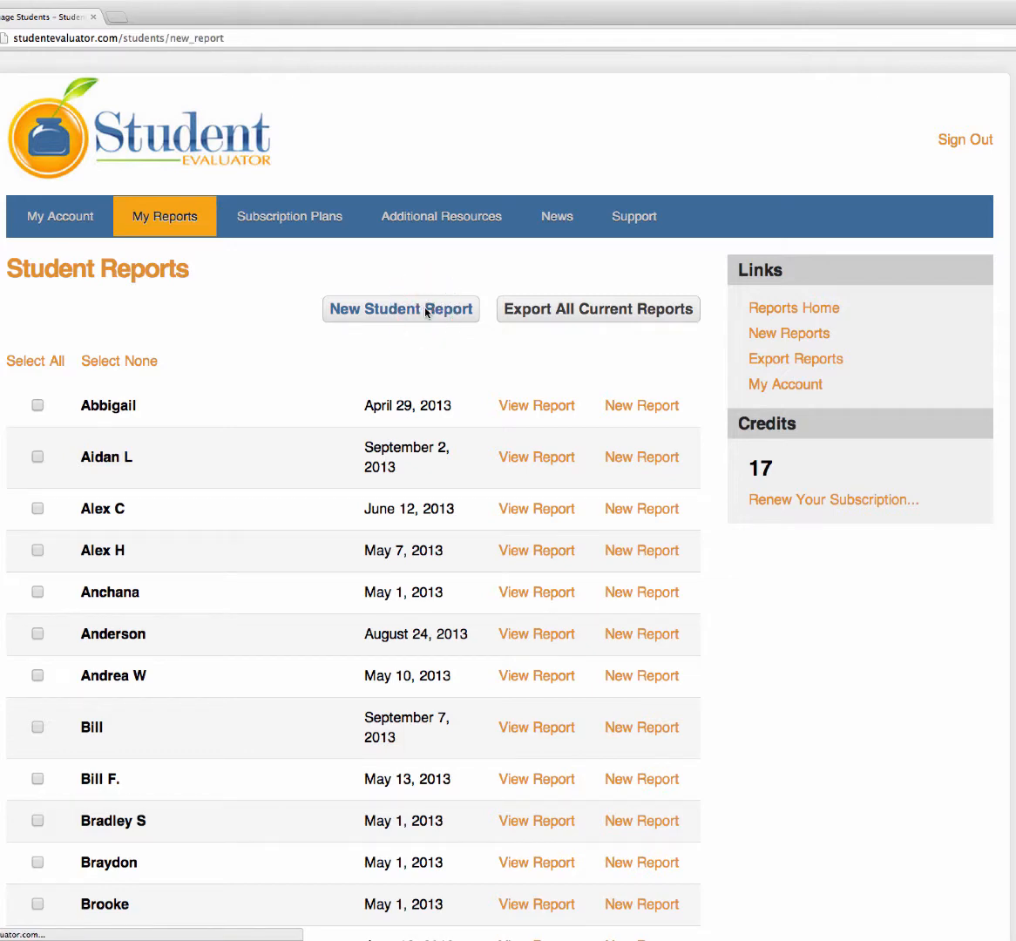
click(127, 356)
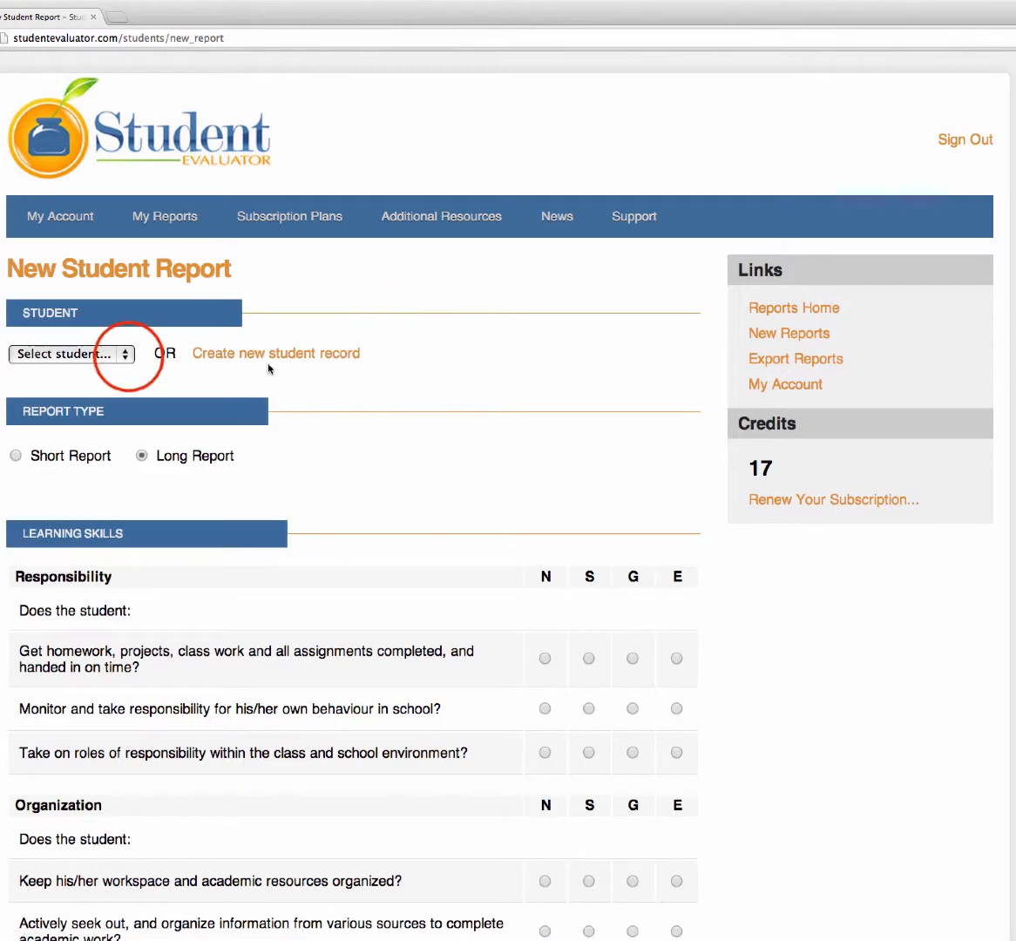
click(128, 358)
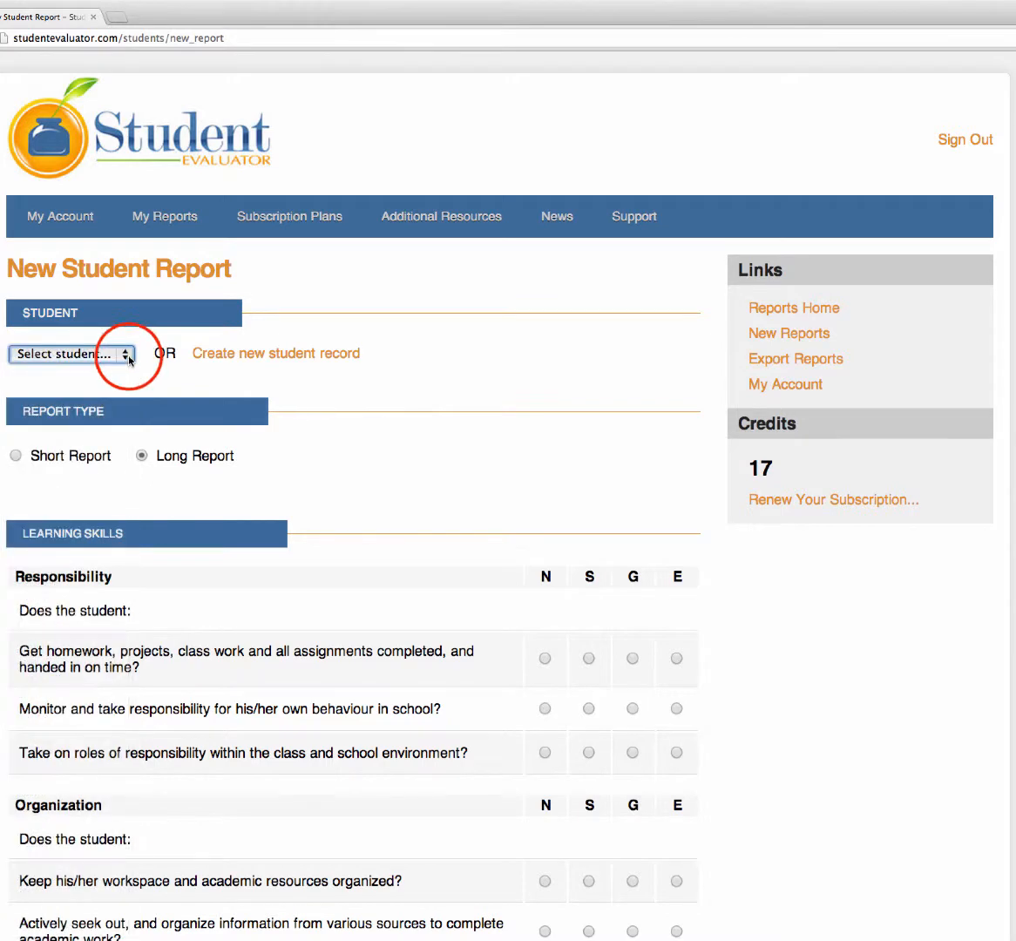
Create a new student record with the student's full name and common name, and set the gender to Male.
click(266, 356)
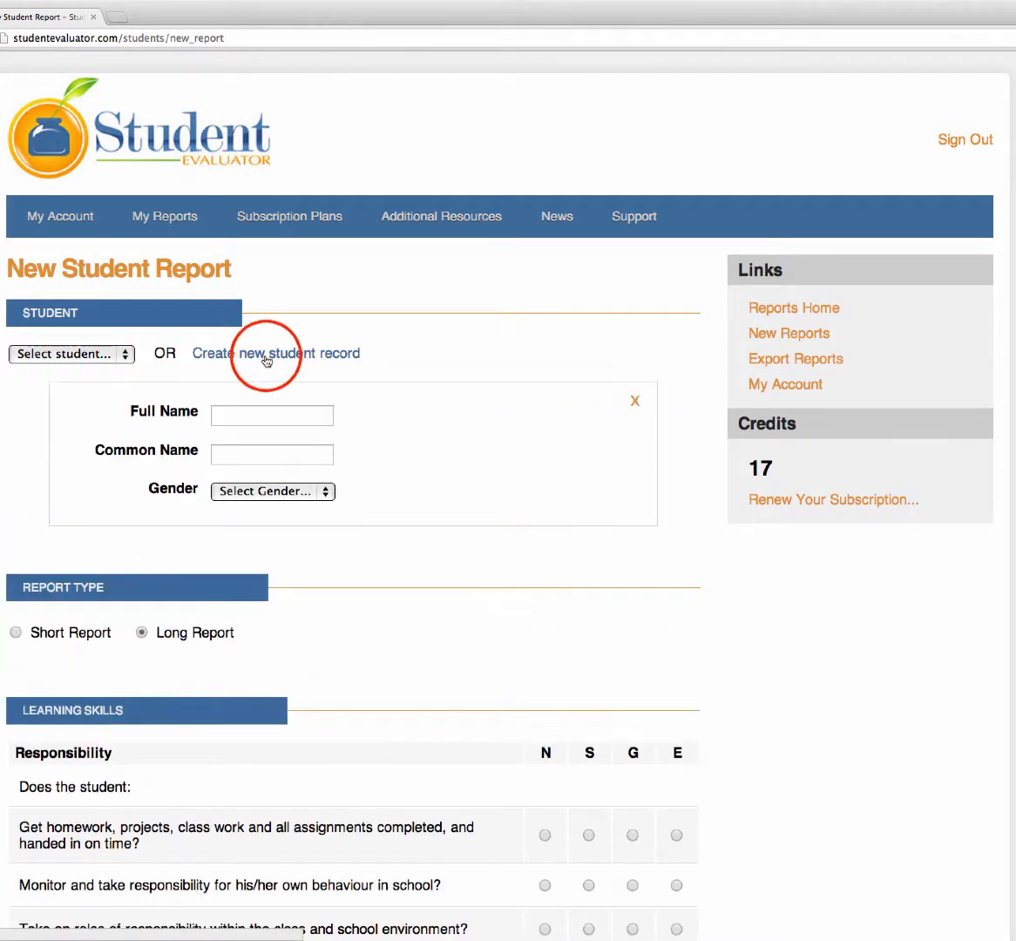
click(263, 413)
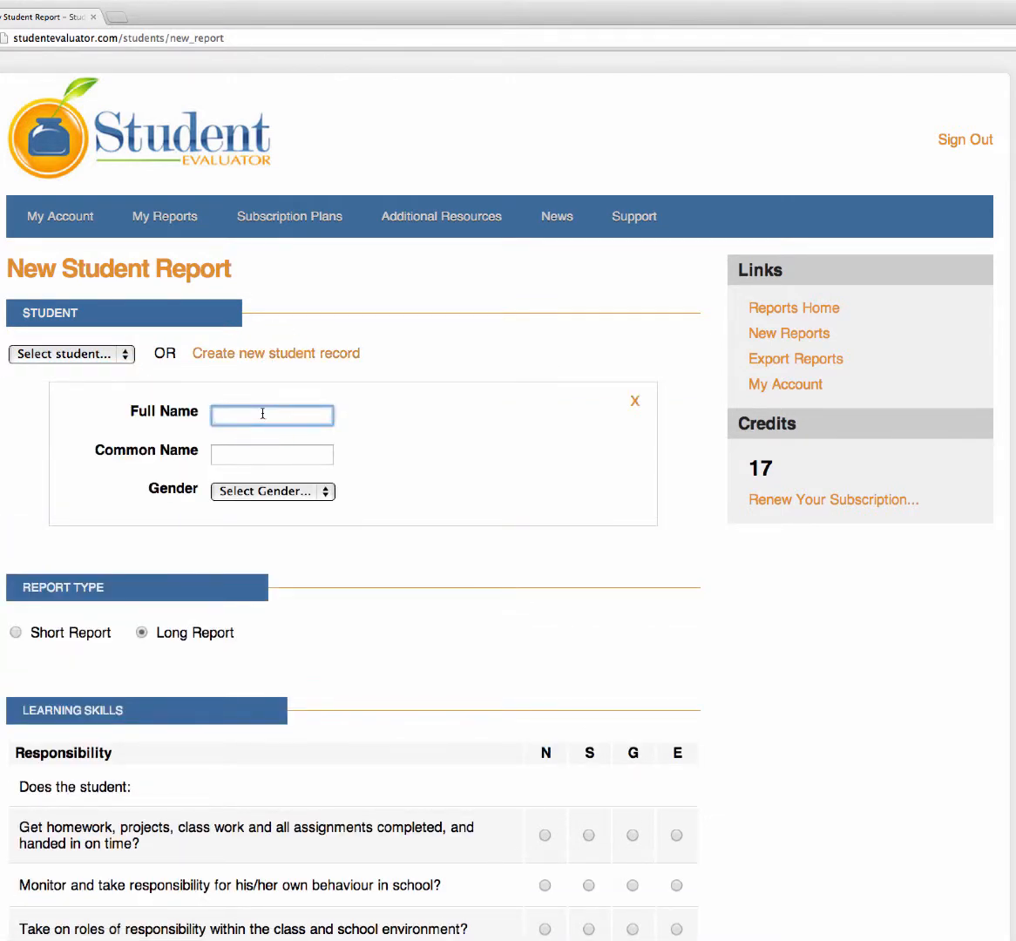
text(Timmy)
click(243, 451)
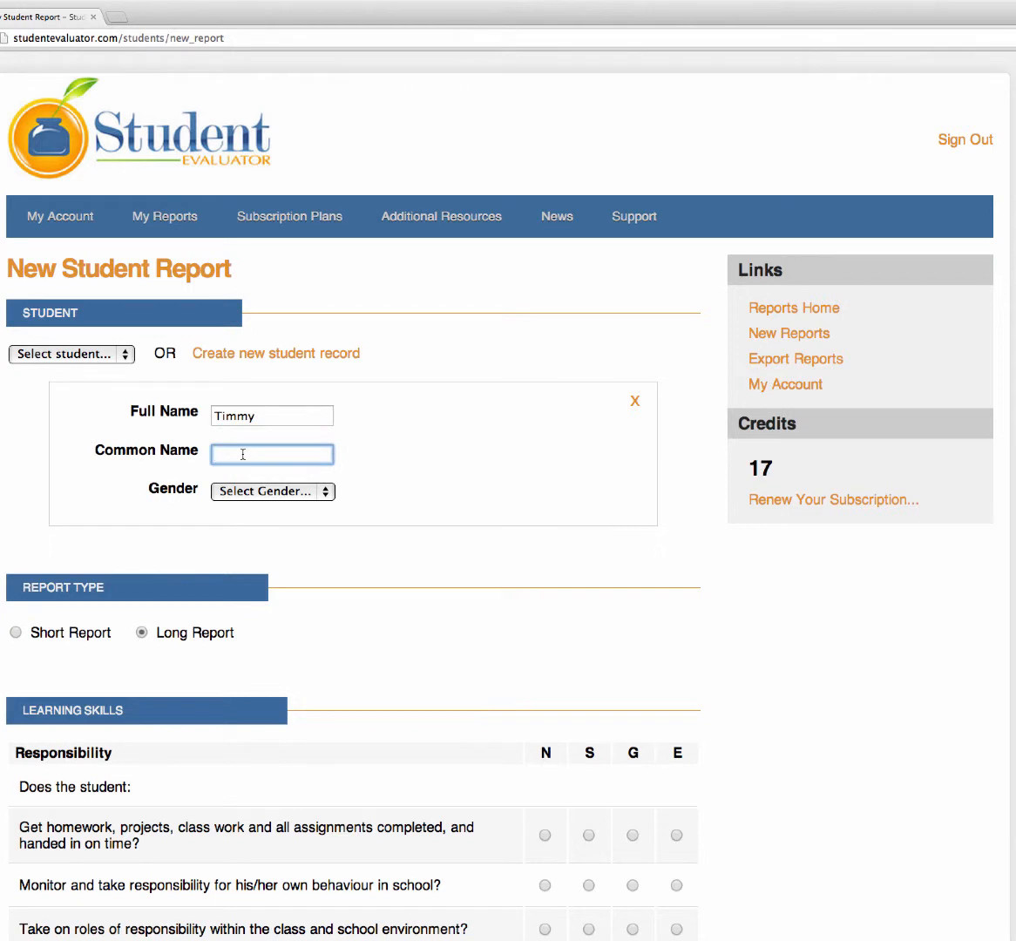
text(Timmy)
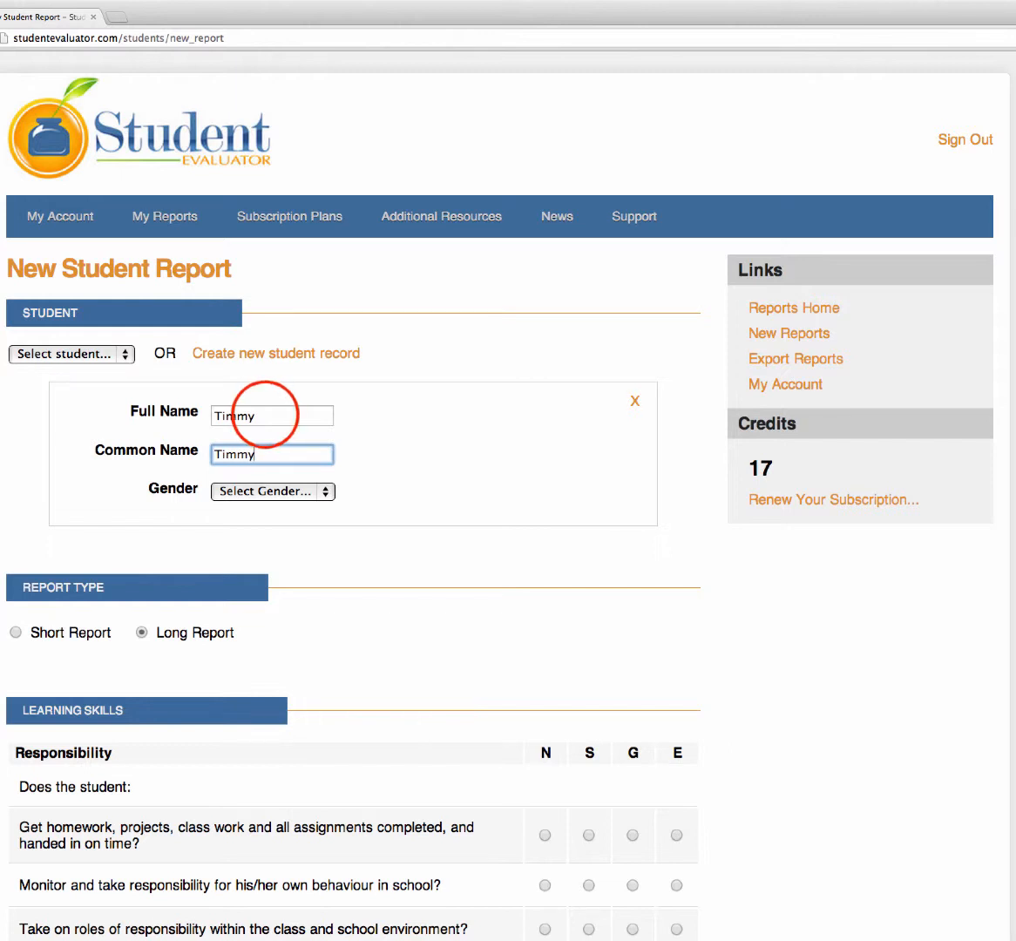
click(267, 415)
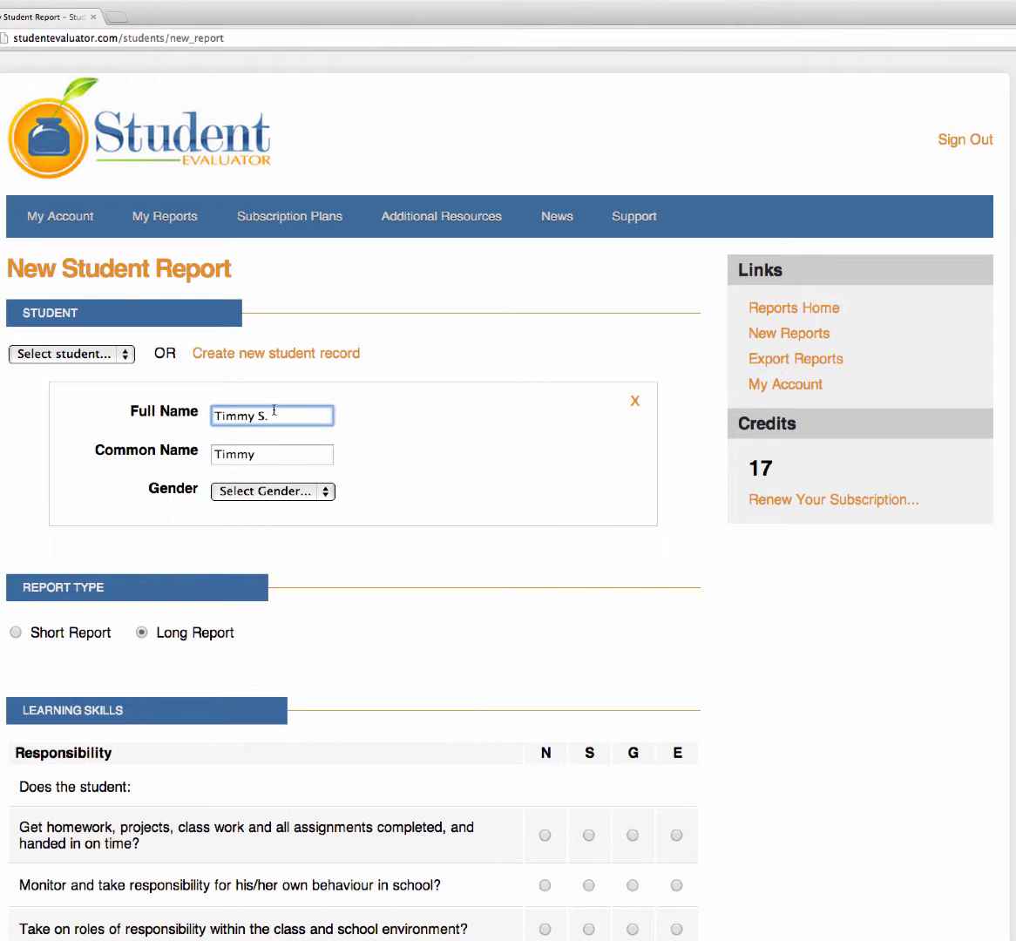
click(281, 492)
click(275, 504)
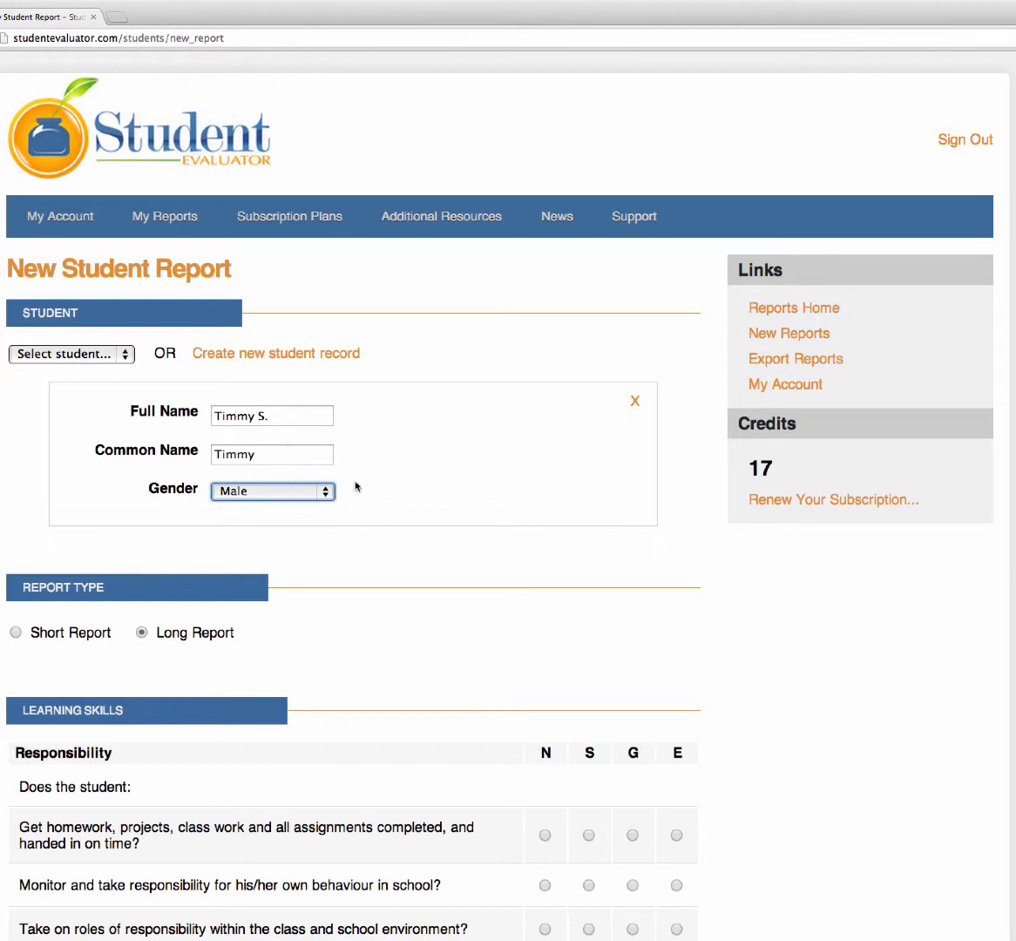
Switch the report type to Short Report and examine the form's sections down to the personal comments.
scroll(387, 476, down, 2)
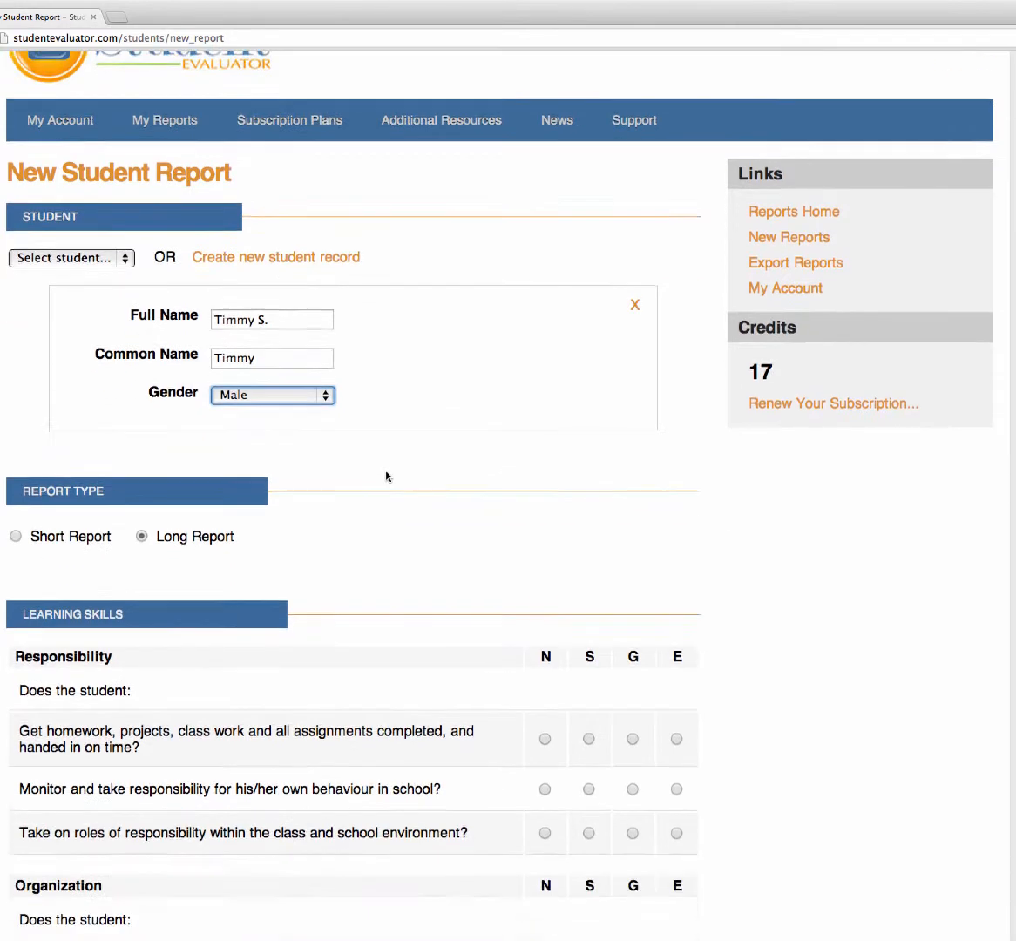
scroll(387, 476, down, 2)
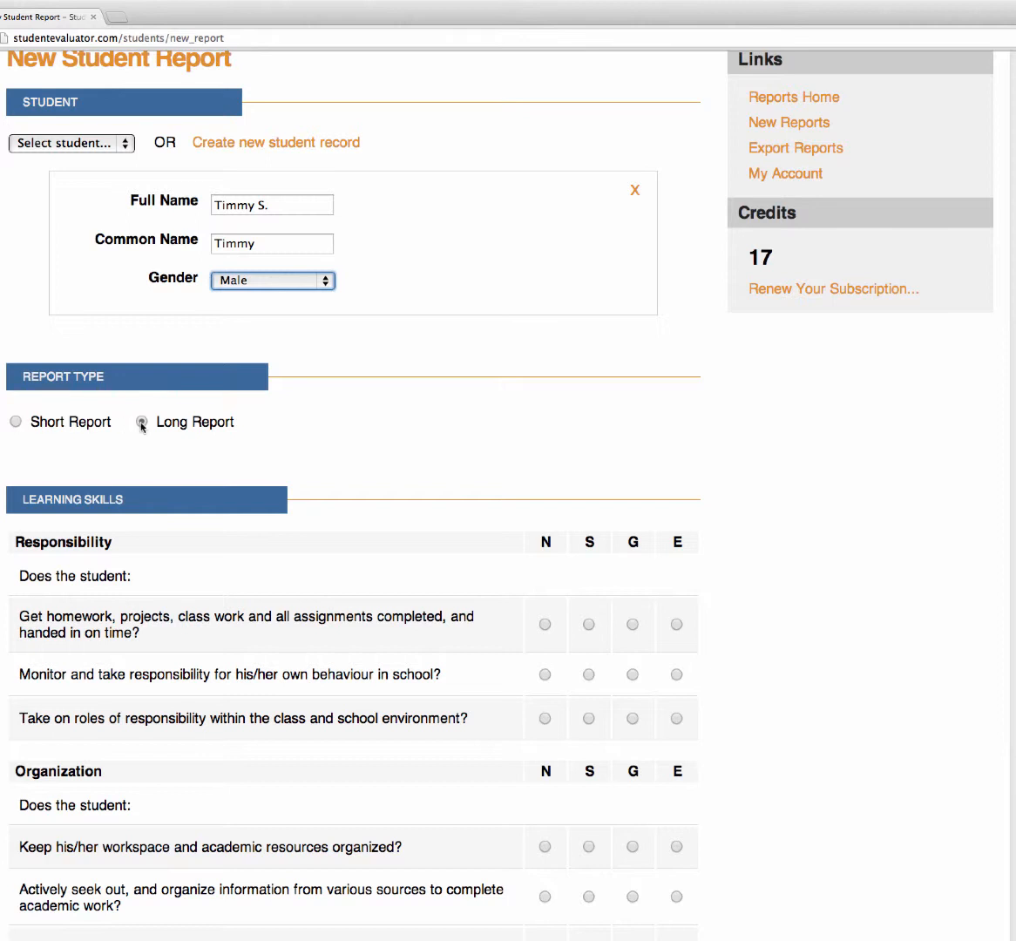
click(15, 422)
click(141, 422)
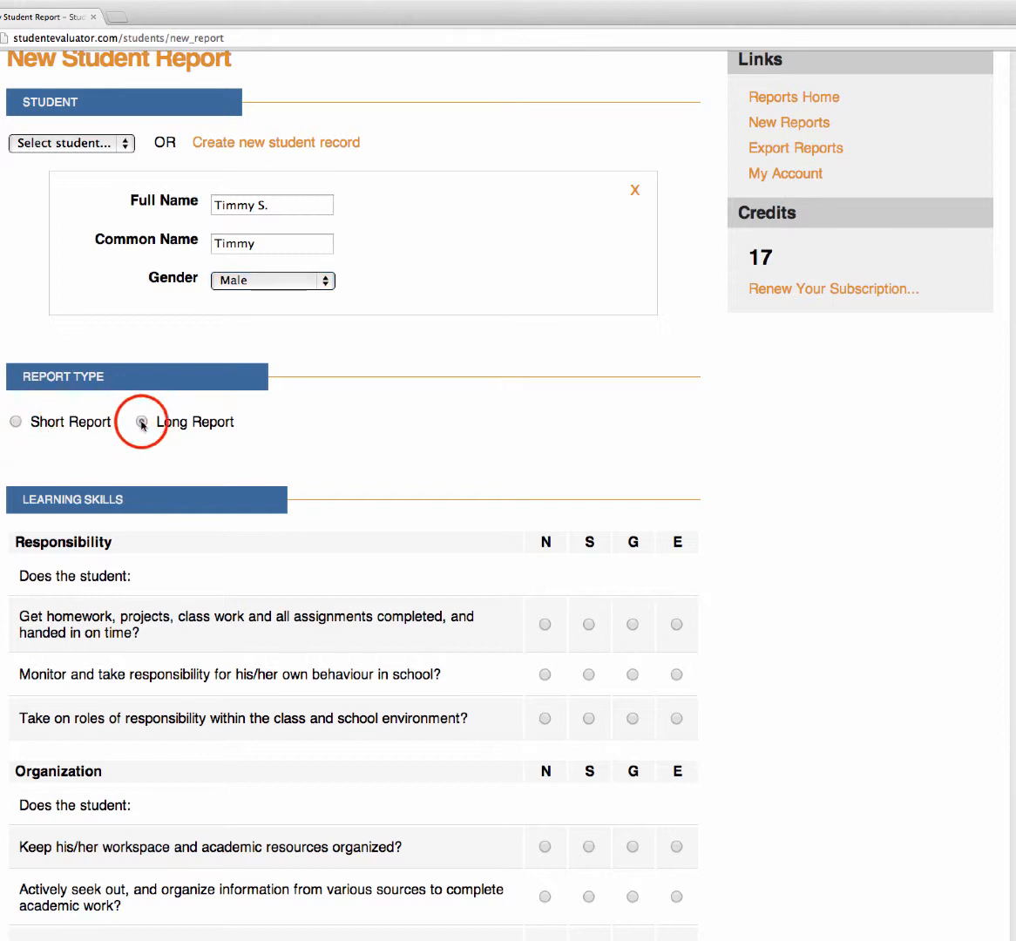
click(16, 422)
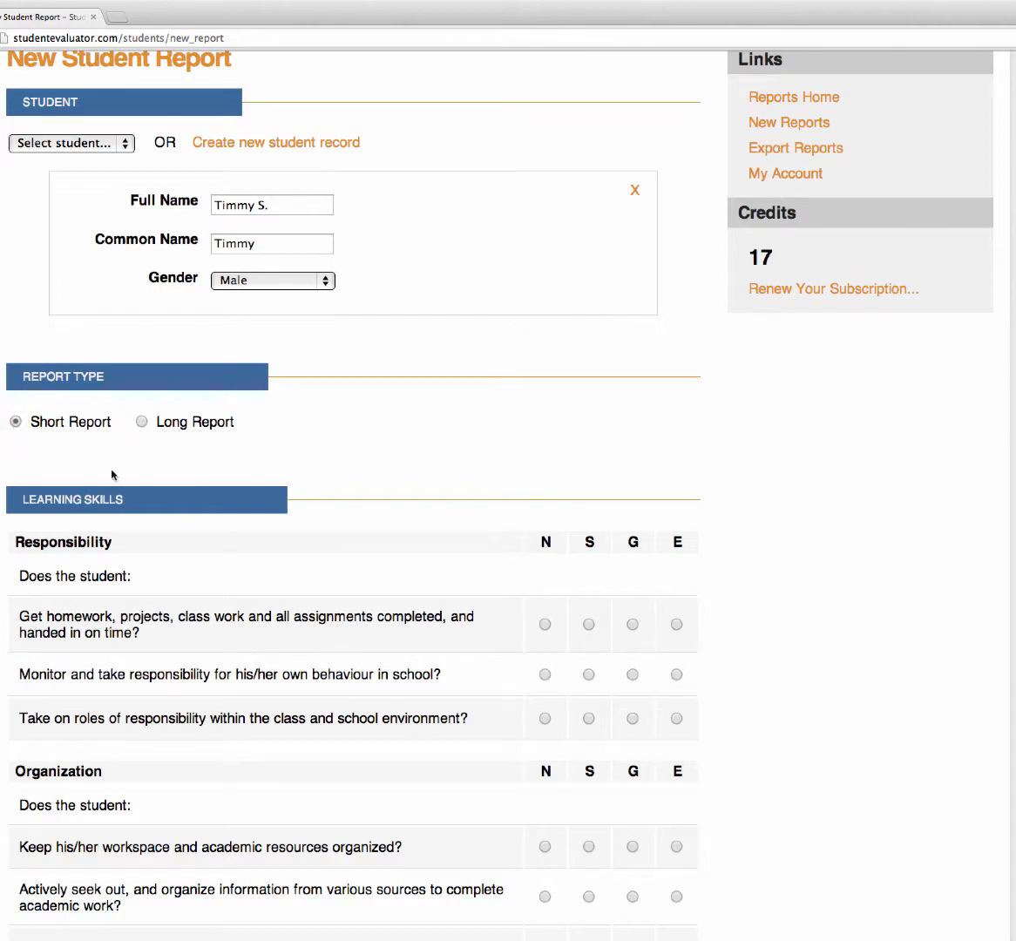
scroll(48, 474, down, 18)
scroll(118, 437, up, 5)
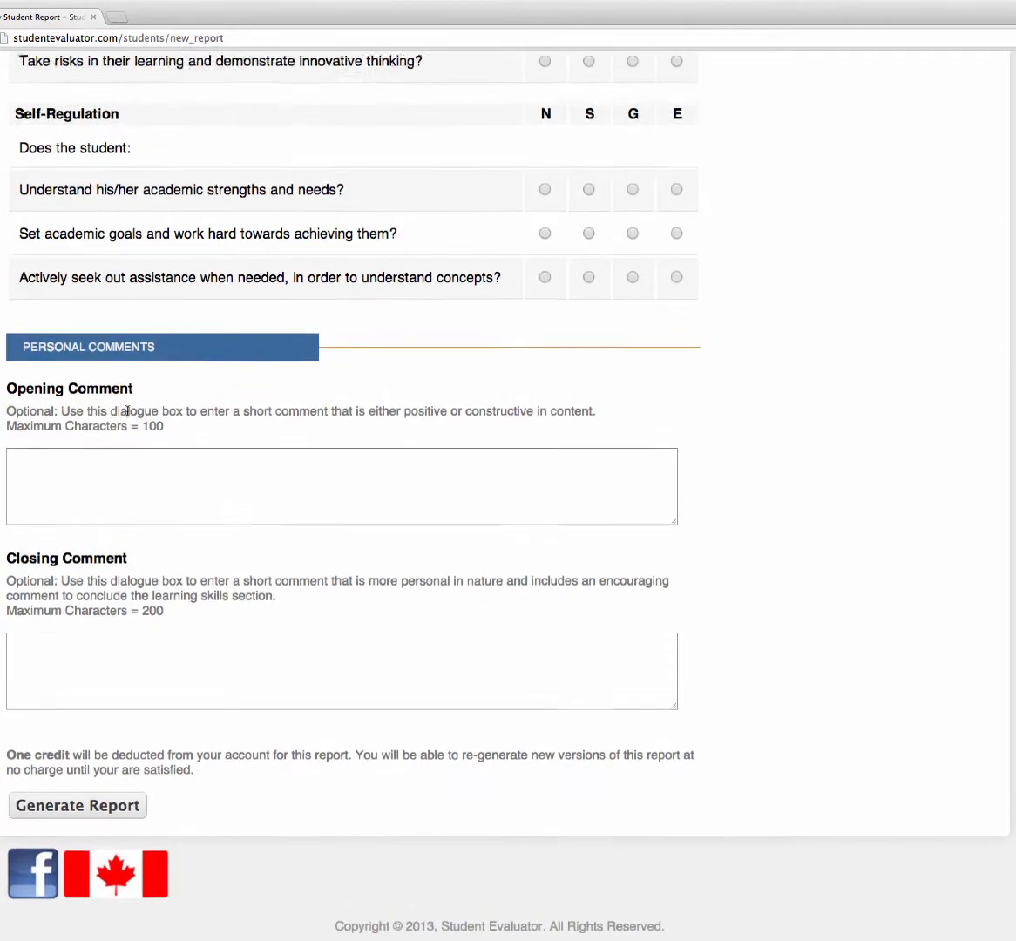
scroll(140, 415, down, 5)
scroll(127, 419, up, 3)
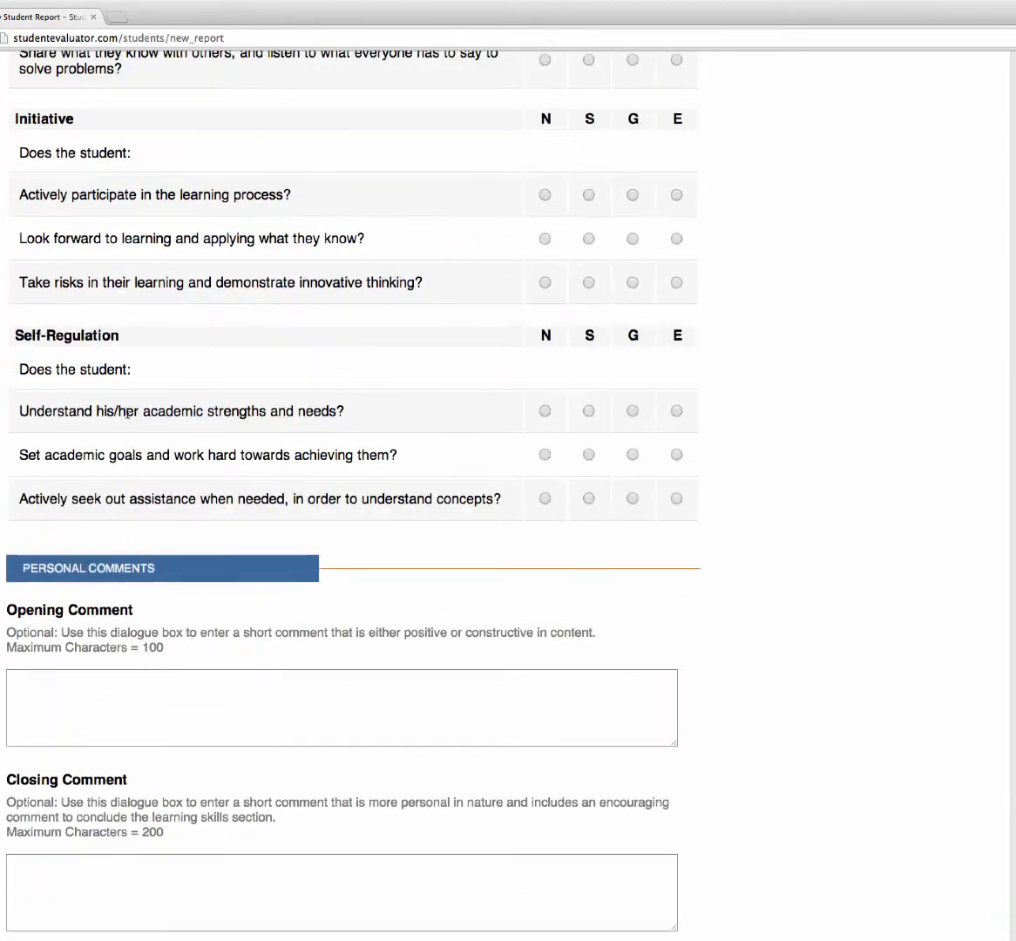
scroll(127, 418, down, 2)
scroll(128, 418, up, 15)
scroll(127, 418, up, 3)
Set the report type to Long Report and review the Character Education Comments section it adds.
click(142, 526)
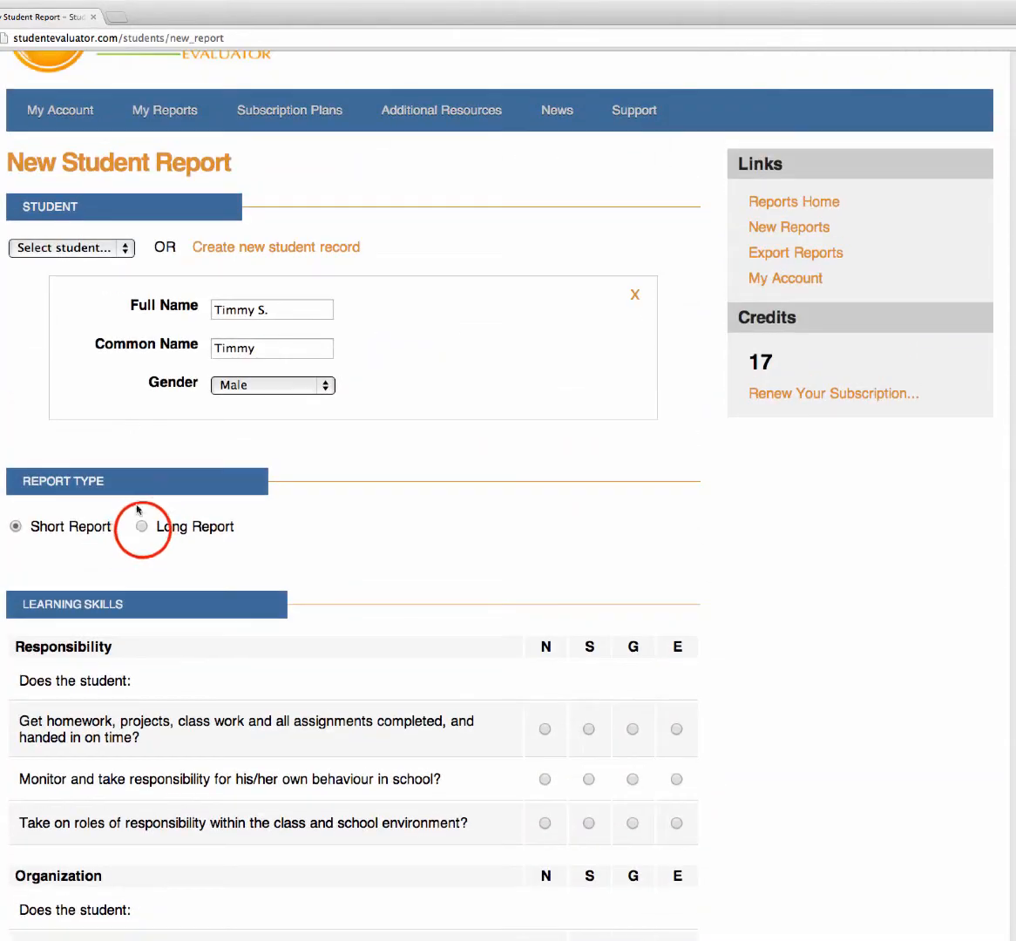
scroll(277, 546, down, 18)
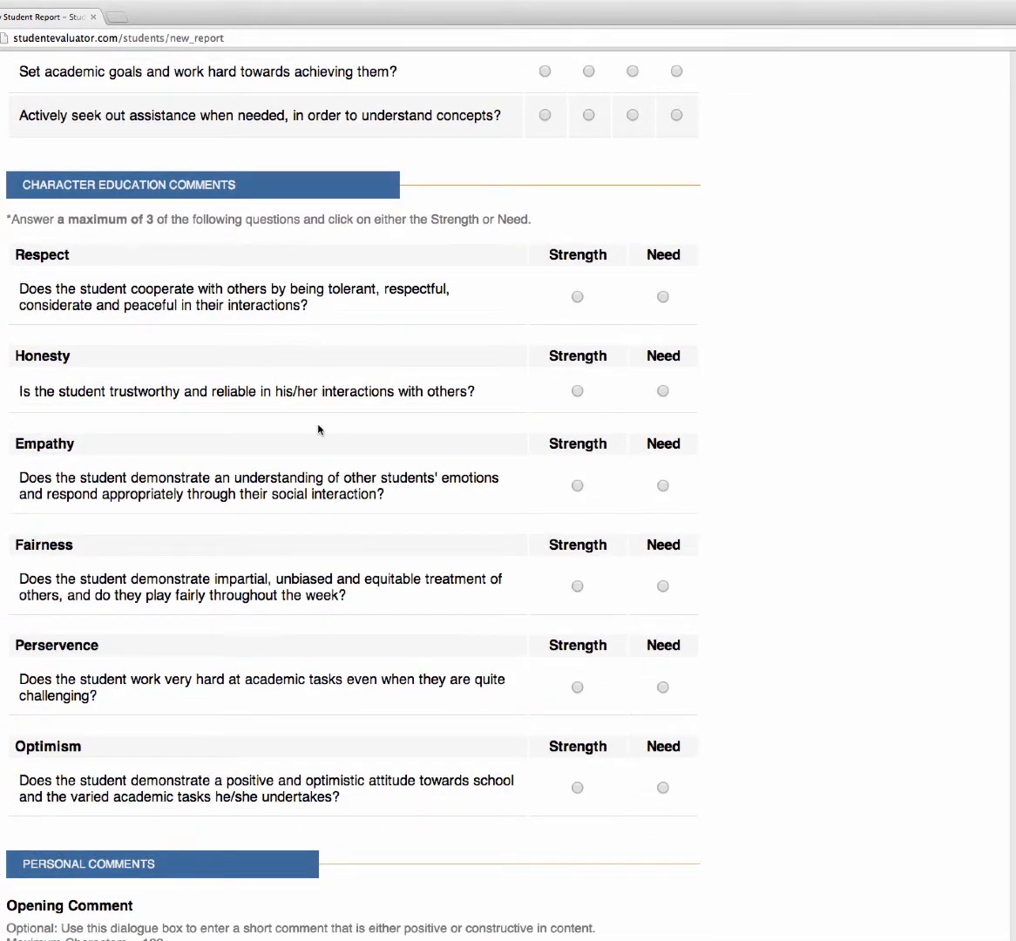
scroll(318, 429, up, 18)
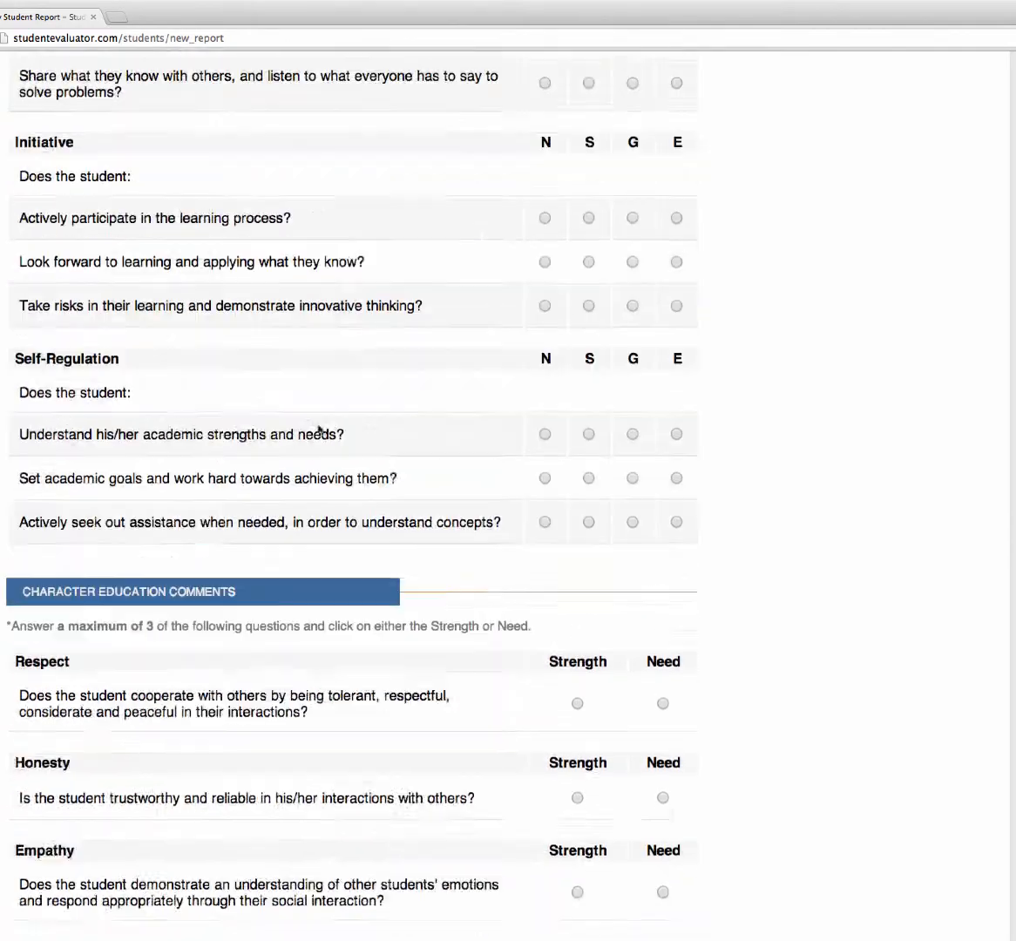
scroll(318, 430, up, 4)
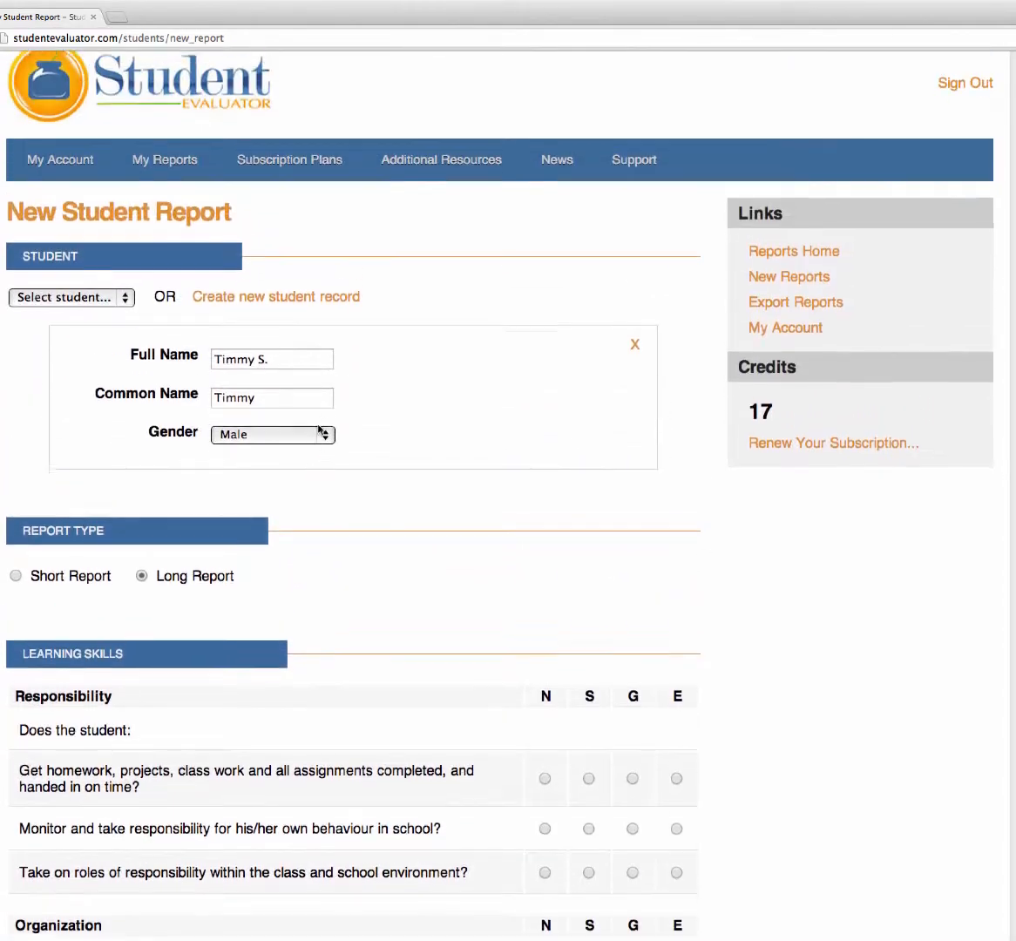
click(15, 586)
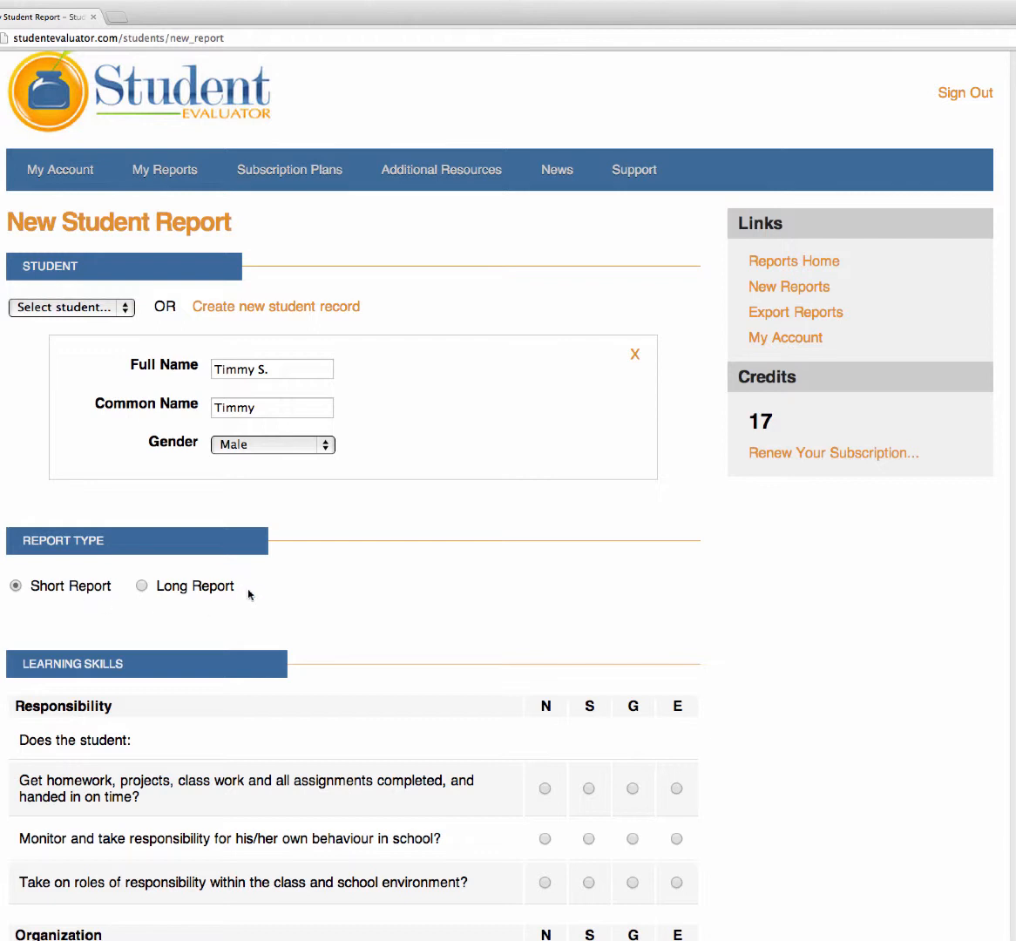
click(142, 588)
Rate the Responsibility skills N for completing assignments on time, G for own behaviour and S for taking on roles.
scroll(327, 600, down, 10)
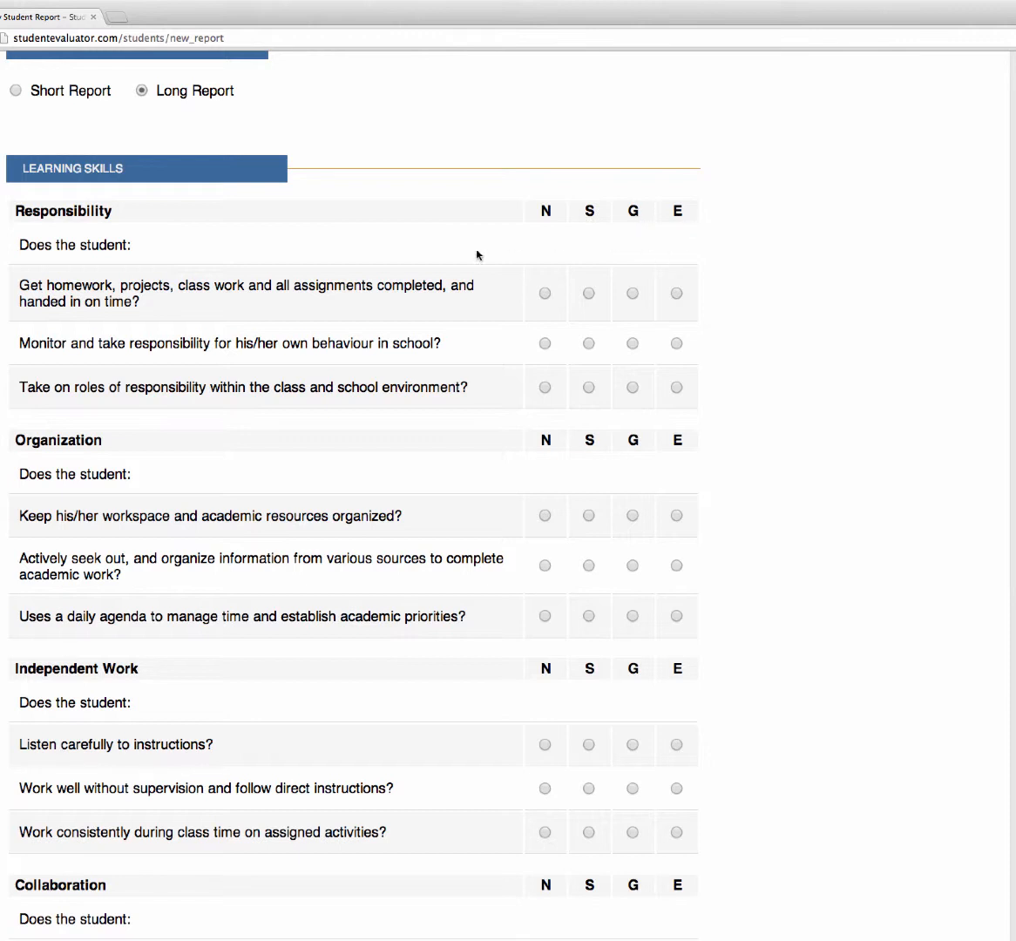
click(546, 293)
click(635, 343)
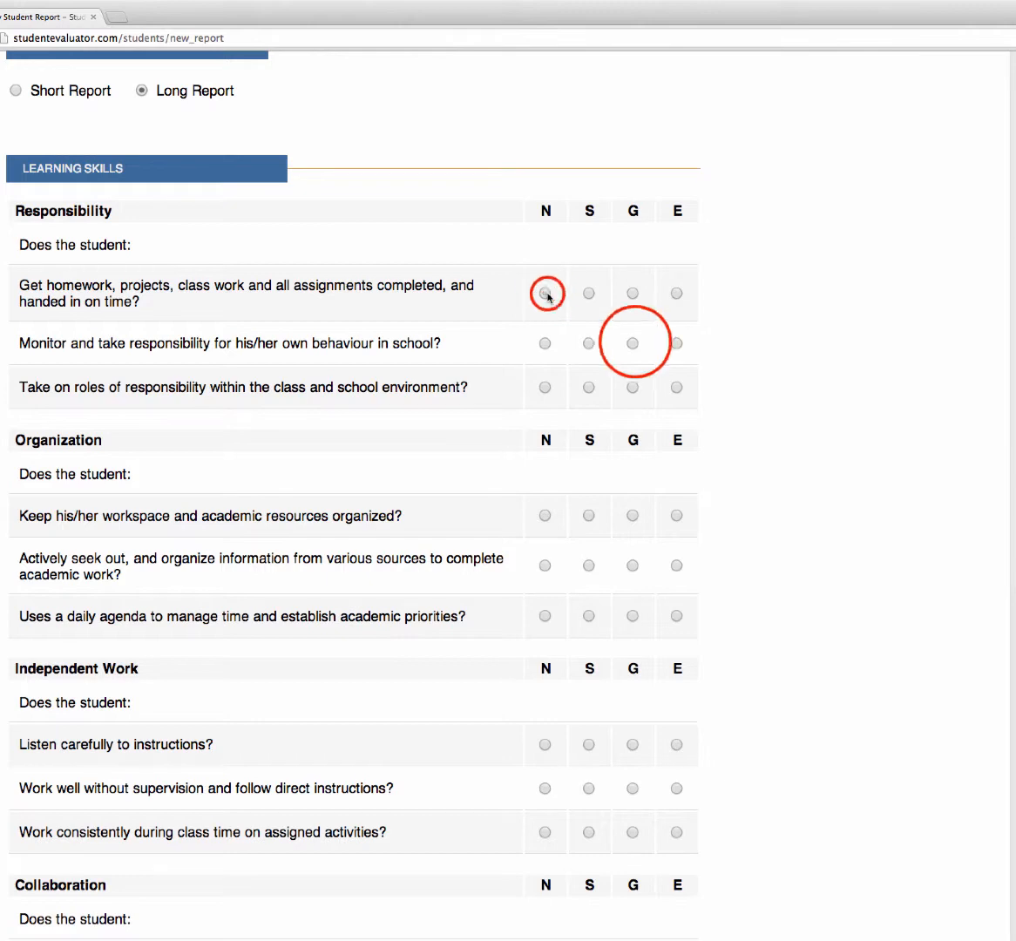
click(589, 387)
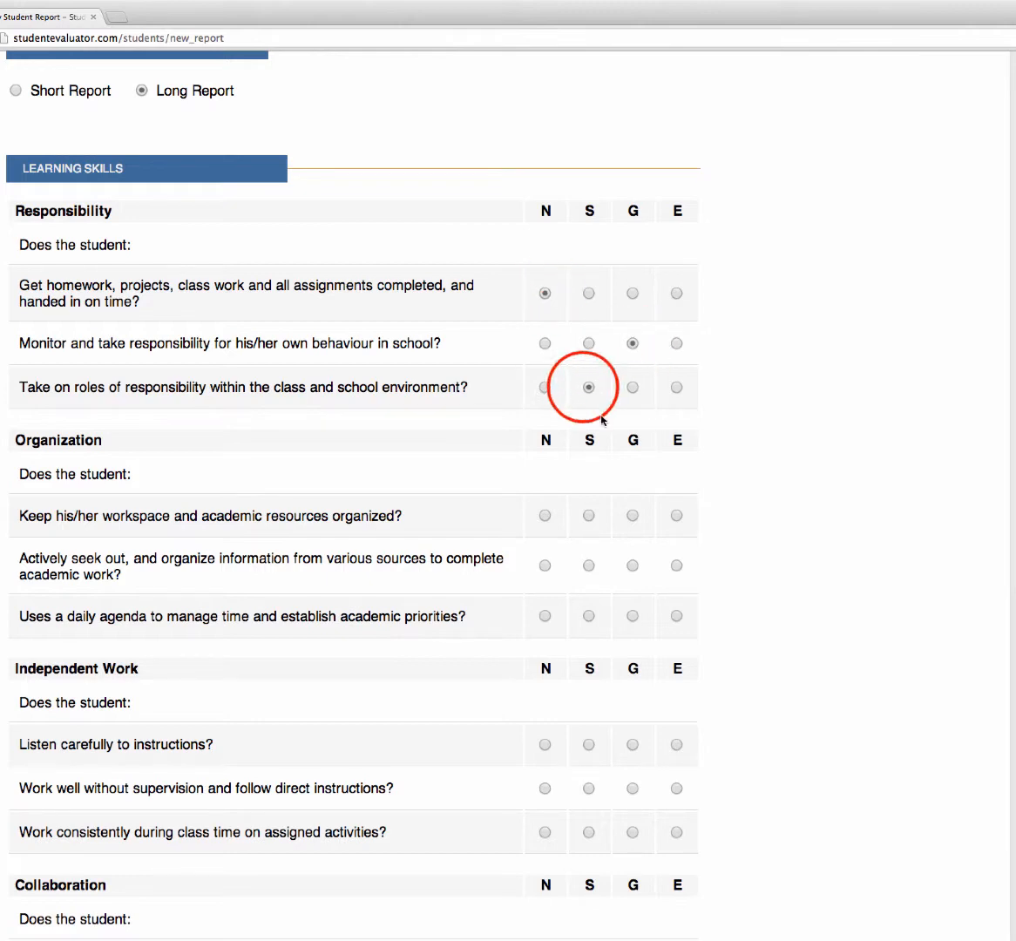
Rate the Organization skills S for keeping the workspace organized, N for seeking out information and S for daily agenda use.
scroll(601, 416, down, 5)
click(589, 288)
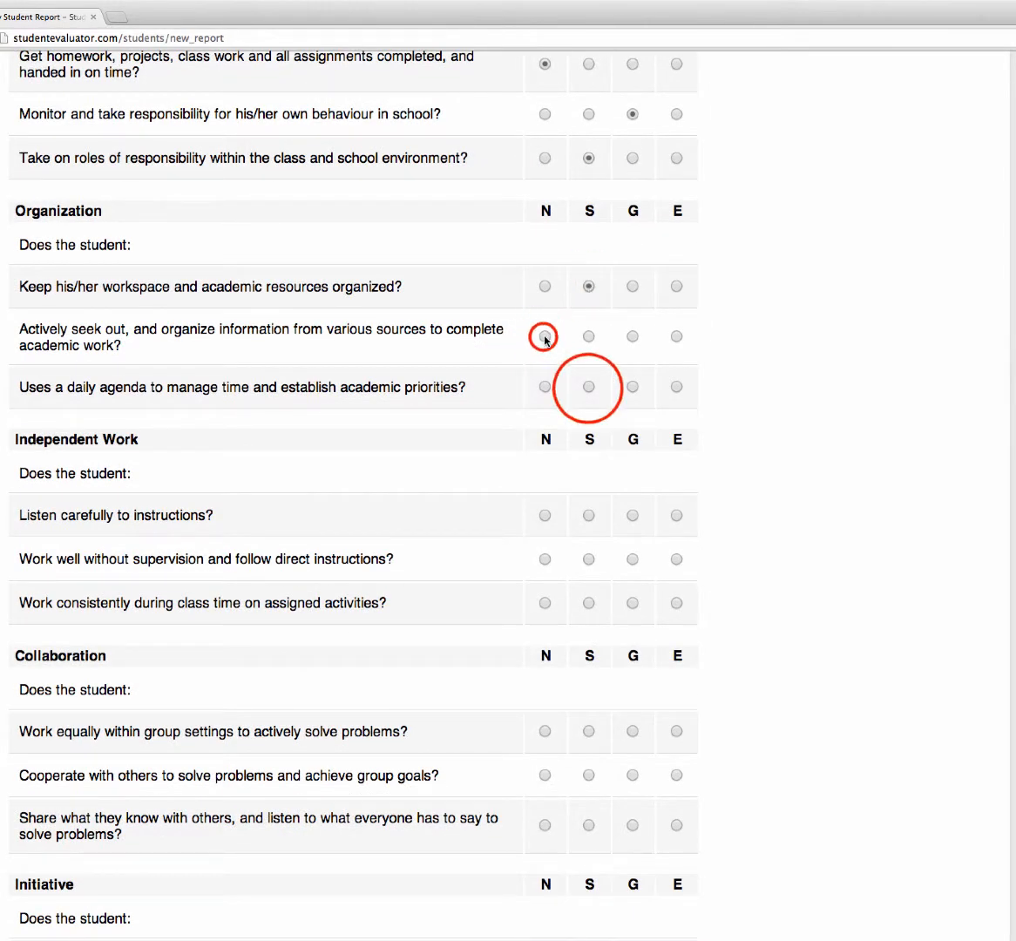
click(545, 338)
click(589, 387)
Rate the Independent Work skills S for listening to instructions, N for working without supervision and G for working consistently.
scroll(602, 401, down, 5)
click(591, 276)
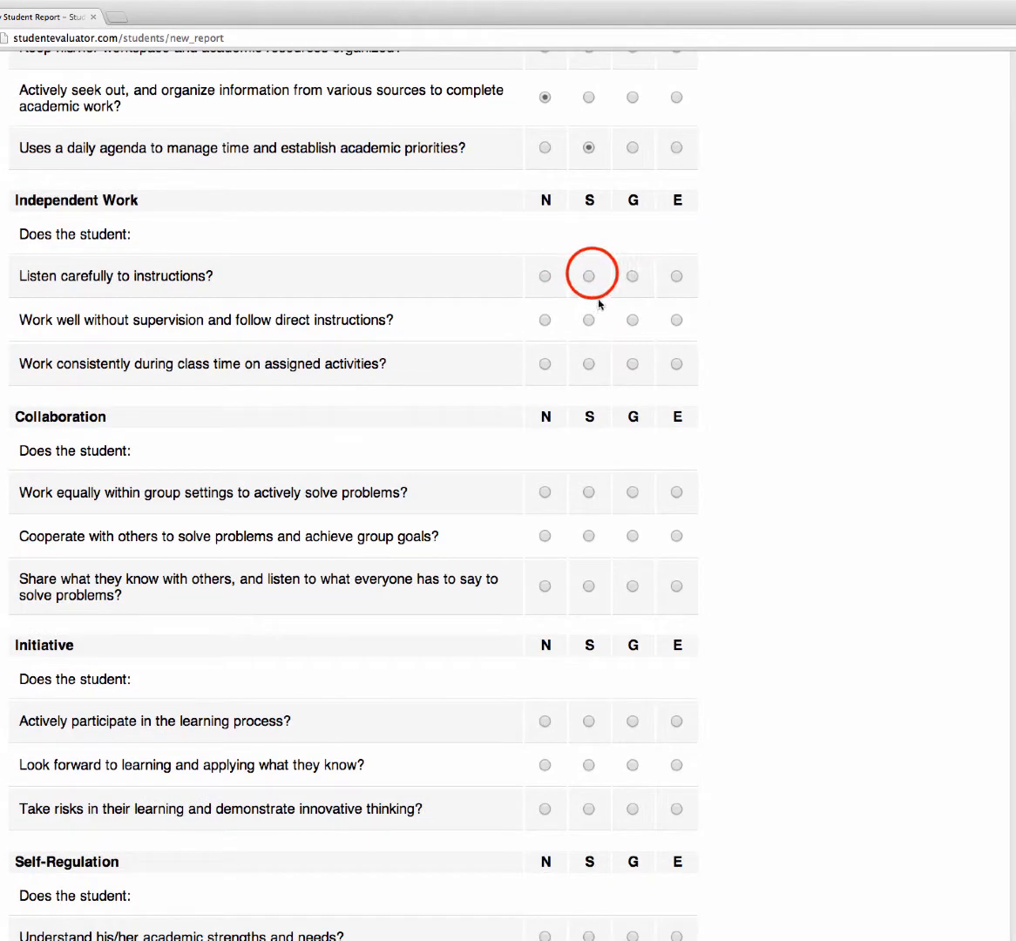
click(545, 320)
click(633, 364)
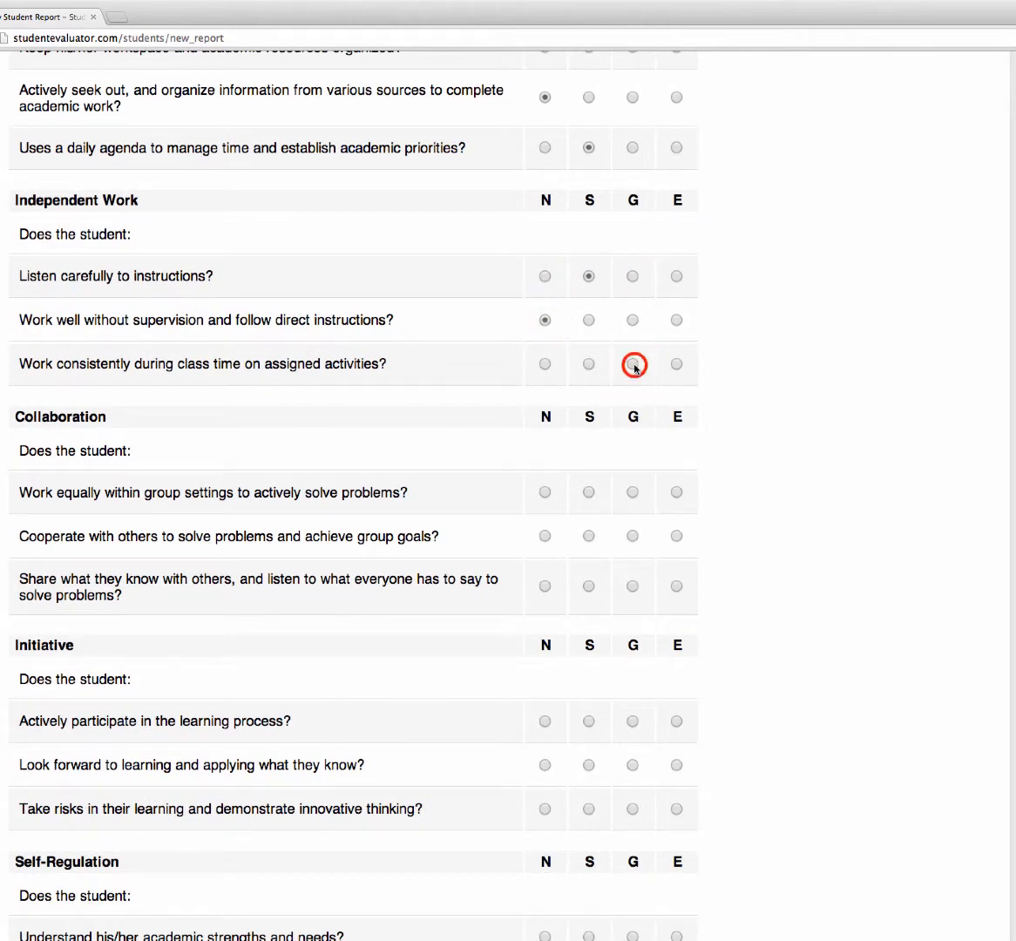
Rate the Collaboration skills G for working equally in groups, S for cooperating with others and G for sharing knowledge.
scroll(633, 375, down, 1)
scroll(633, 388, down, 5)
click(632, 226)
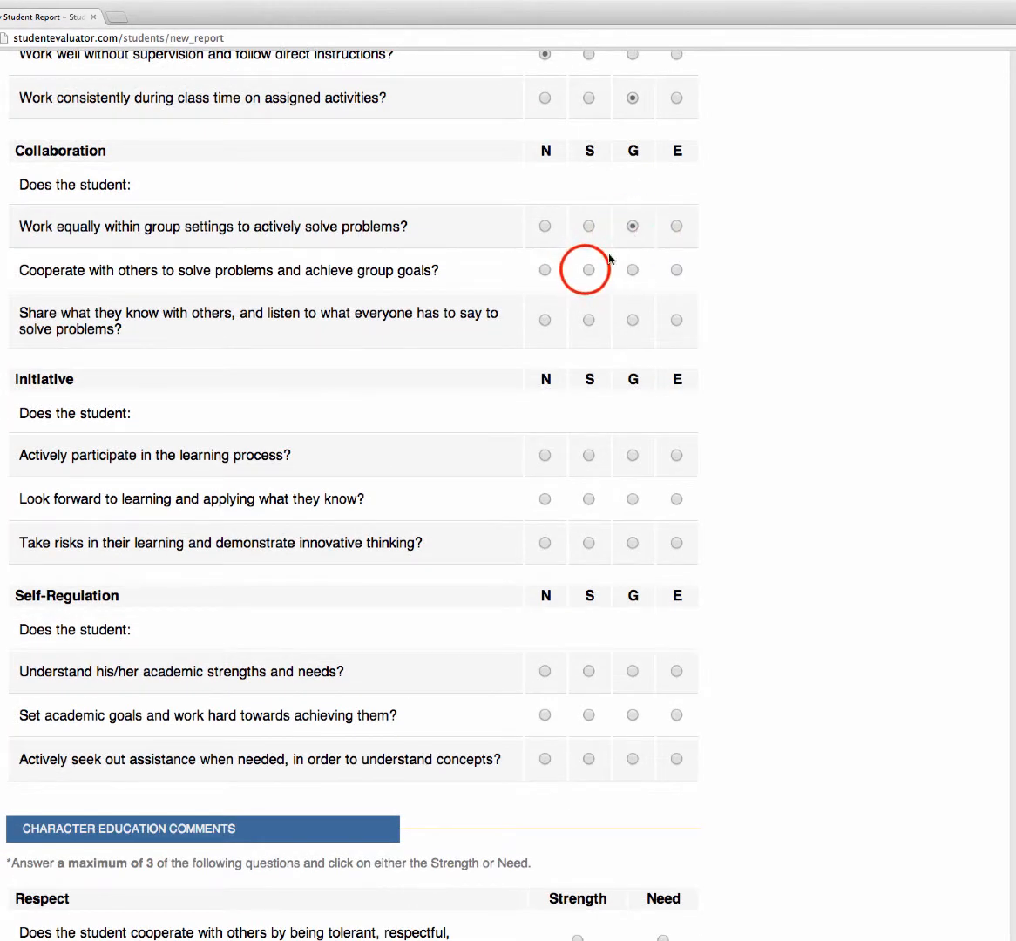
click(588, 270)
click(633, 320)
Rate the Initiative skills G for active participation, S for looking forward to learning and G for taking risks.
scroll(633, 342, down, 5)
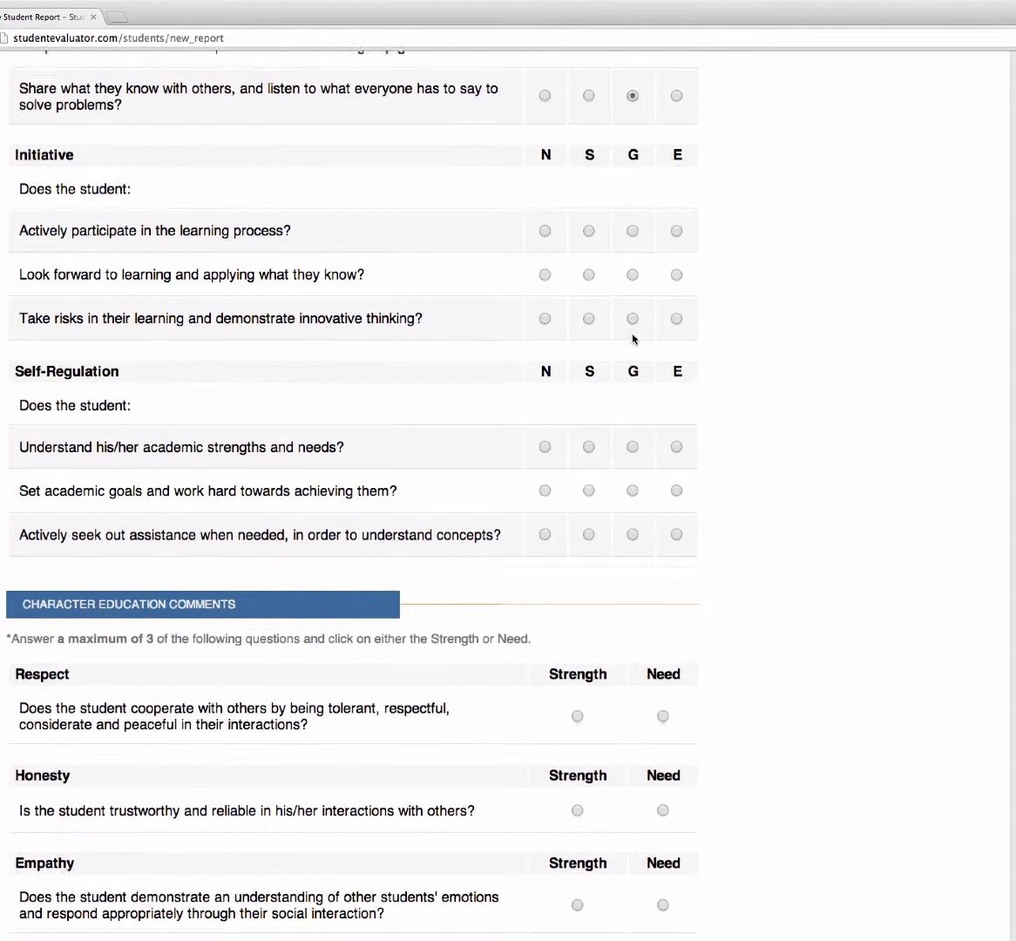
click(632, 224)
click(588, 267)
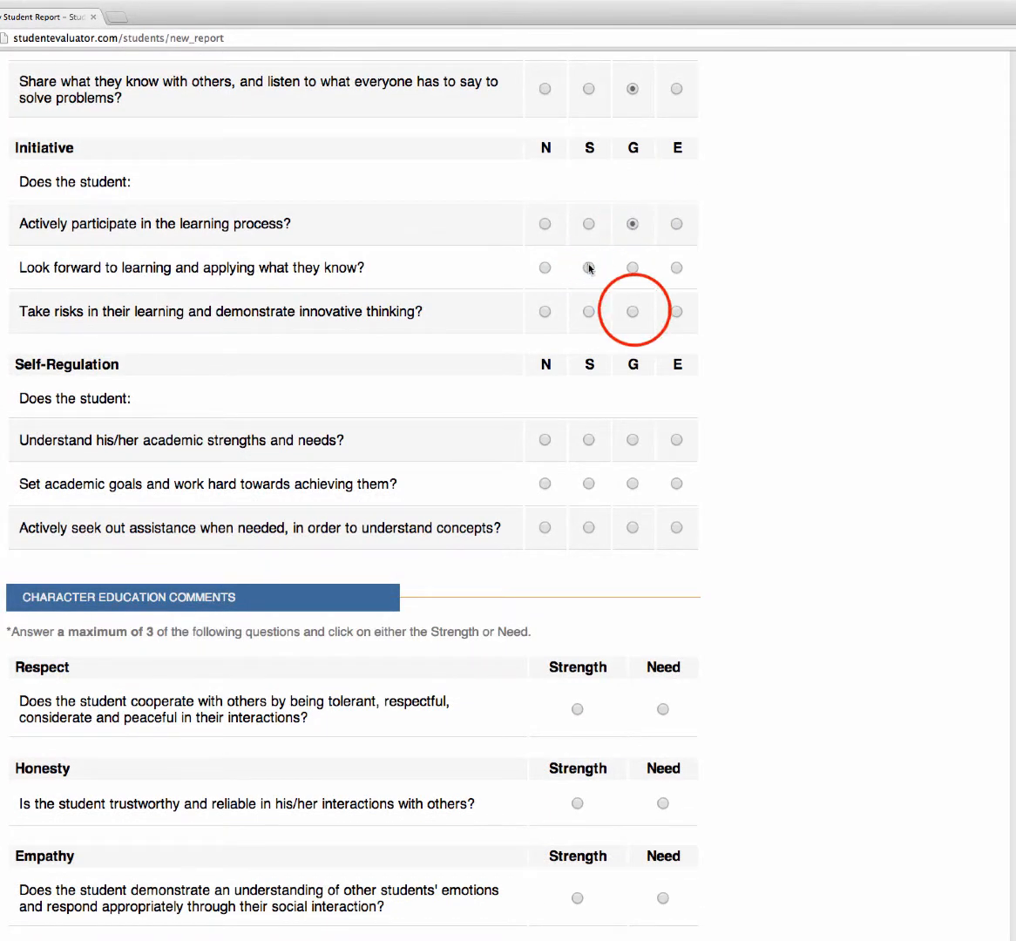
click(633, 311)
Rate the Self-Regulation skills G for understanding strengths and needs, S for setting academic goals and G for seeking assistance.
scroll(656, 331, down, 5)
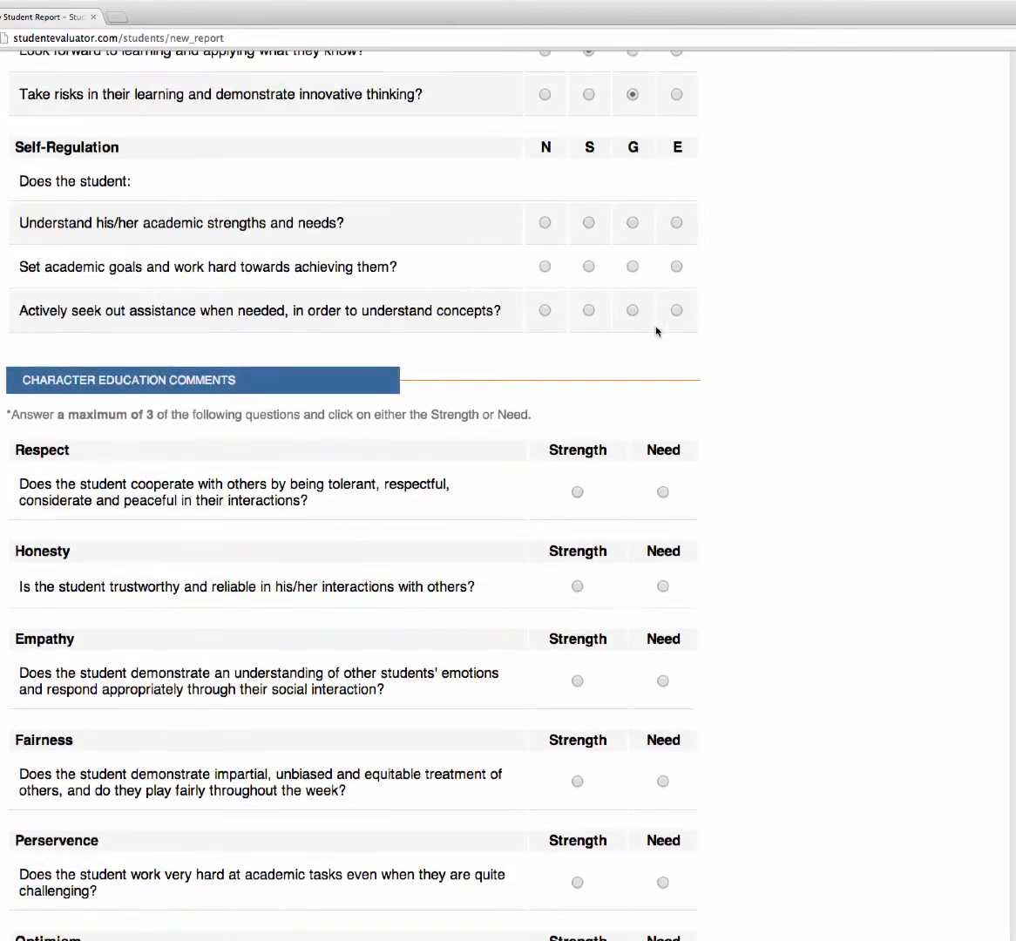
click(633, 224)
click(588, 266)
click(633, 311)
Mark Respect, Honesty and Fairness as Strength in the character education comments.
scroll(654, 317, down, 5)
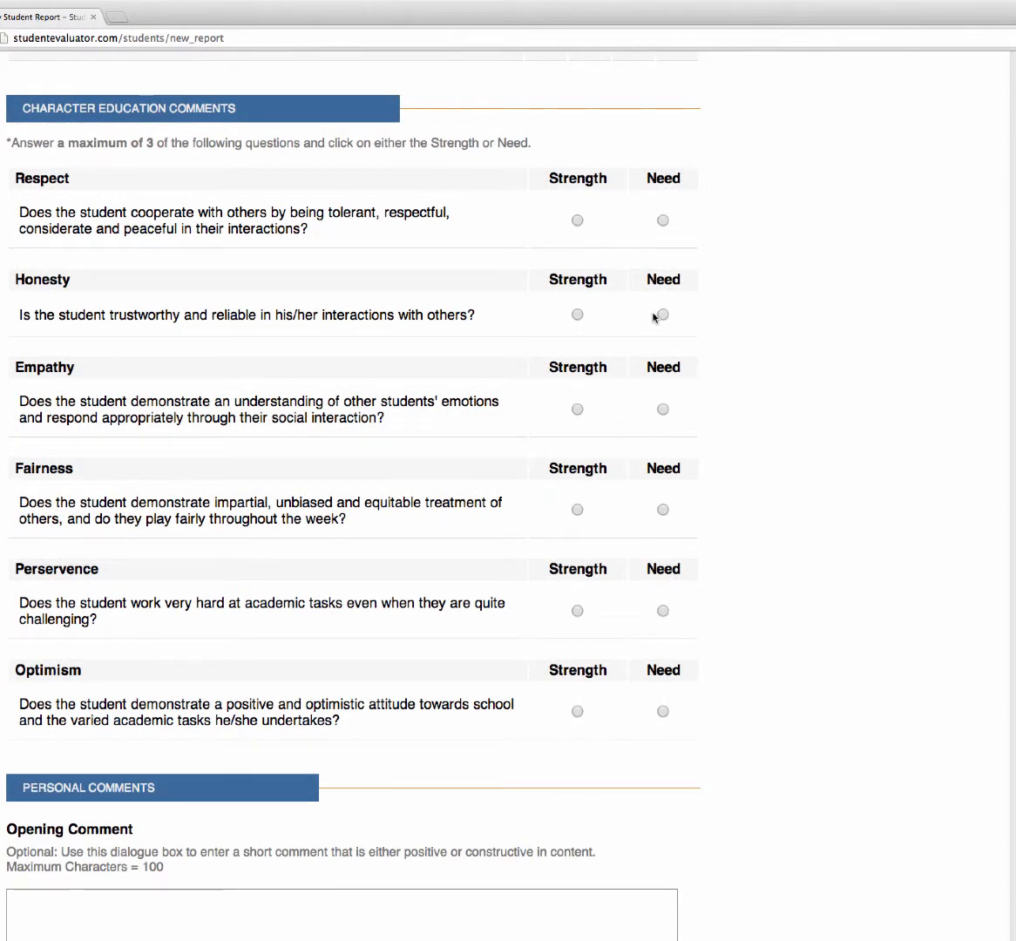
scroll(656, 318, down, 2)
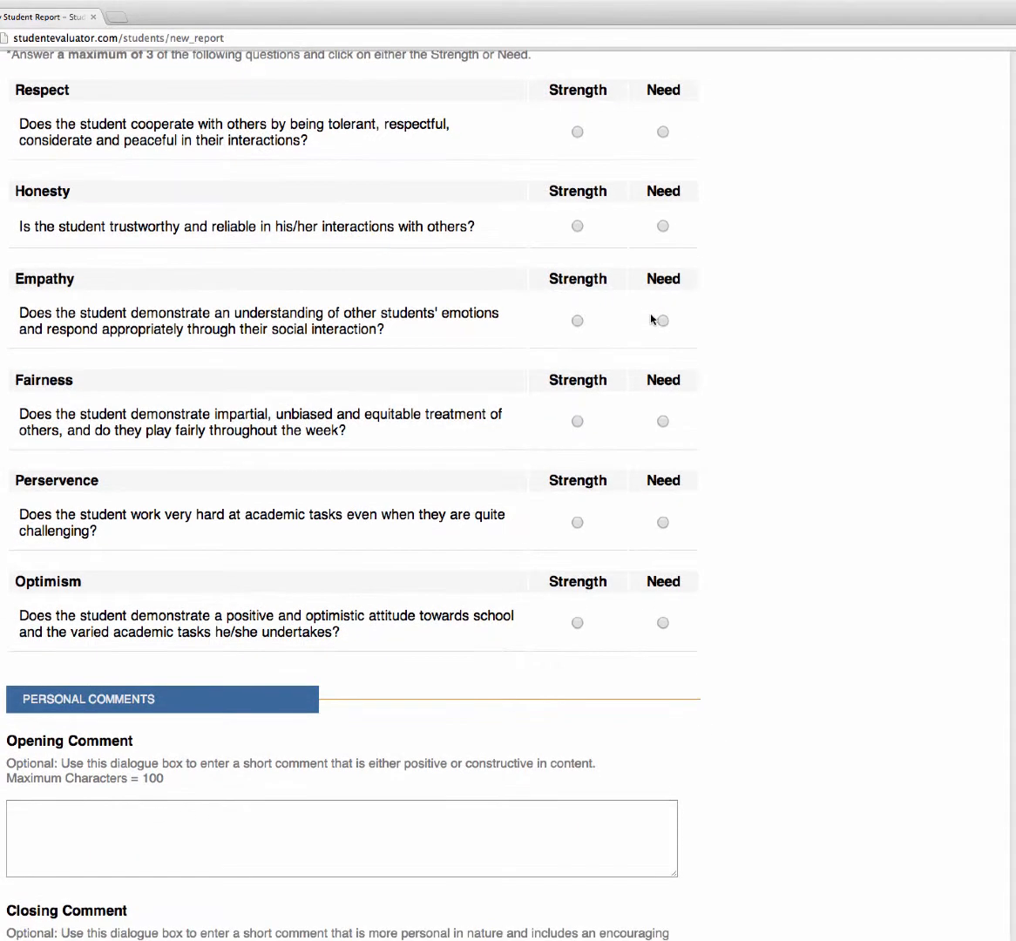
scroll(652, 320, up, 2)
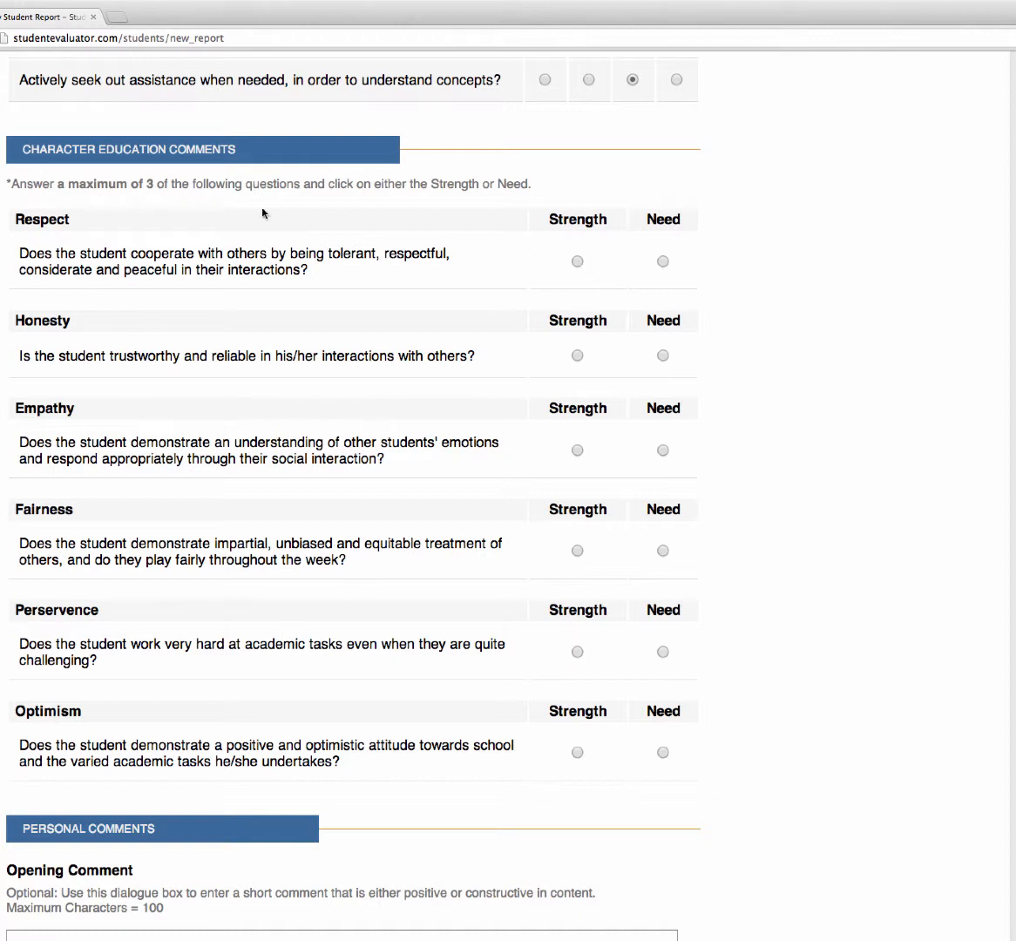
click(578, 262)
click(580, 356)
click(578, 551)
scroll(601, 449, down, 3)
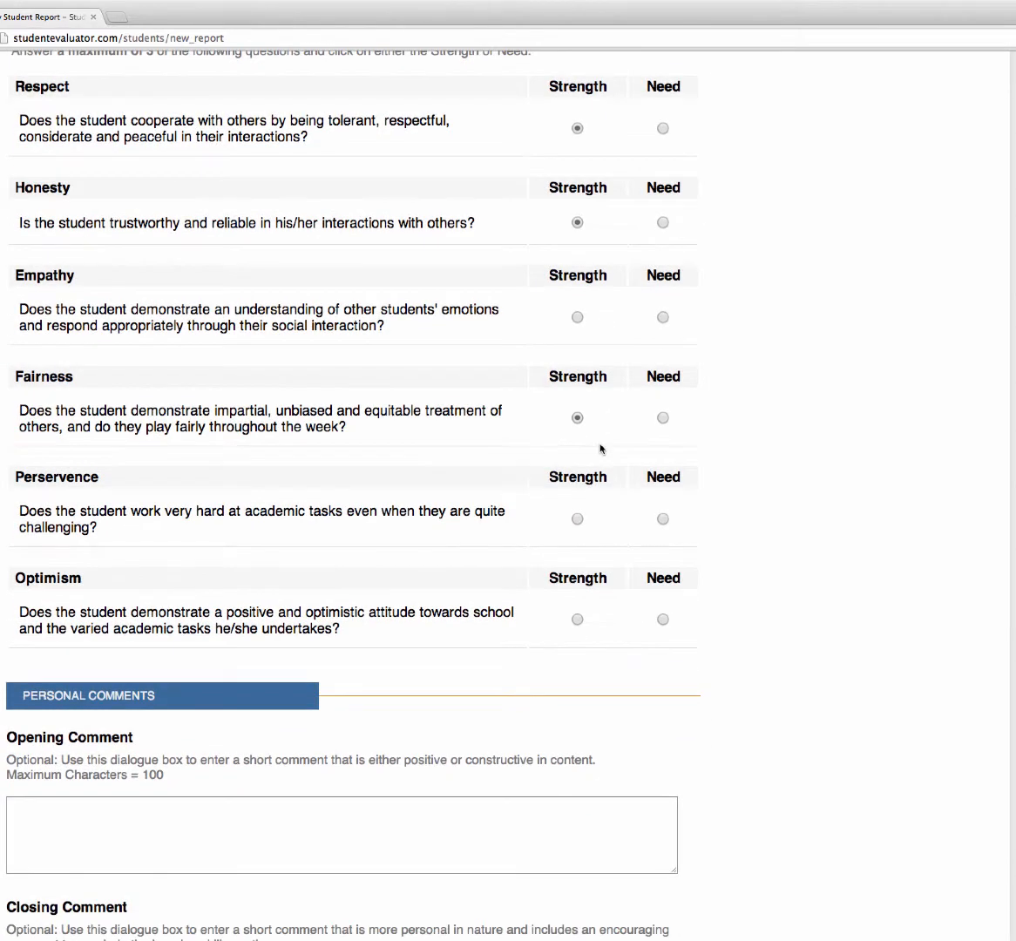
scroll(600, 448, up, 3)
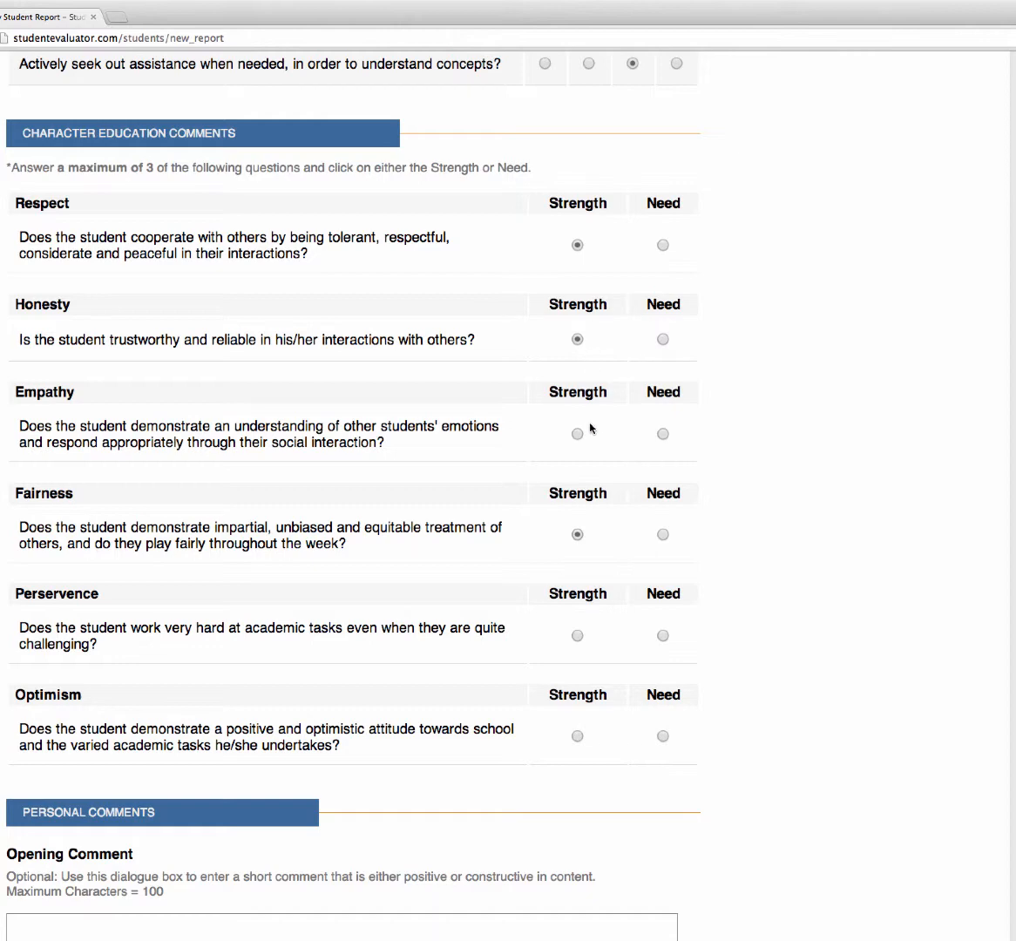
Enter the opening comment as the student's first name followed by "has had an amazing start to the school year.".
scroll(591, 428, down, 5)
scroll(588, 429, down, 3)
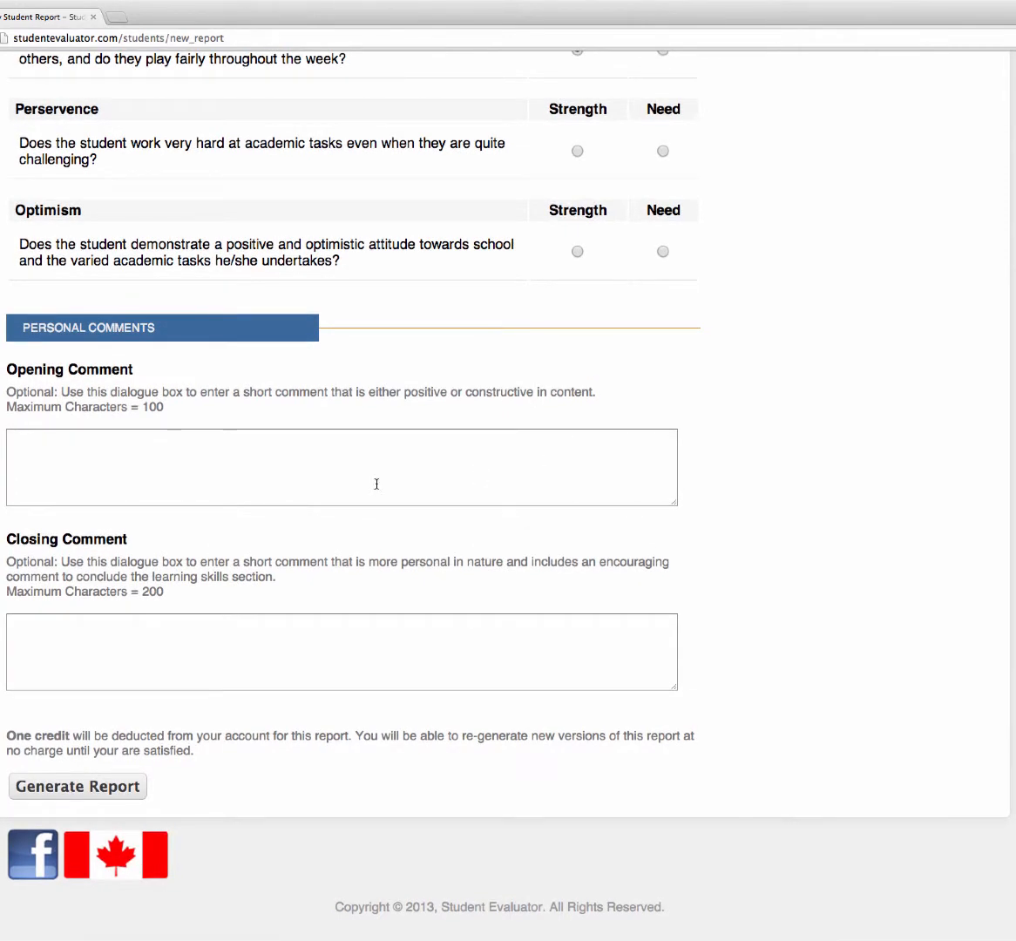
click(122, 455)
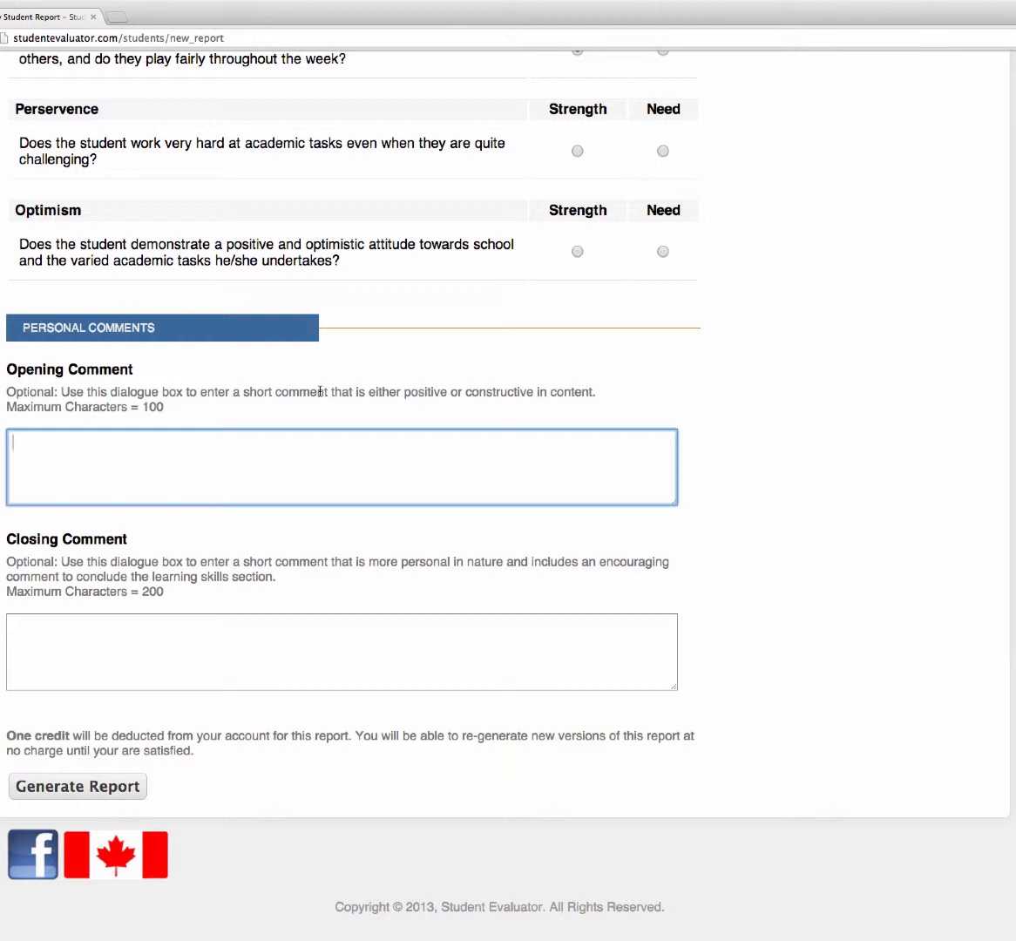
text(Timmy has had an amazing )
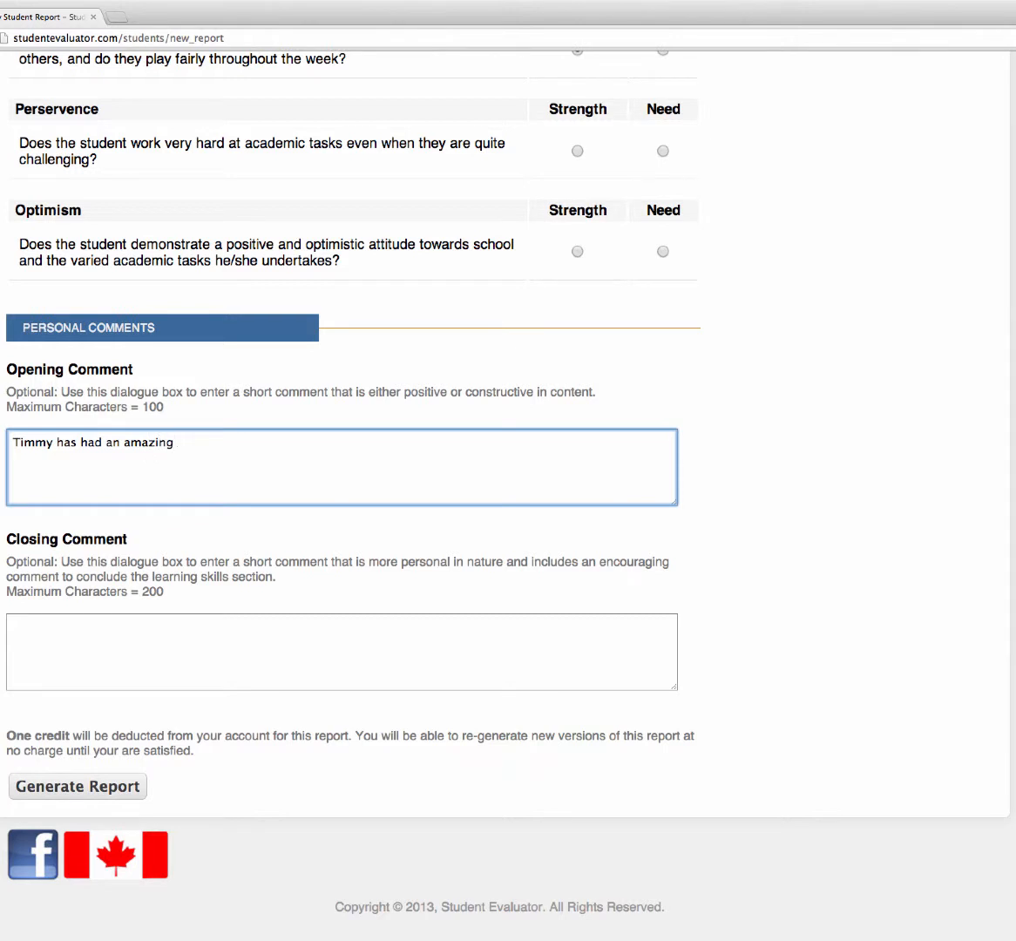
text(start to the school year.)
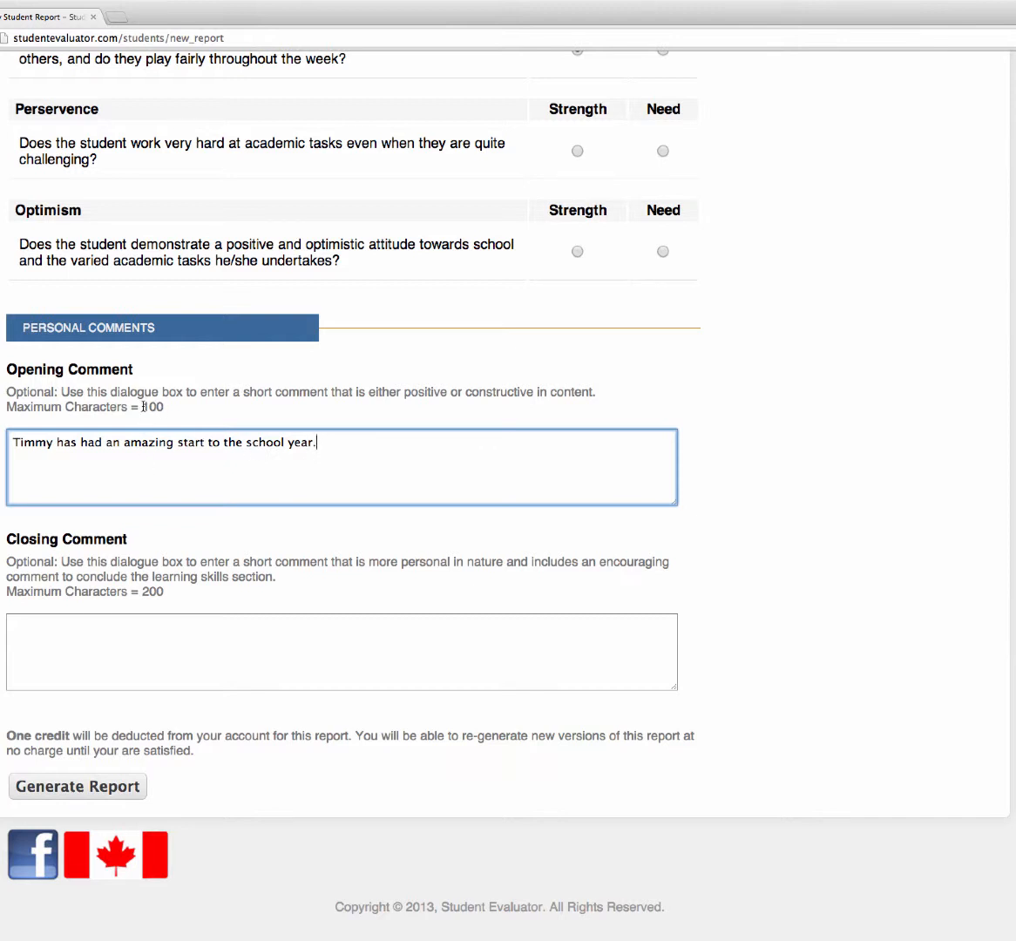
Begin the closing comment with the student's first name and "has been a wonderful addition to our classroom and is encouraged to participate fully in".
click(123, 625)
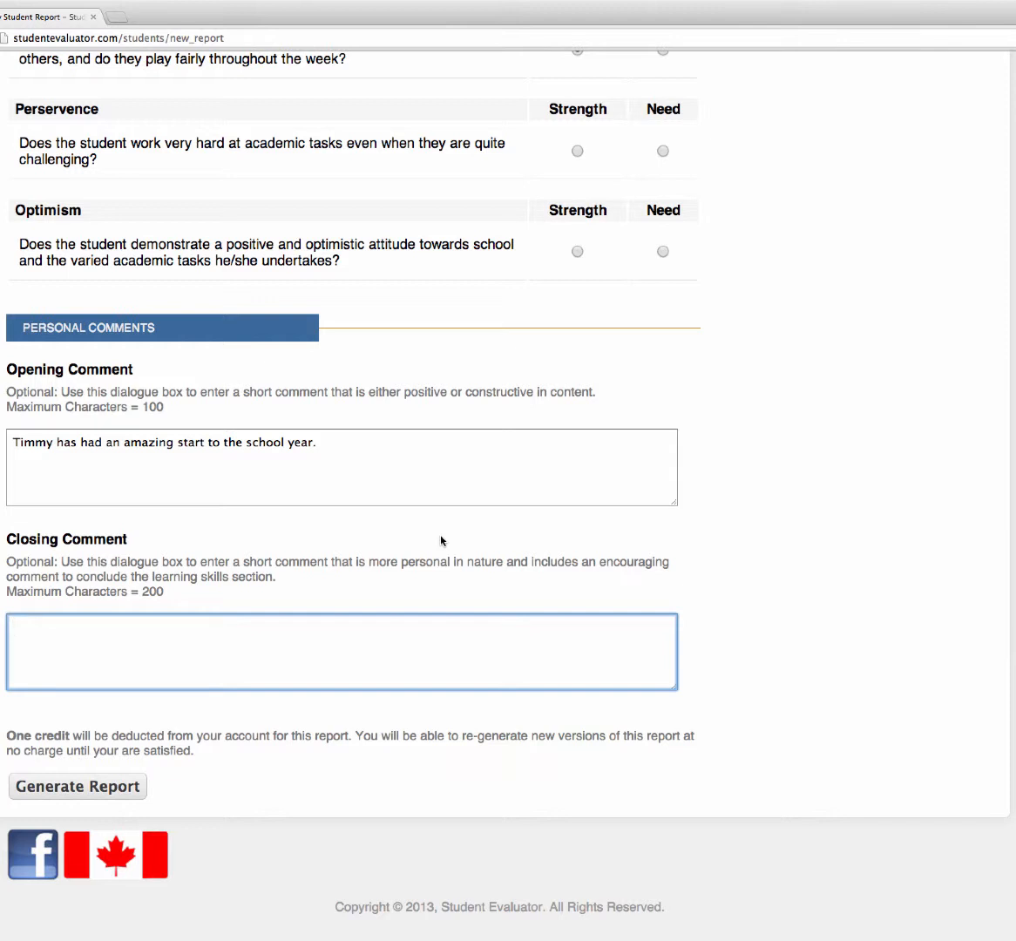
text(Timmy has been a wonderfu)
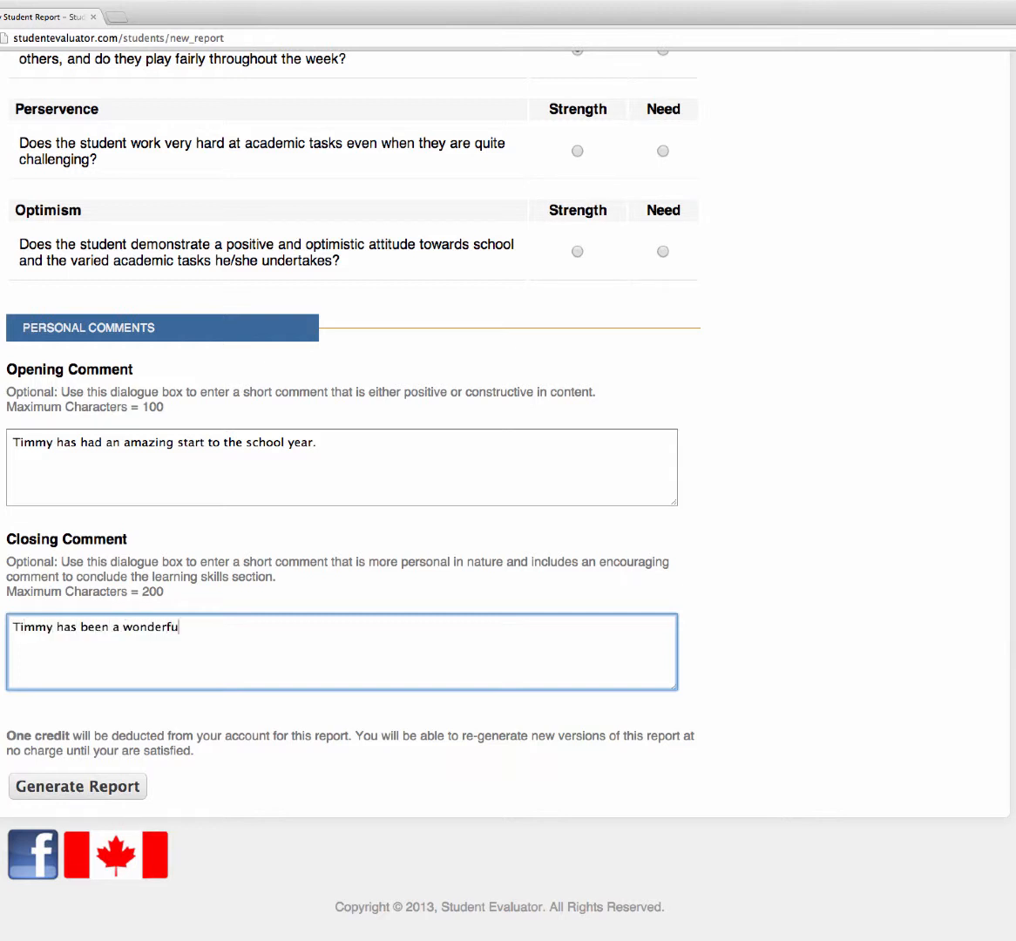
text(l addition to our classroom )
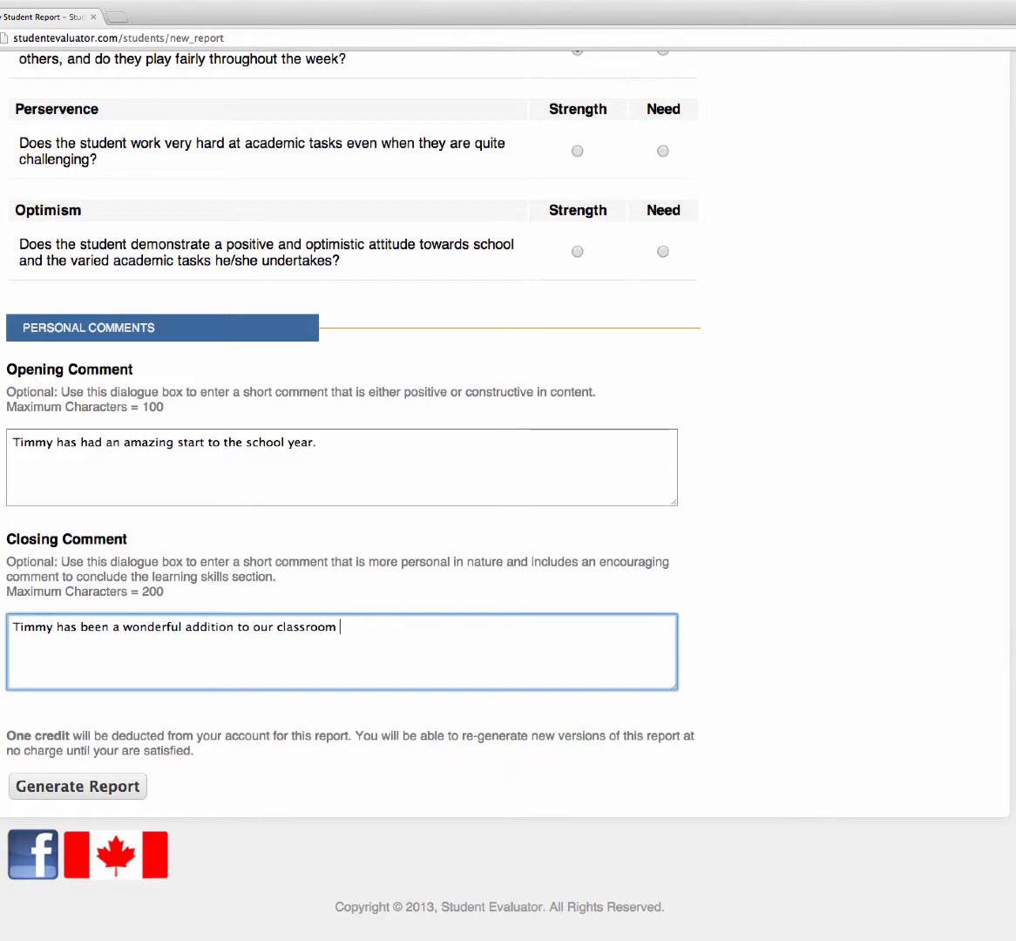
text(and is encouraged to p)
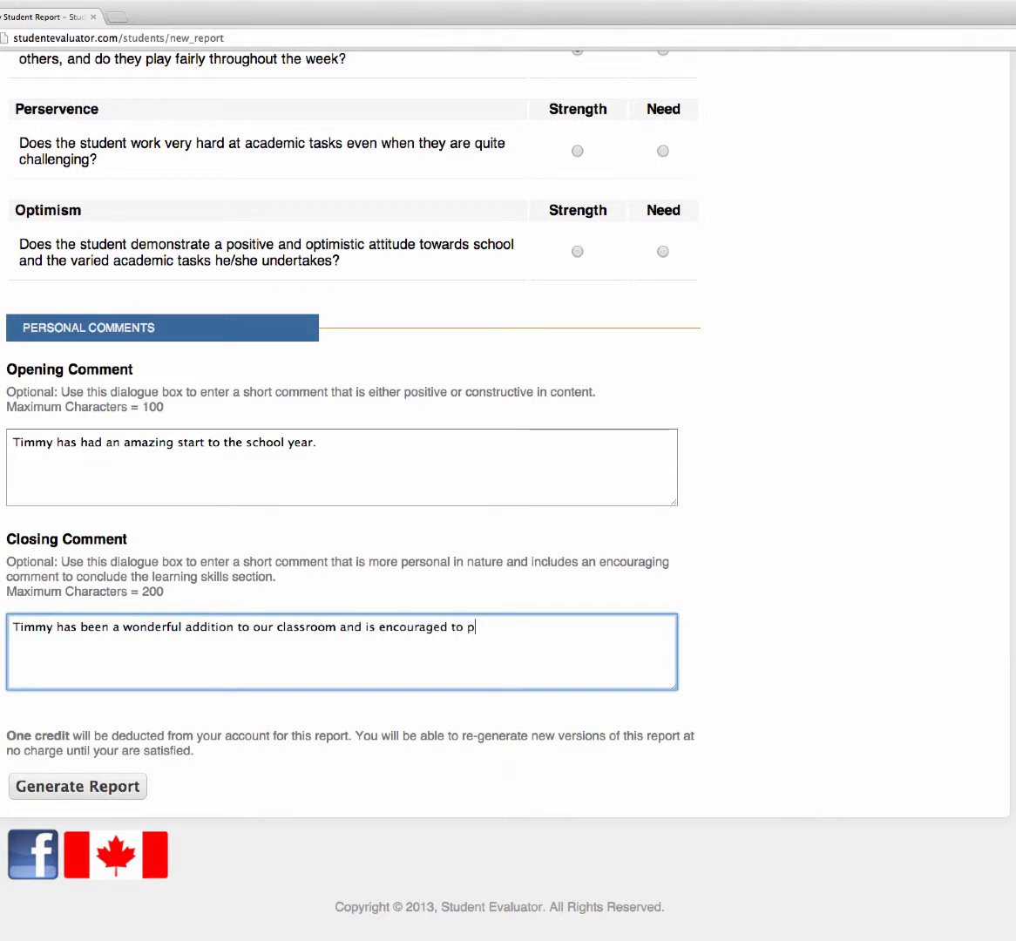
text(artcipate fully in)
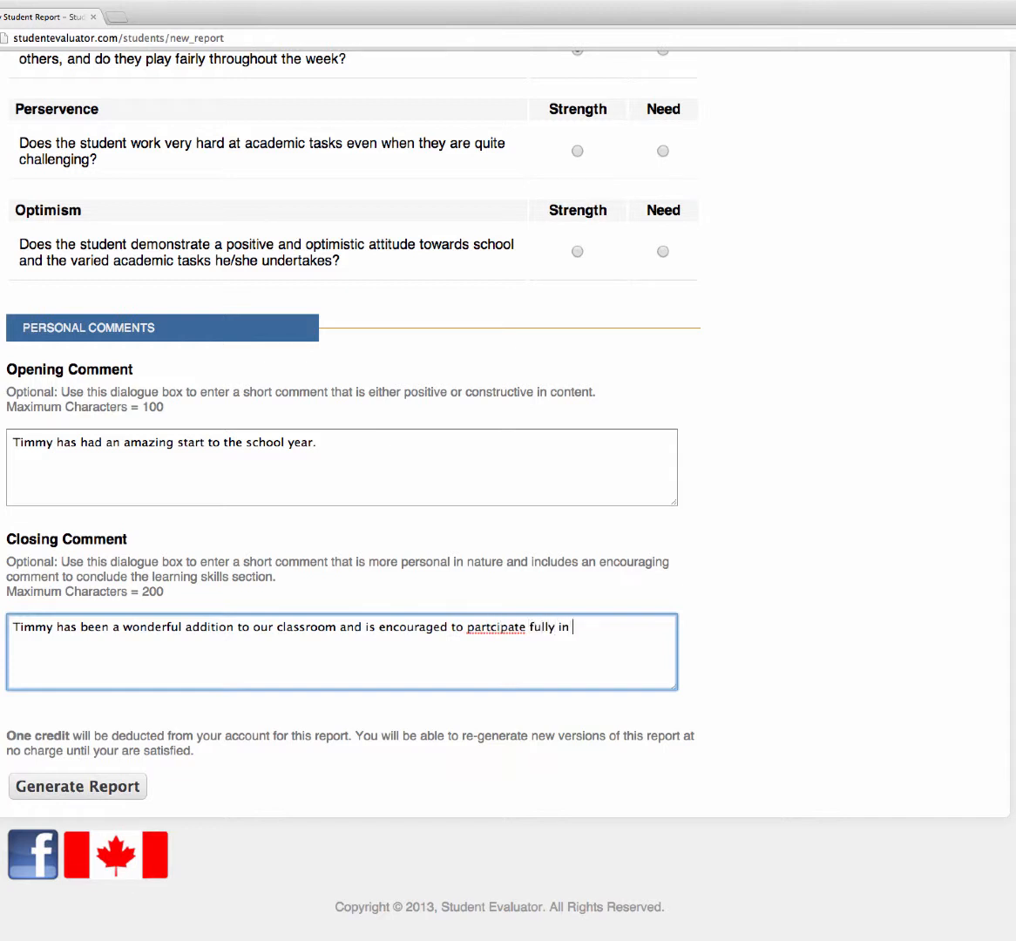
Finish the closing comment with "our discussion. Keep up the great work." and correct the spelling of "participate".
text( our classroom)
key(BackSpace)
key(BackSpace)
key(BackSpace)
key(BackSpace)
key(BackSpace)
key(BackSpace)
key(BackSpace)
key(BackSpace)
key(BackSpace)
text(discussion.  Keep up the)
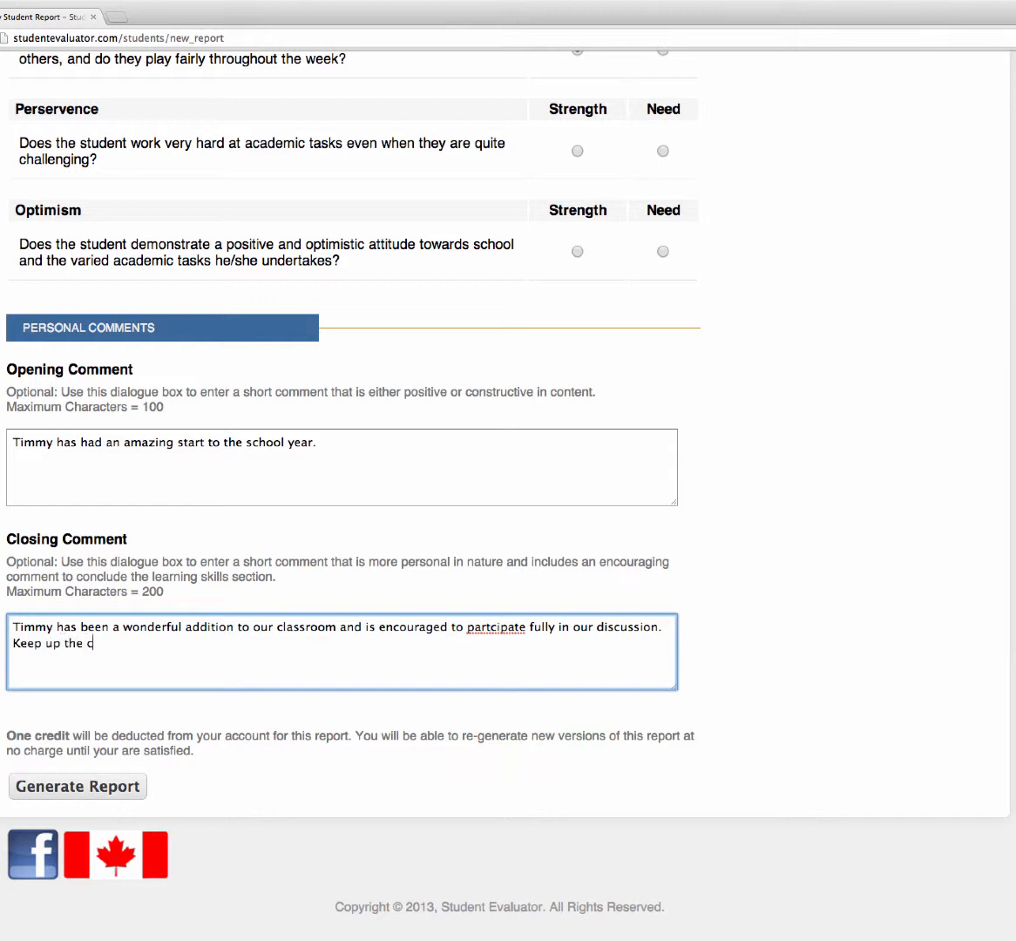
text( great work)
text(i)
Review the whole report form, from the student details and report type through the skill ratings to the personal comments.
scroll(352, 633, up, 15)
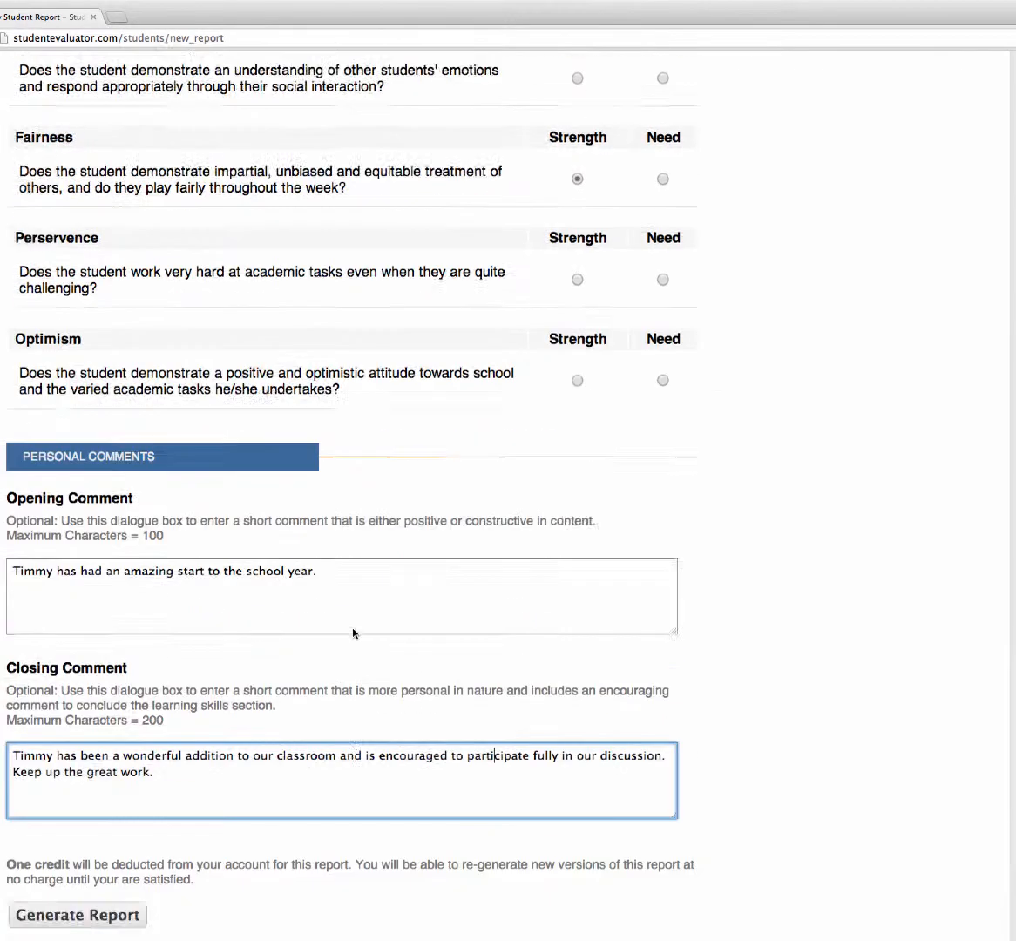
scroll(389, 559, up, 12)
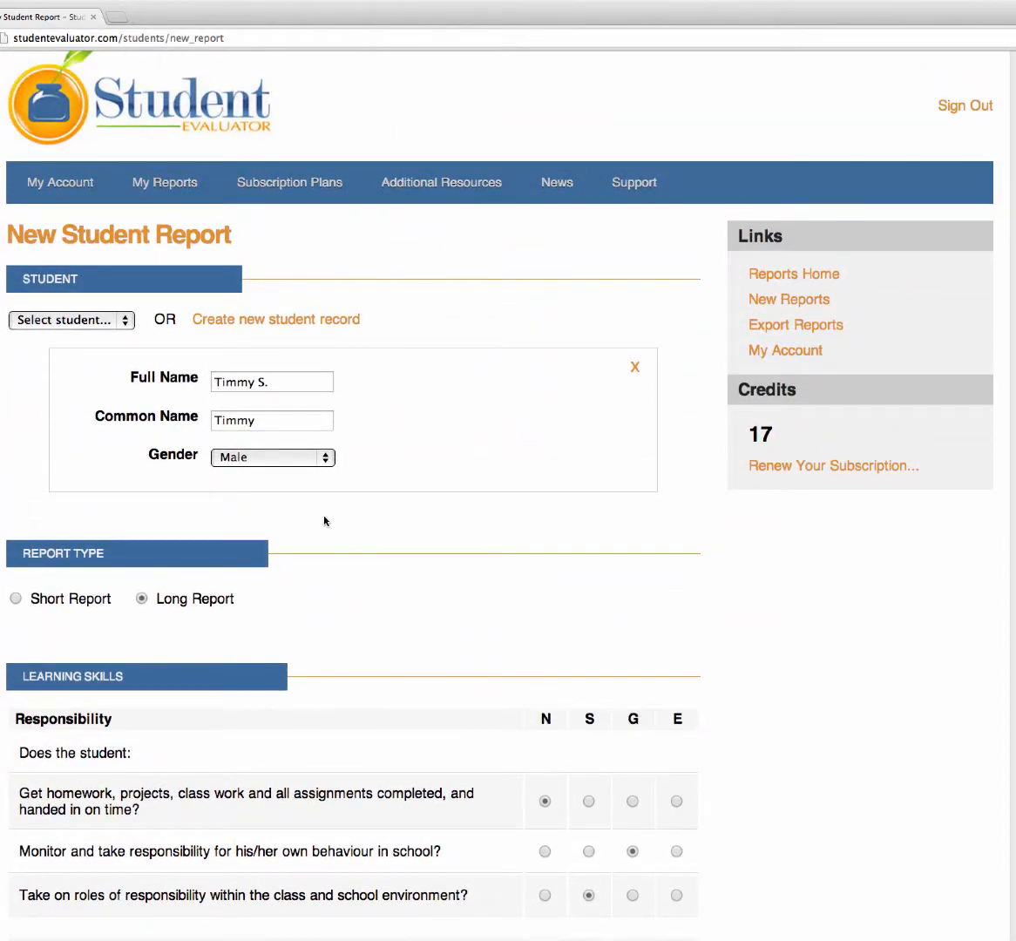
scroll(327, 523, down, 8)
scroll(328, 526, down, 2)
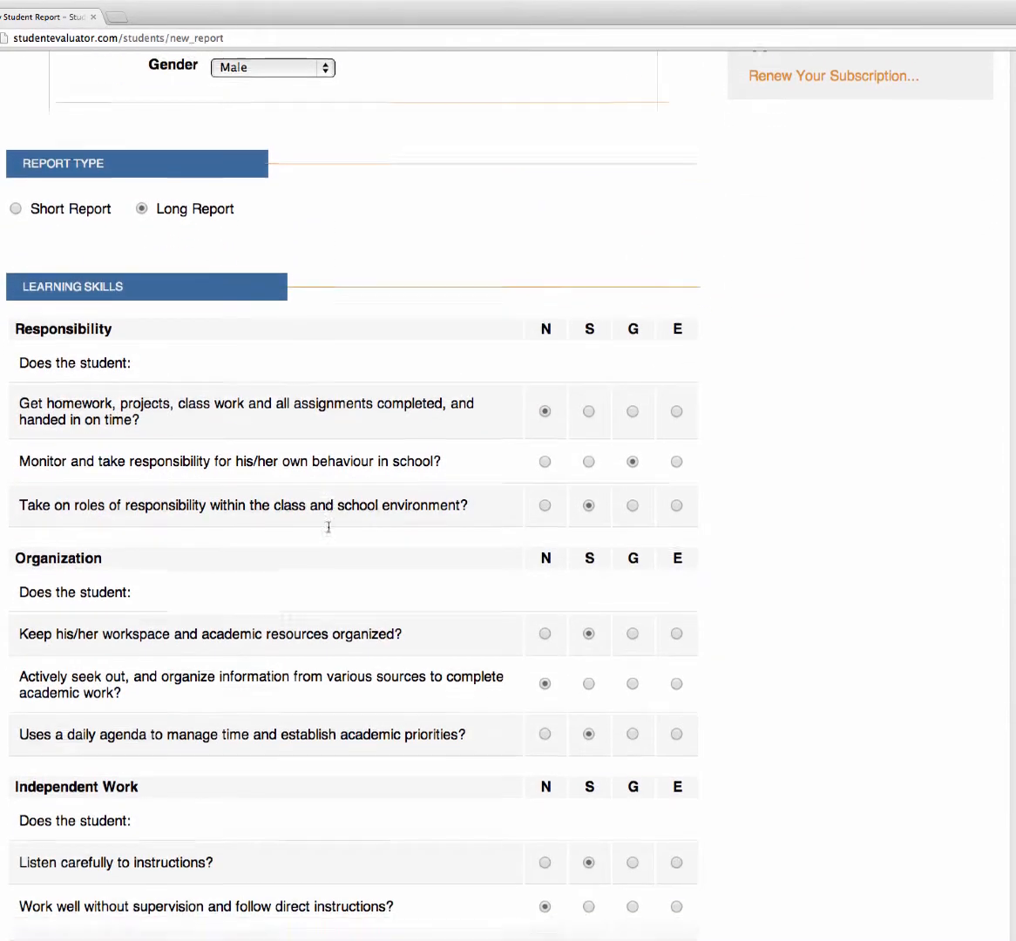
scroll(551, 533, down, 6)
scroll(551, 532, down, 12)
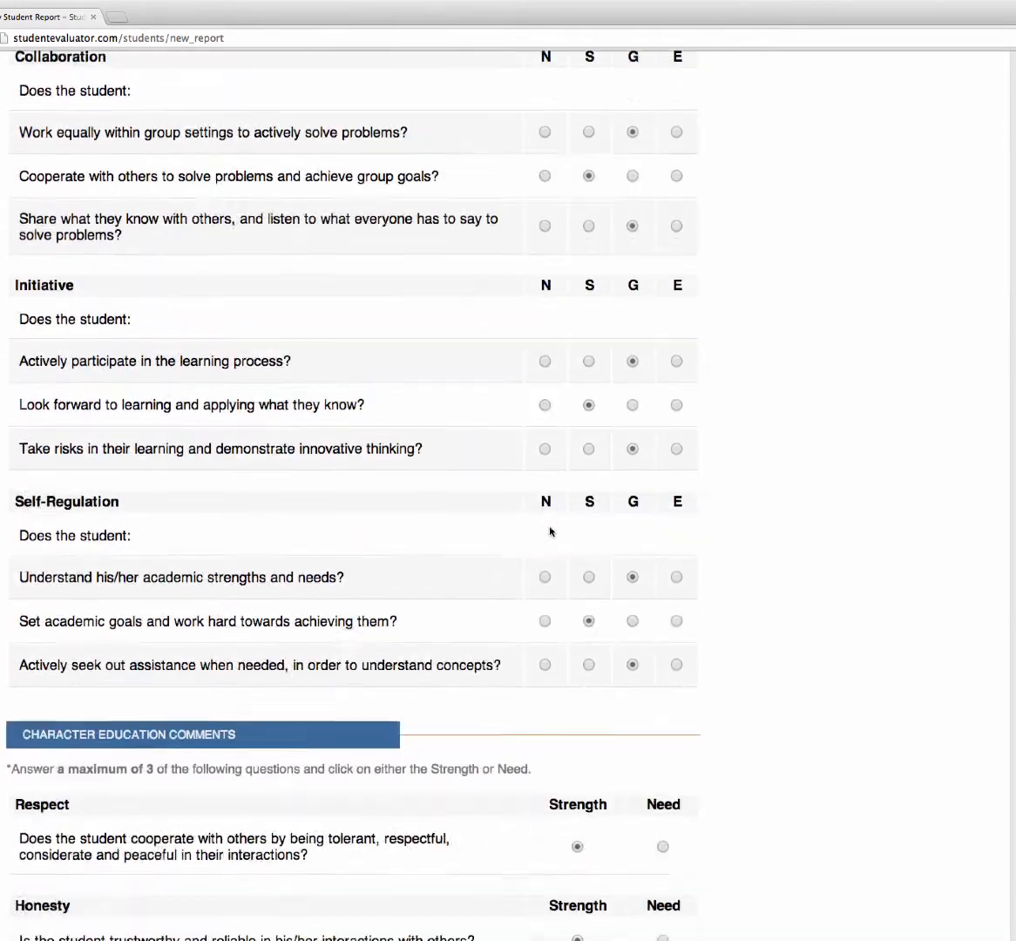
scroll(551, 531, down, 5)
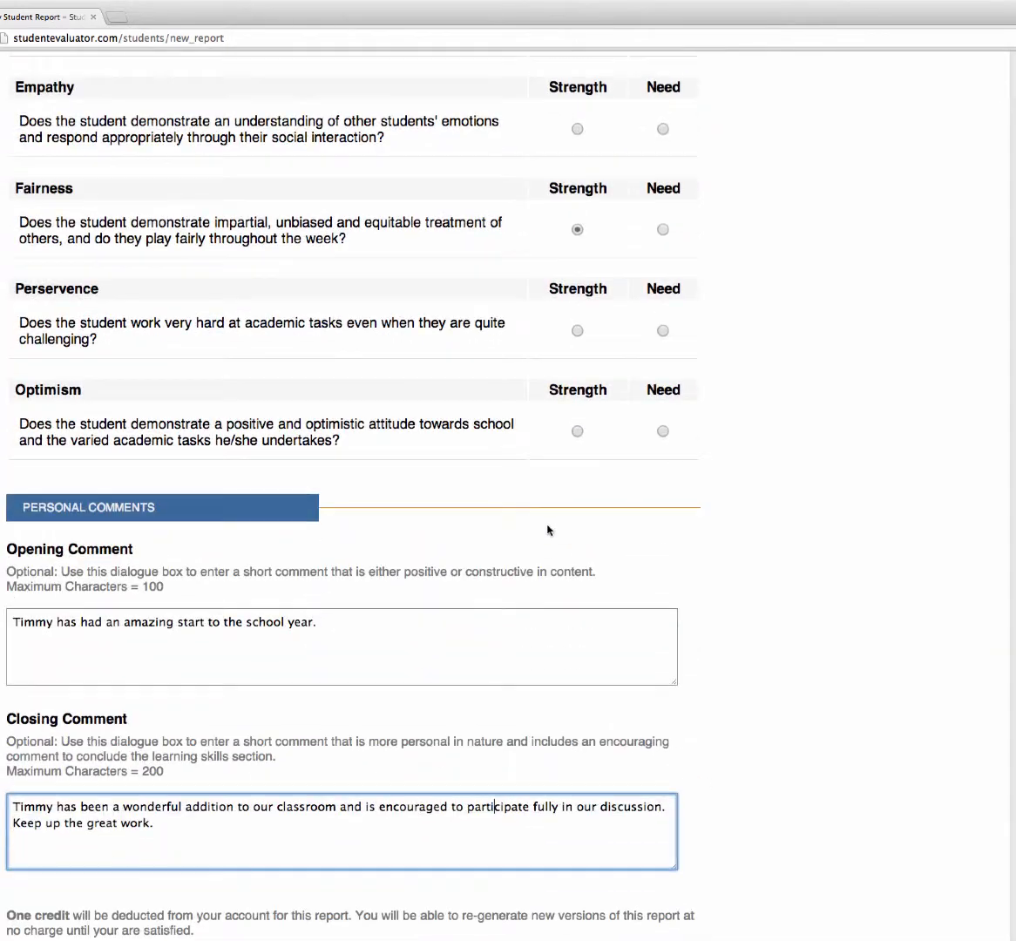
scroll(549, 531, up, 5)
scroll(549, 527, down, 6)
scroll(548, 527, down, 1)
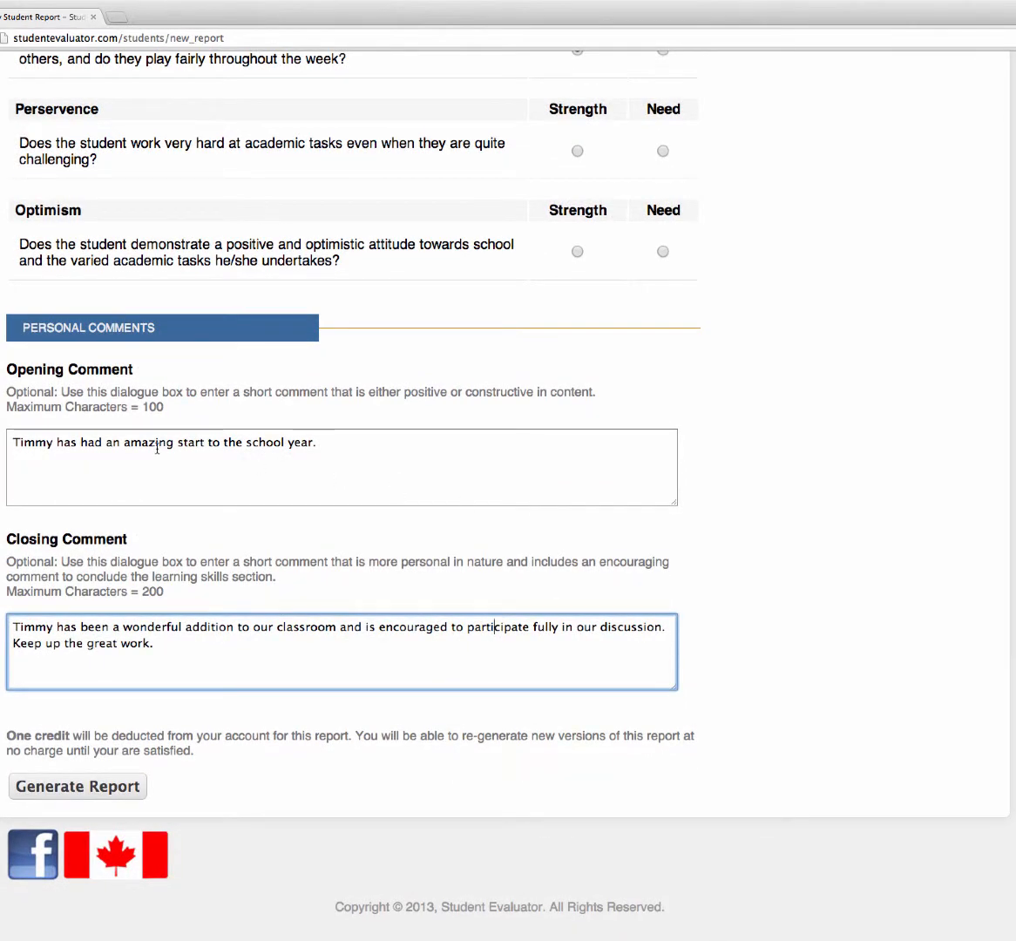
Generate the student's report and examine its overall skill averages and comment text.
click(103, 783)
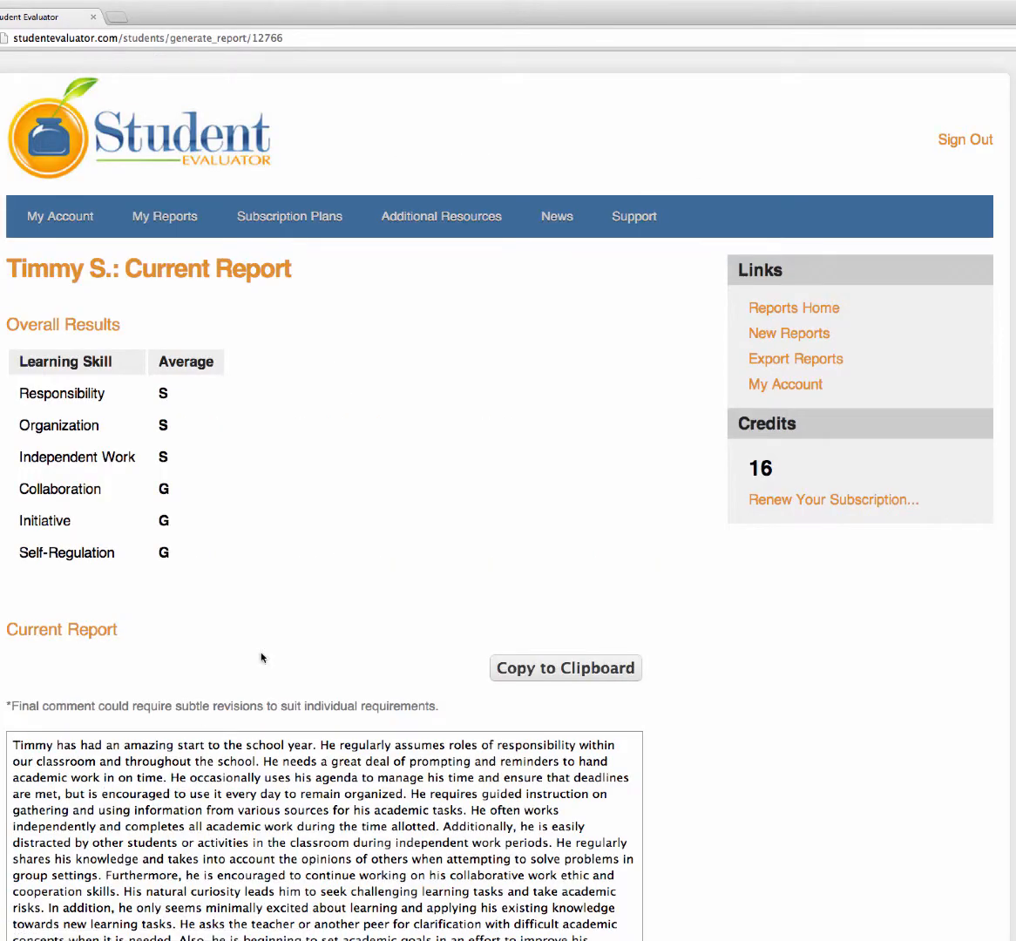
scroll(302, 601, down, 5)
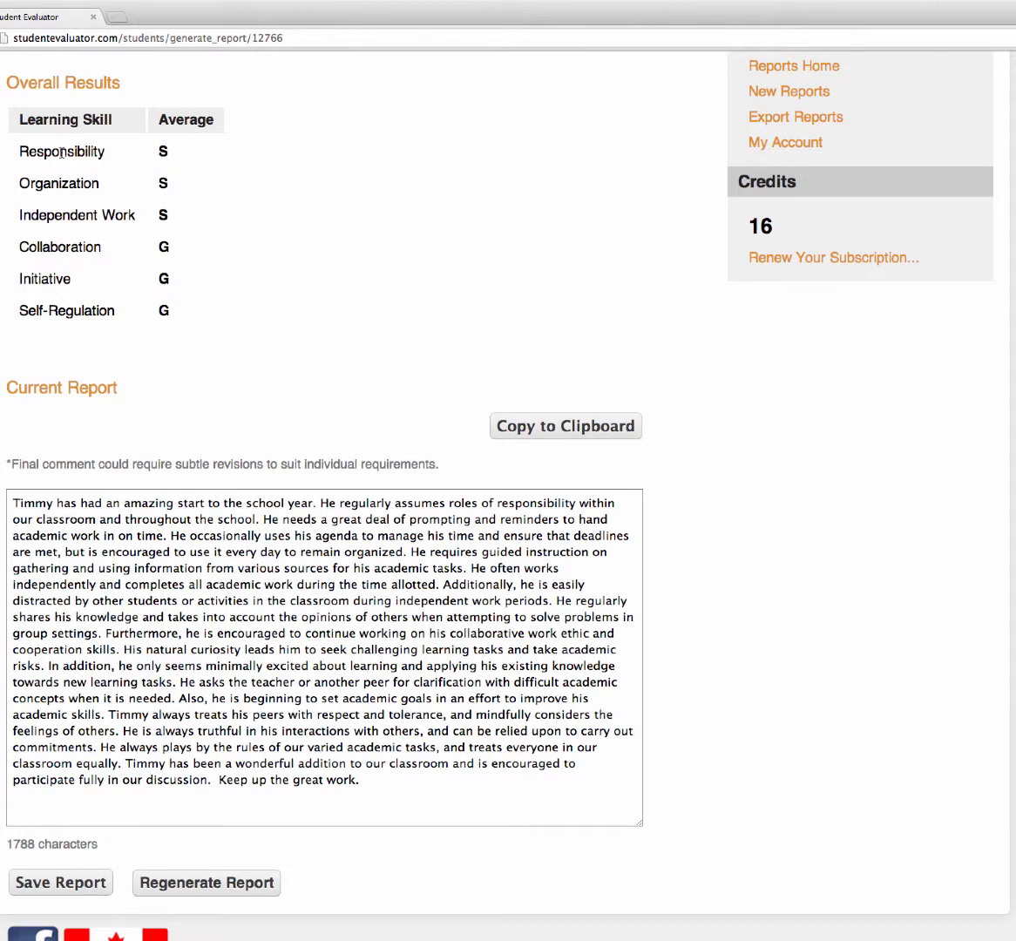
scroll(61, 153, up, 5)
scroll(70, 170, down, 4)
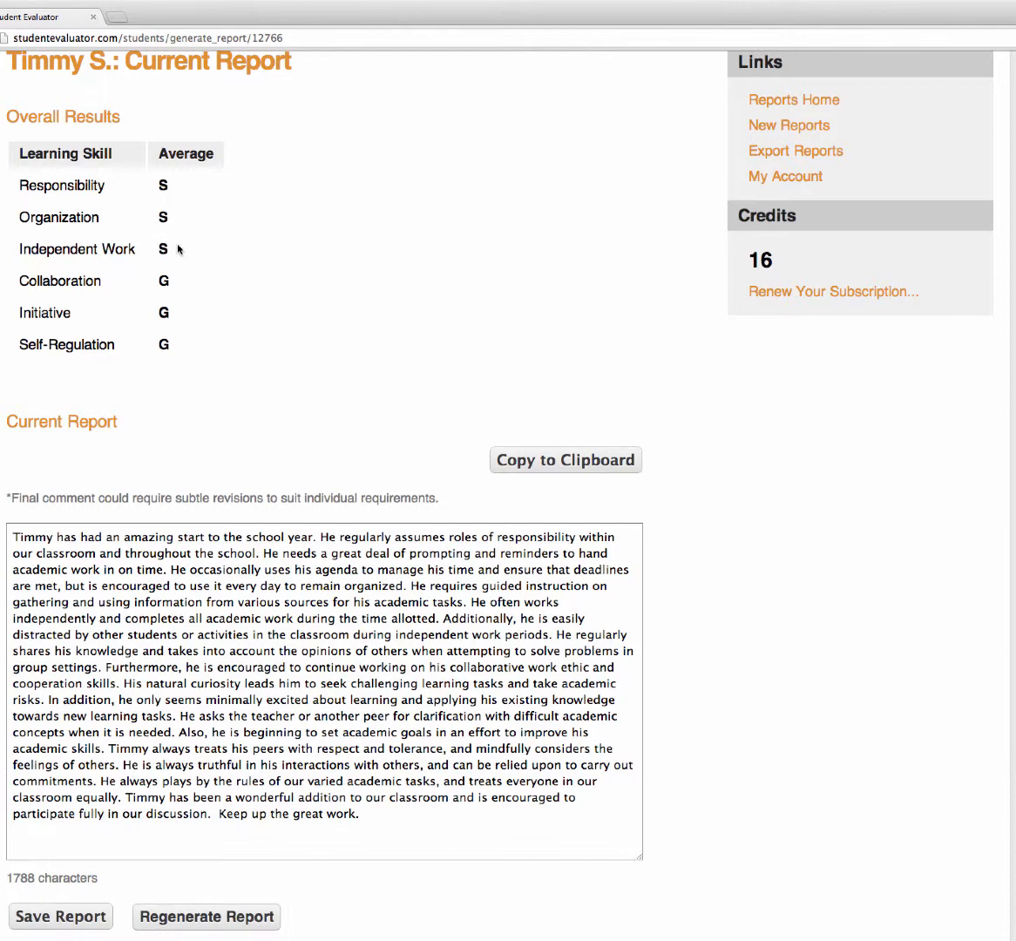
scroll(204, 271, down, 2)
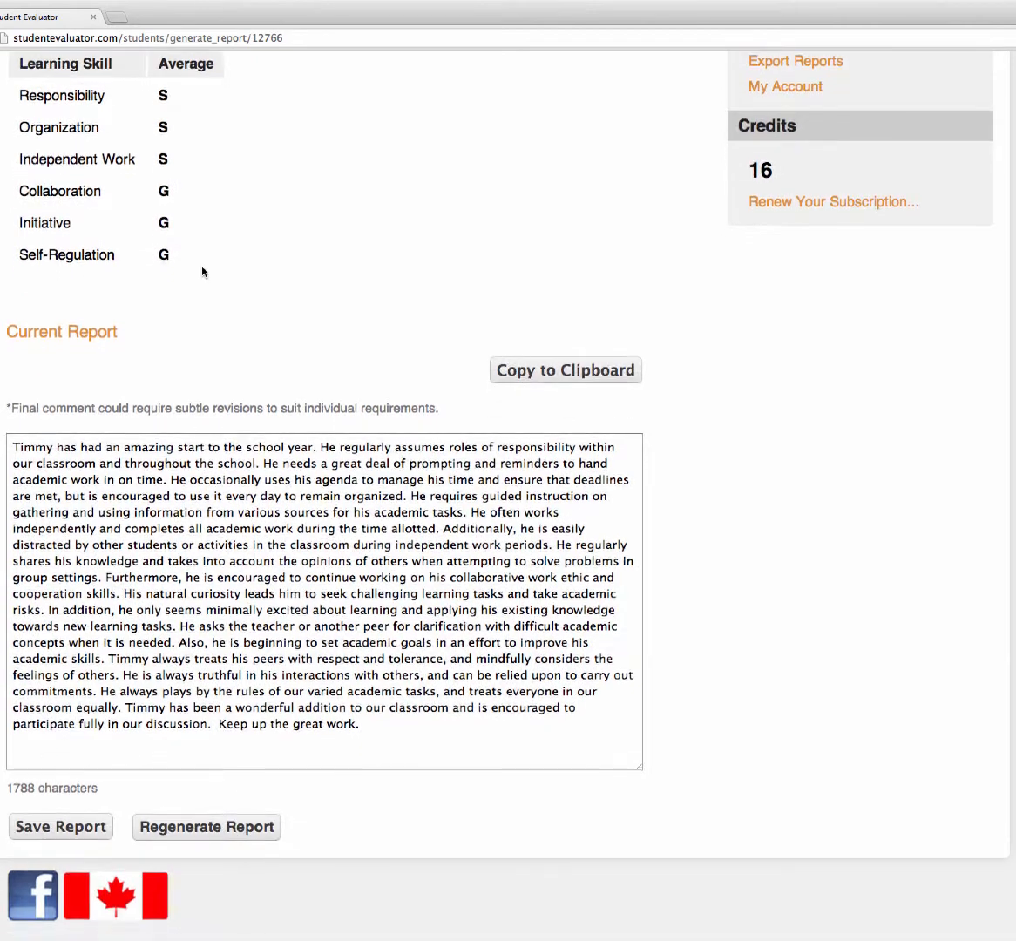
scroll(232, 268, down, 1)
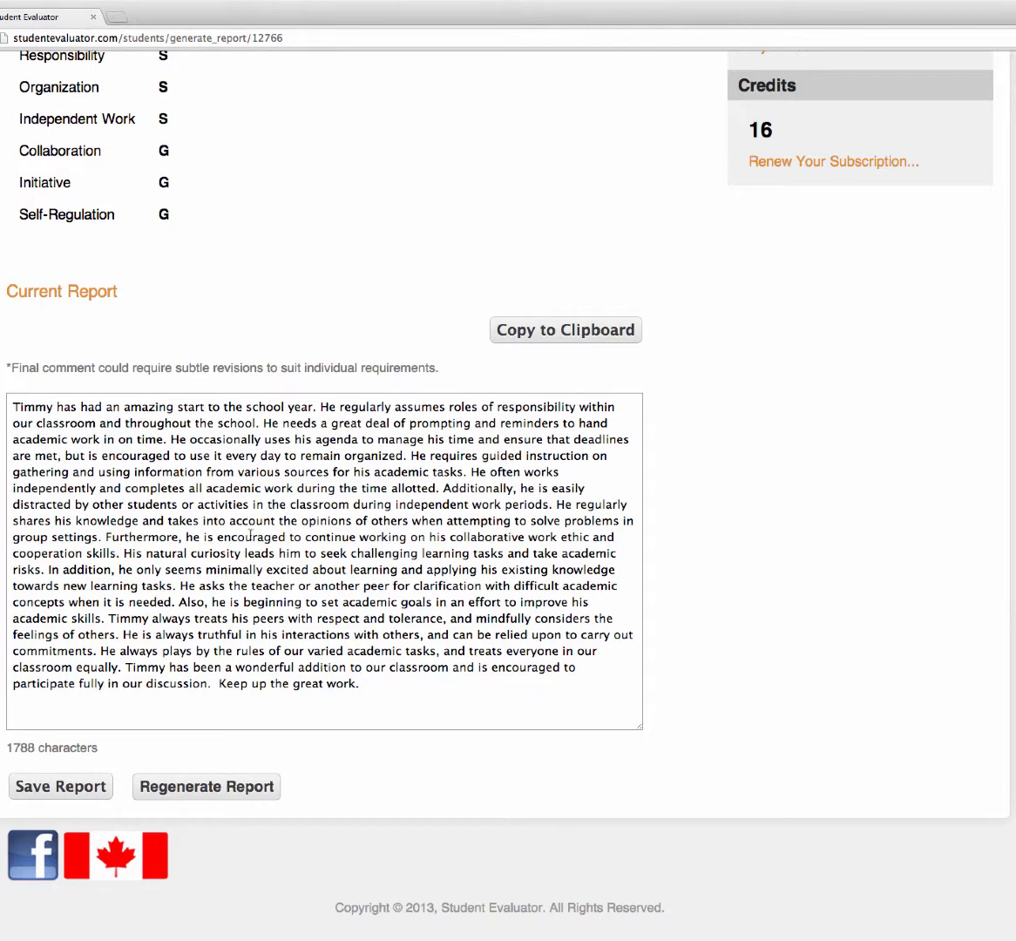
Regenerate the report twice to get alternative wordings of the comment.
click(232, 788)
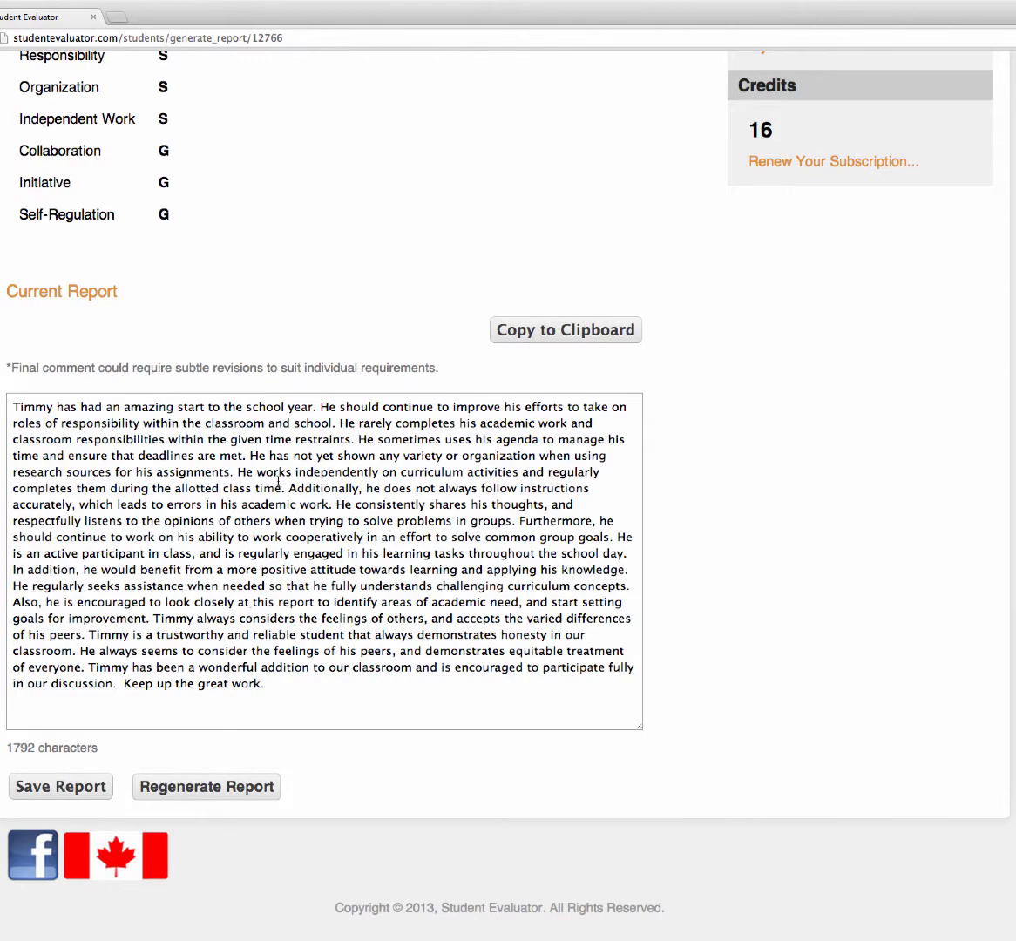
click(236, 785)
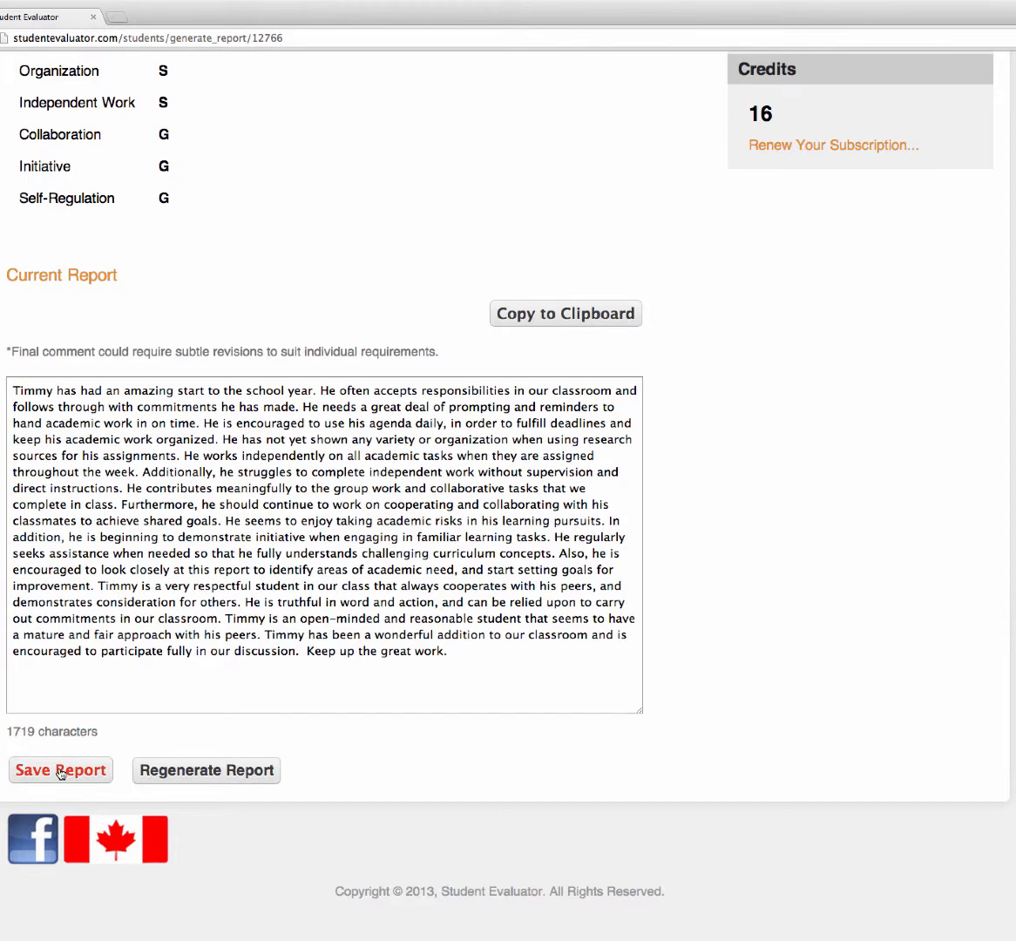
Copy the regenerated report text to the clipboard and save the report.
click(612, 319)
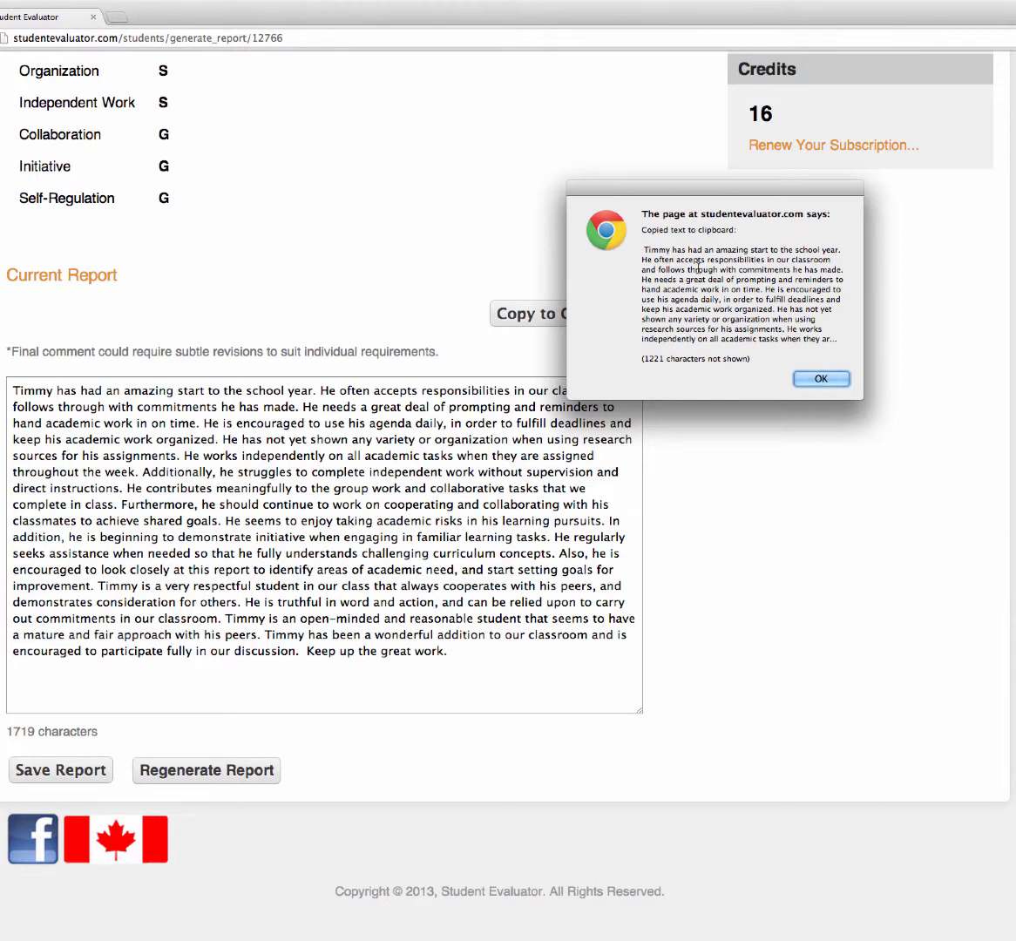
click(821, 381)
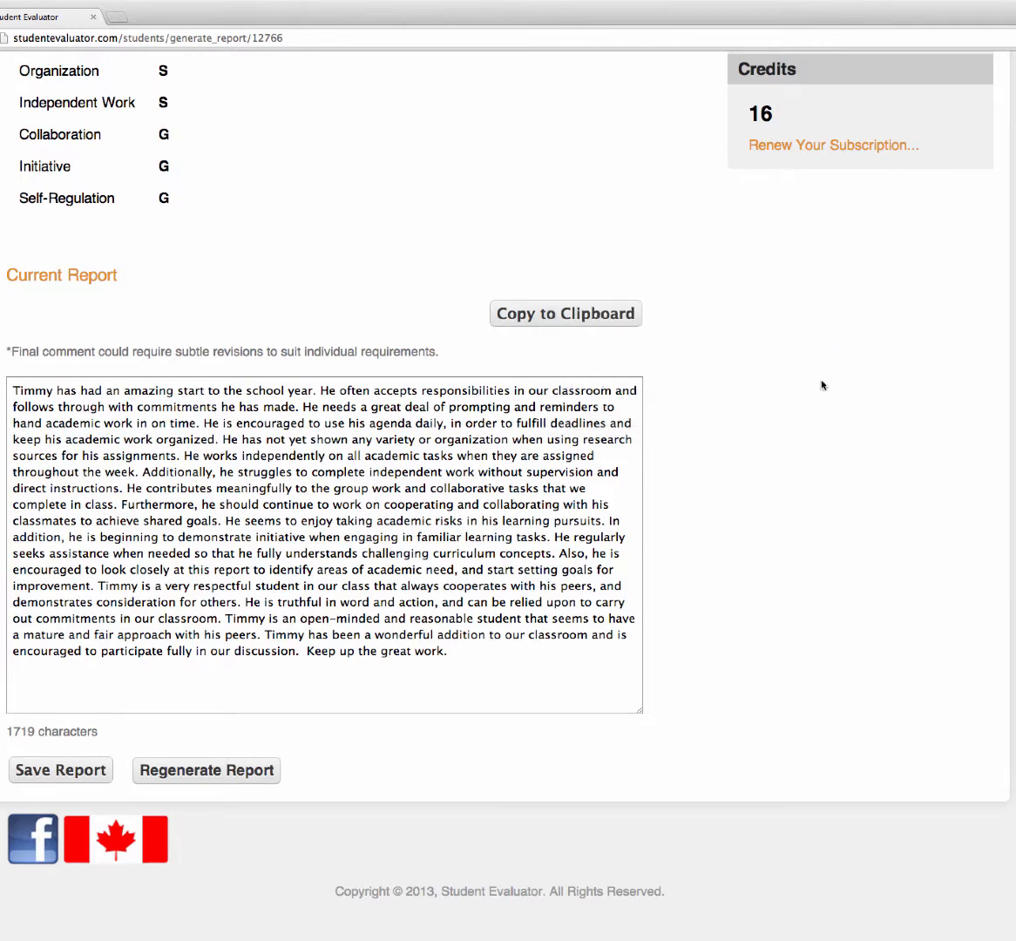
click(578, 320)
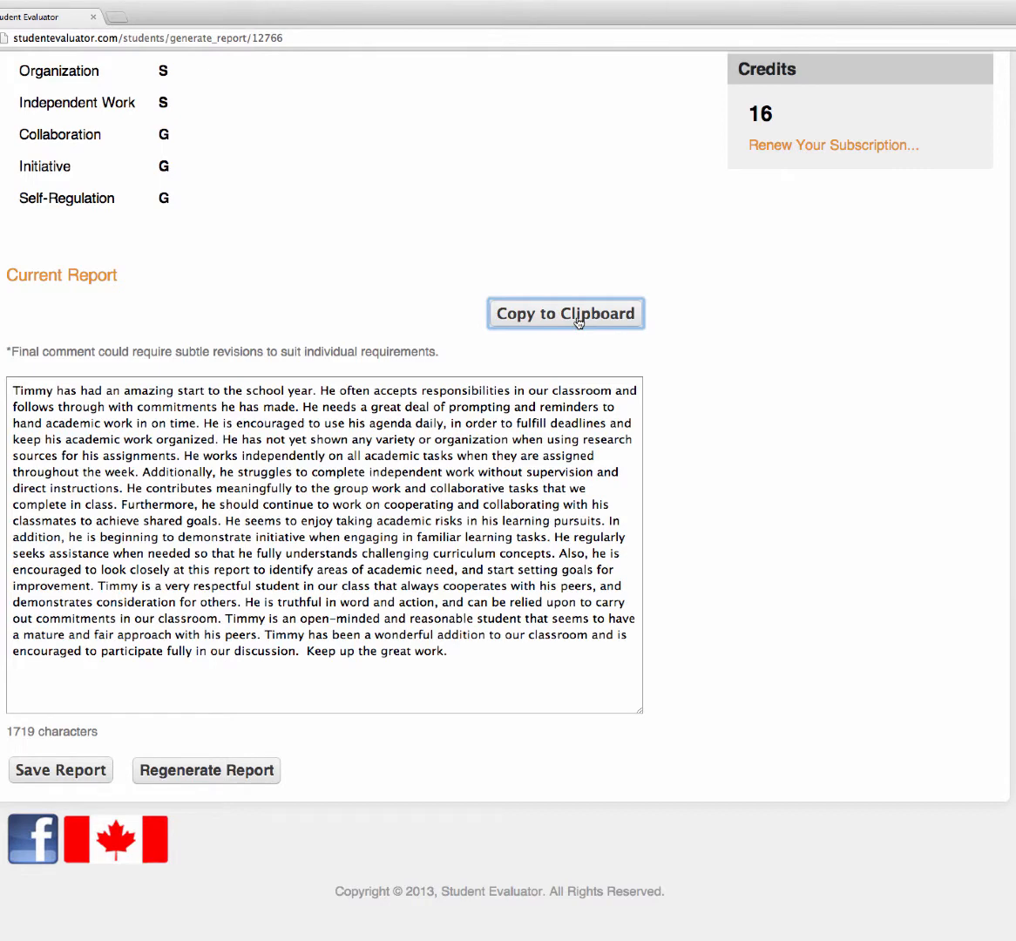
click(83, 771)
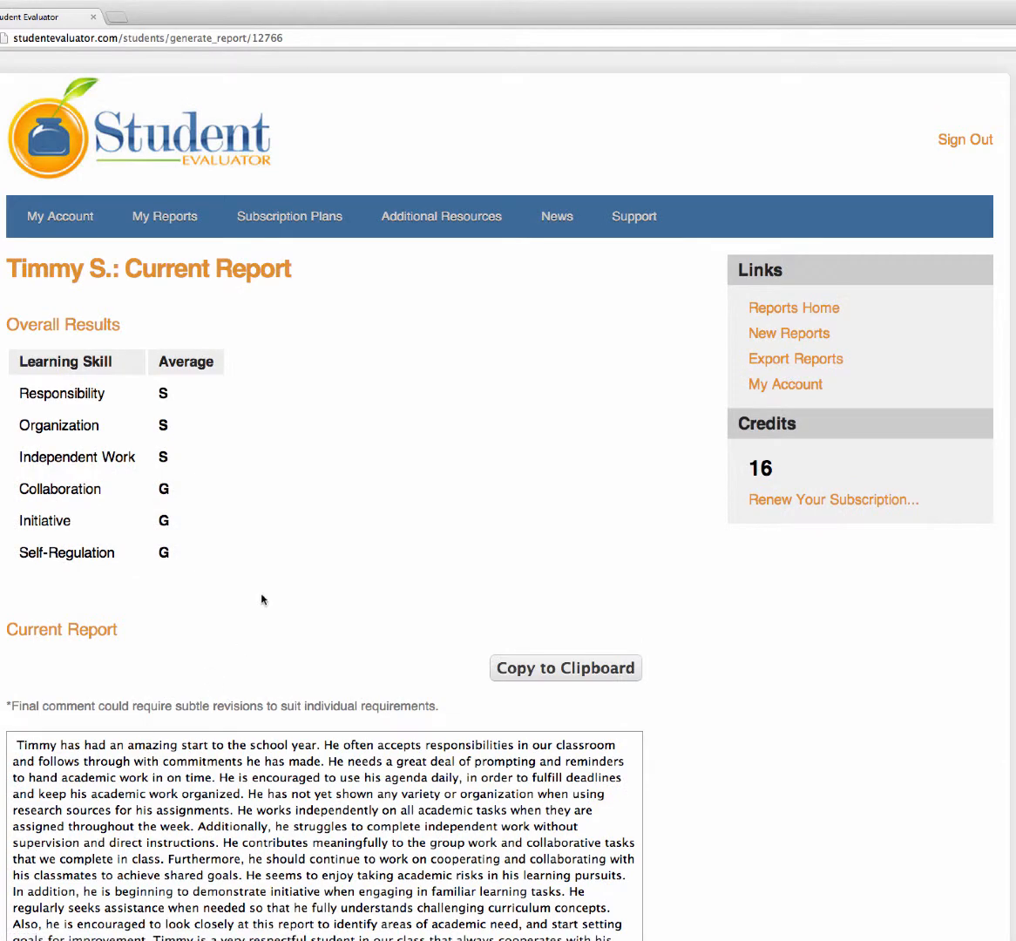
Open the new student's saved October 29, 2013 report from the student reports list and read it.
click(179, 223)
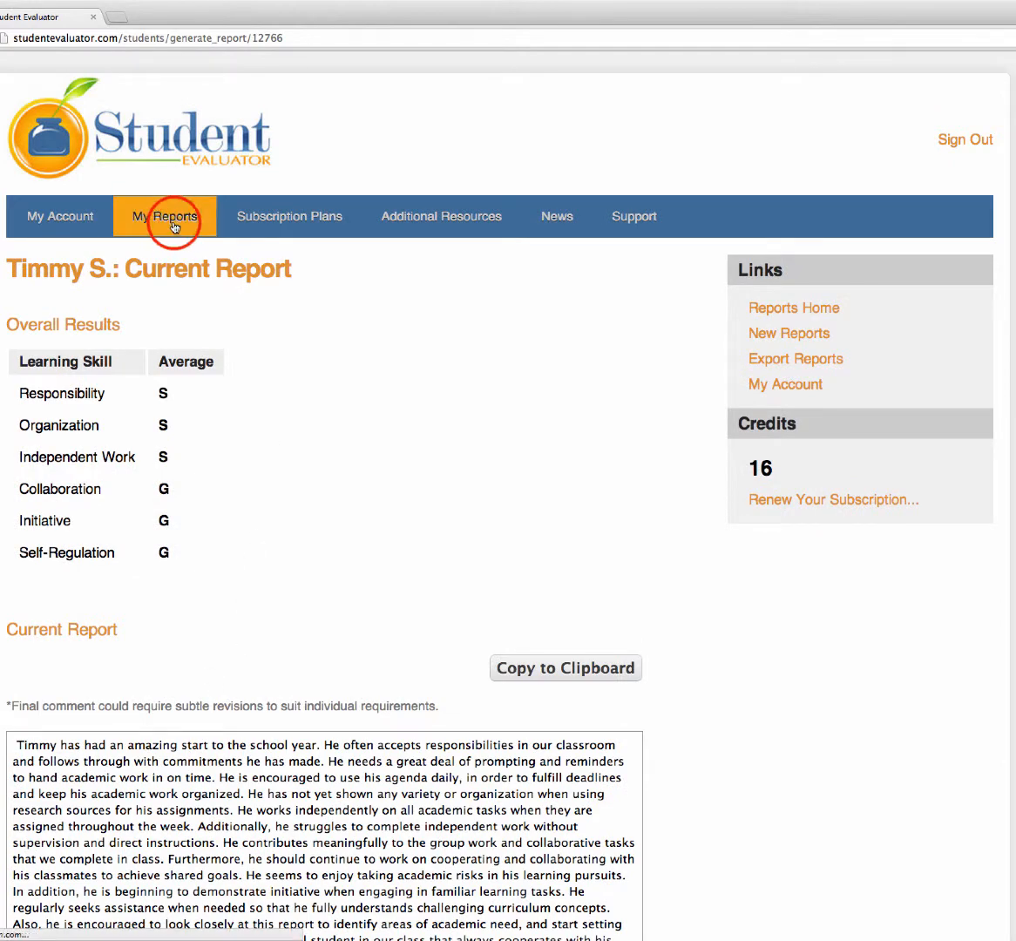
scroll(282, 466, down, 10)
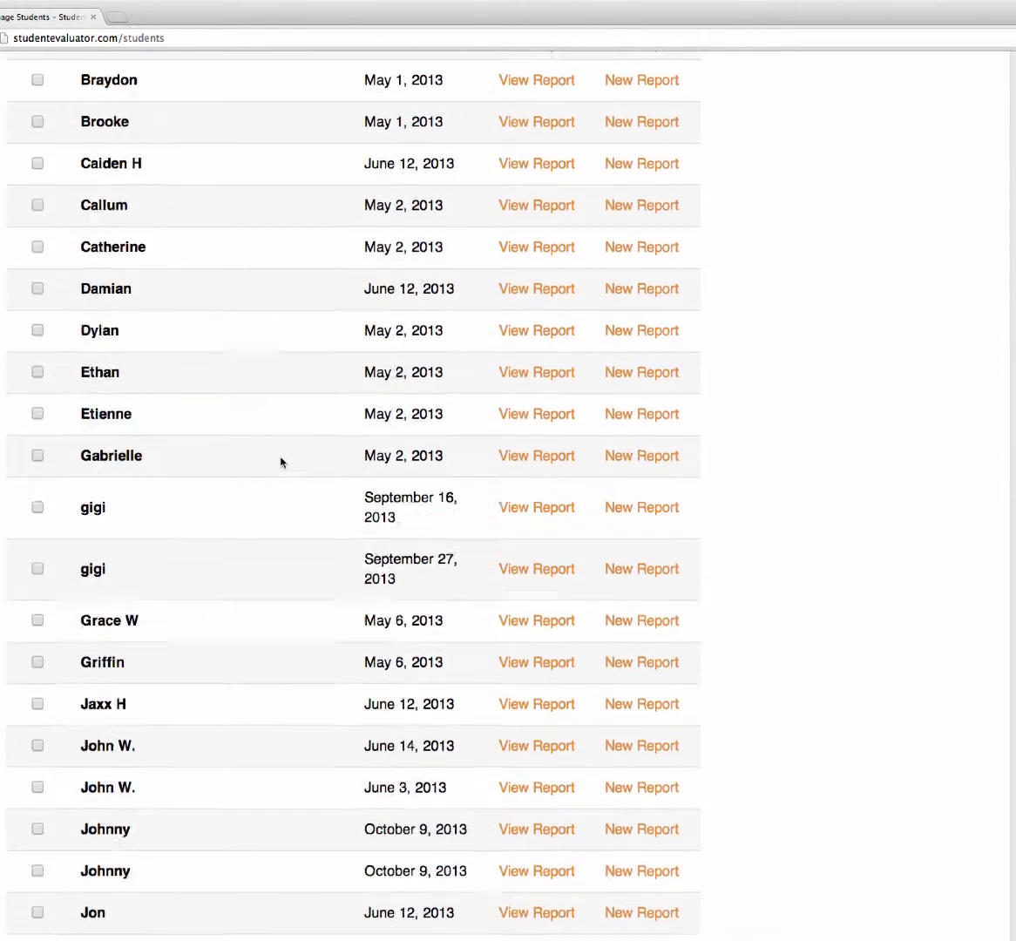
scroll(282, 462, down, 4)
click(538, 724)
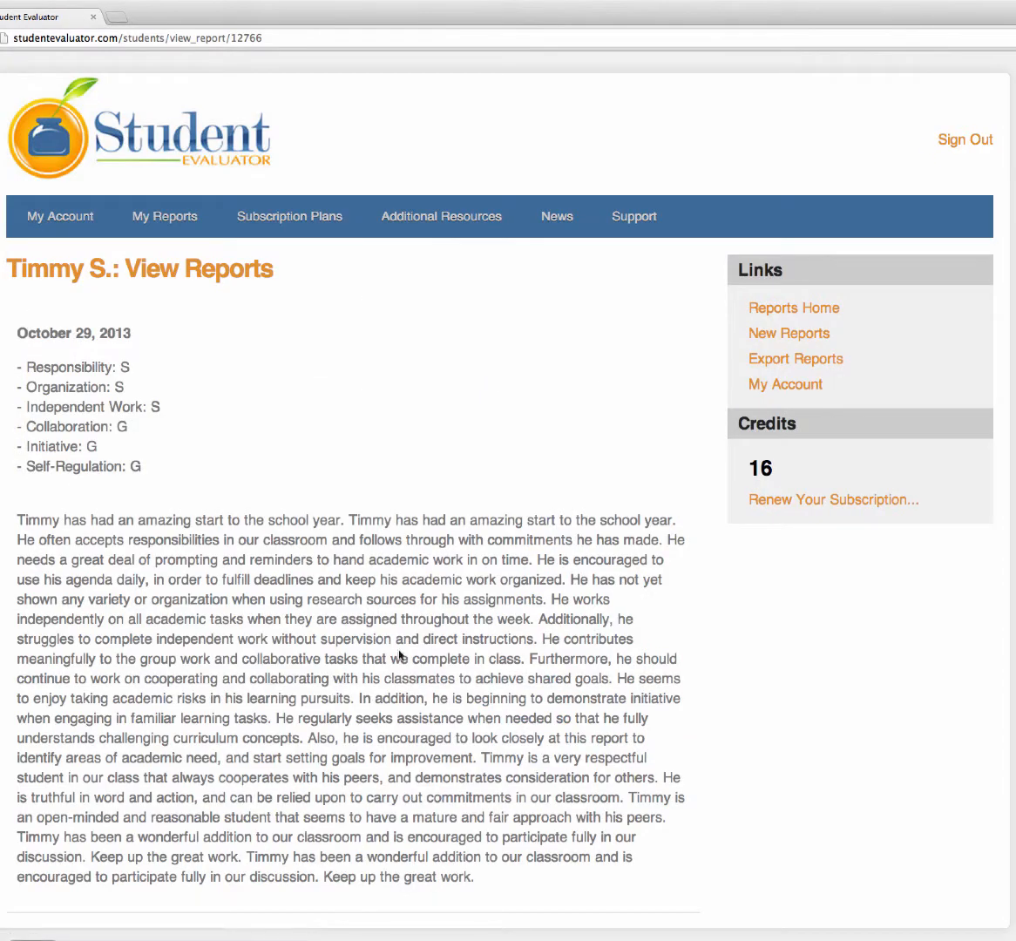
scroll(398, 558, down, 3)
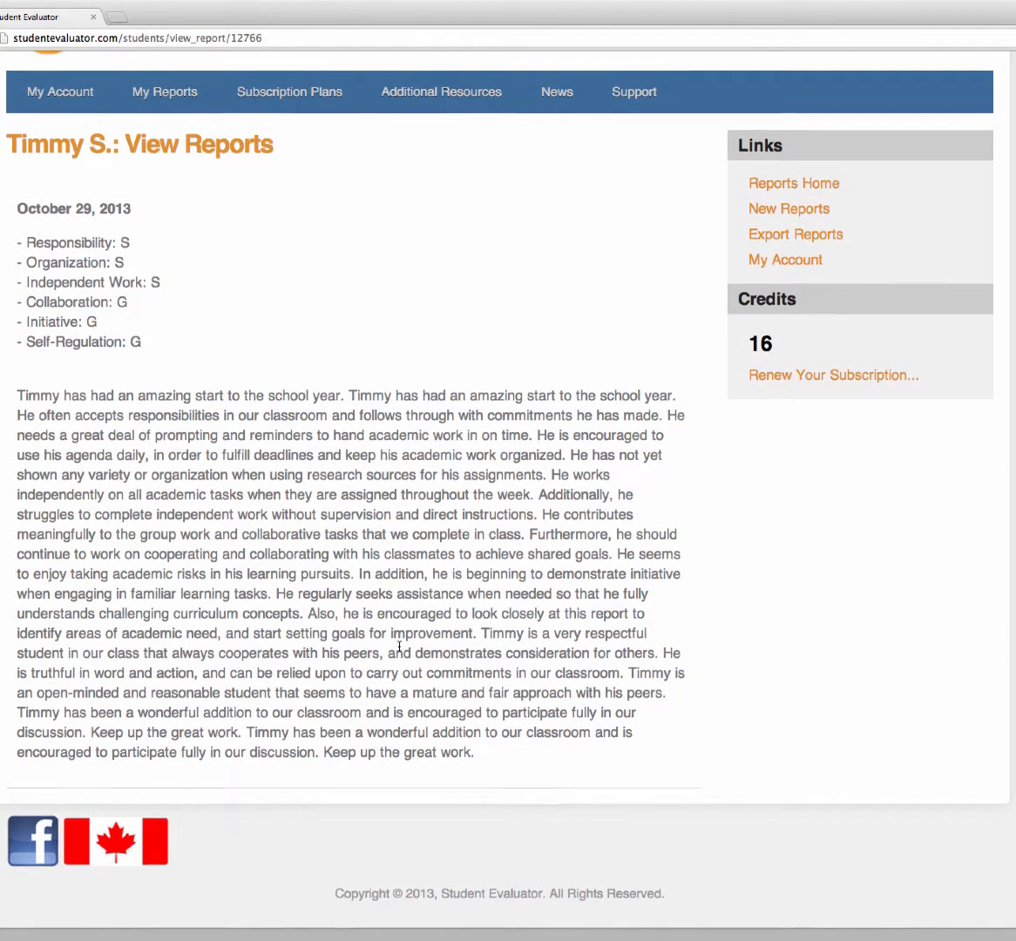
scroll(274, 215, up, 1)
Go back to the student reports list and reopen the same student's October 29, 2013 report.
click(168, 106)
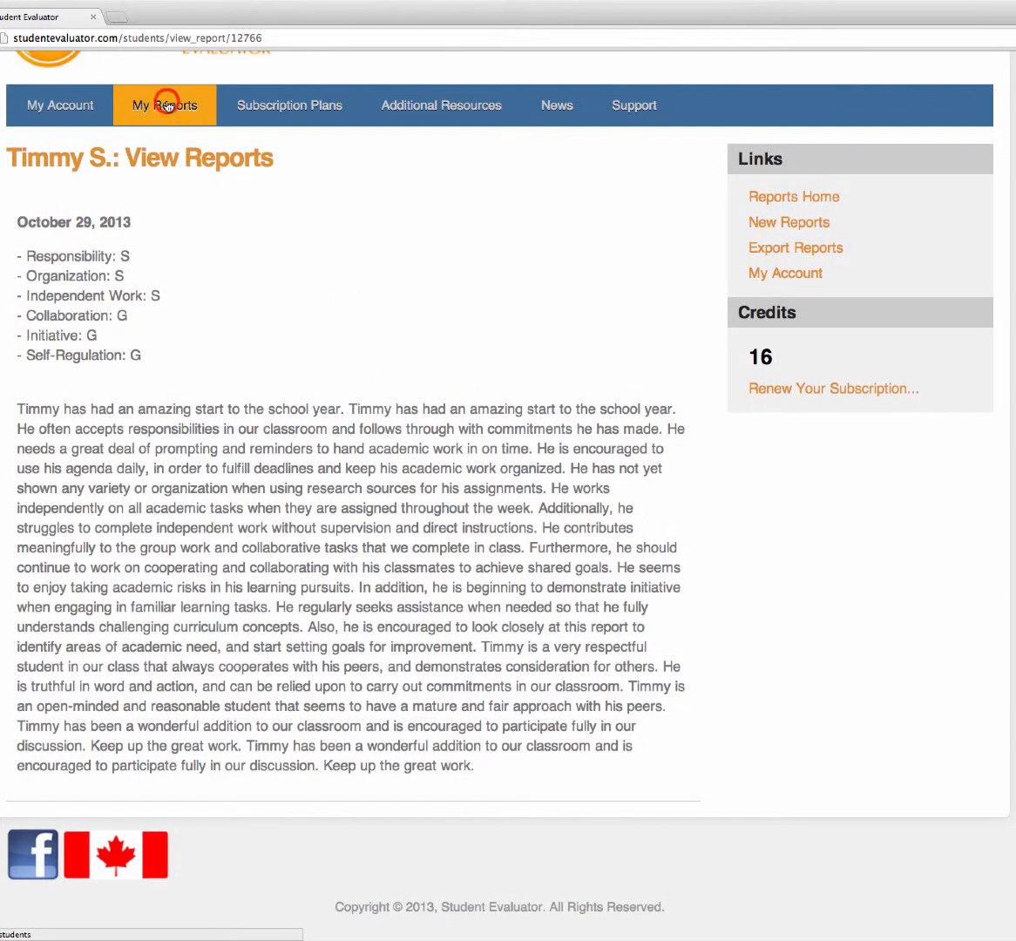
scroll(387, 589, down, 2)
scroll(388, 589, down, 13)
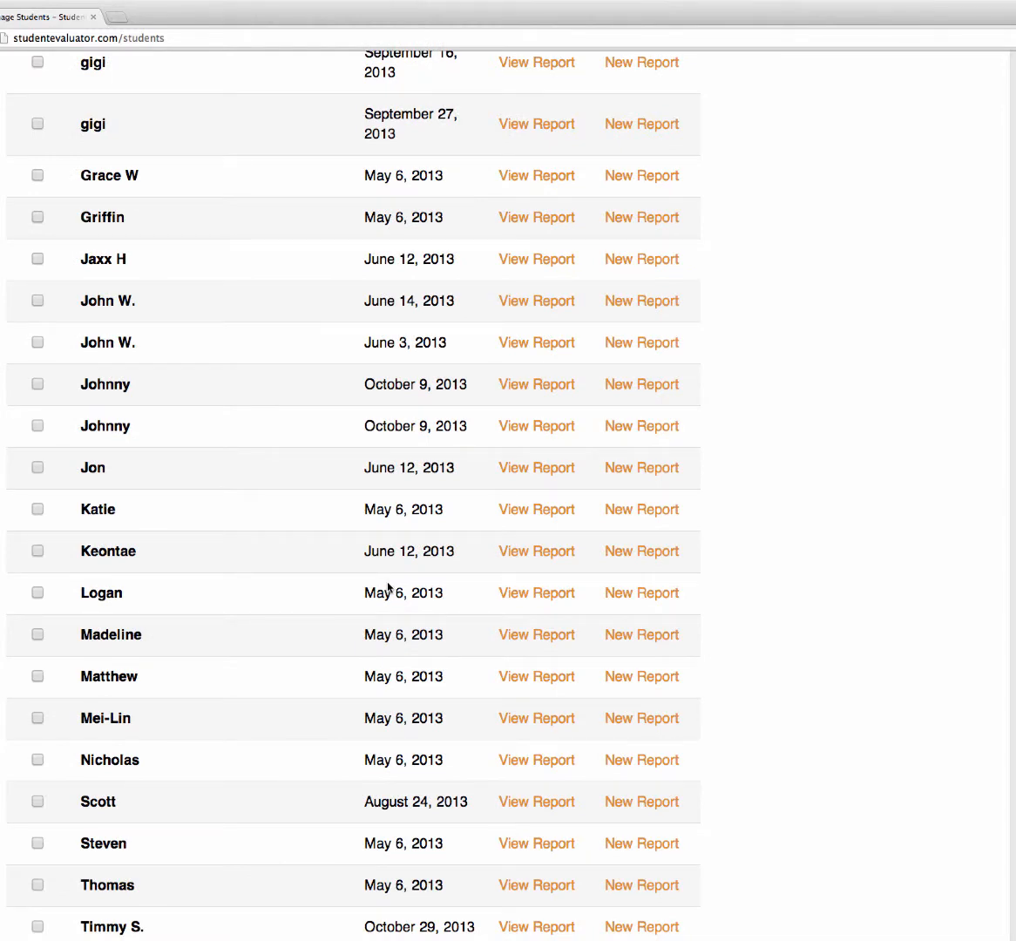
scroll(388, 590, down, 5)
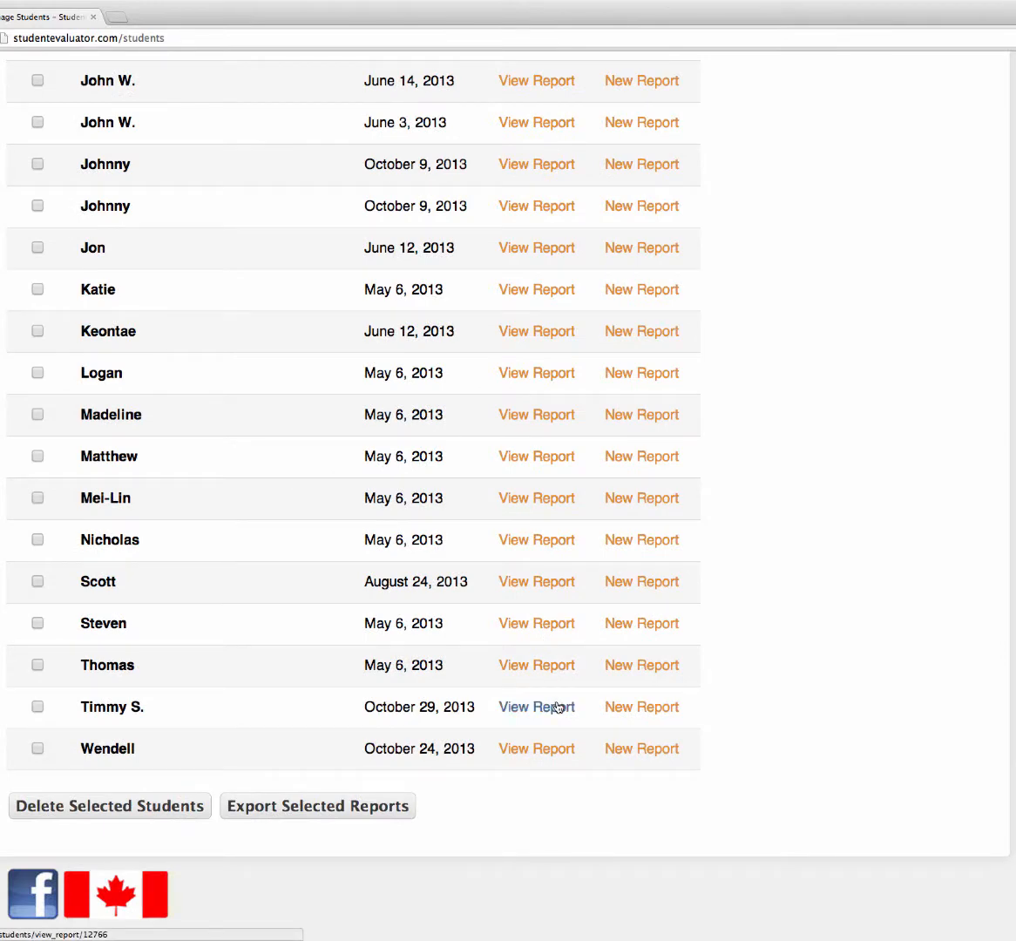
click(549, 708)
scroll(284, 427, down, 3)
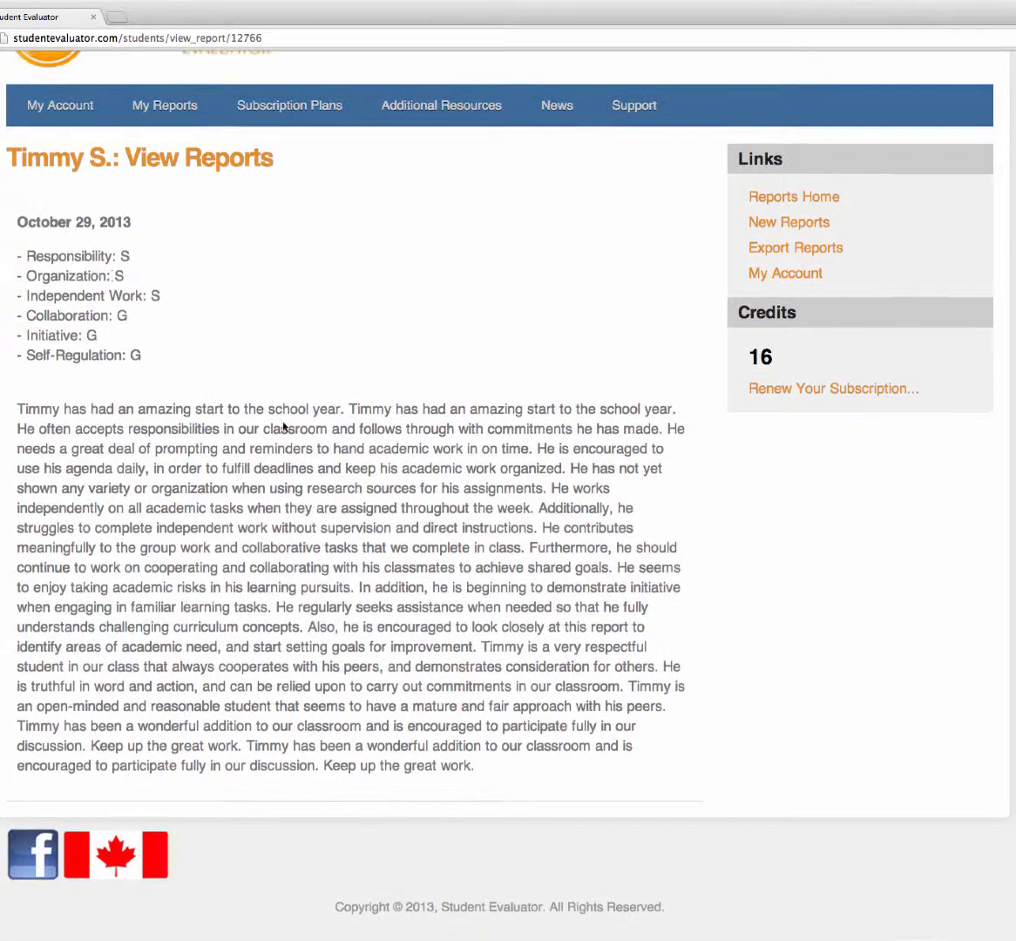
Copy the full comment paragraph of the saved report to the clipboard and clear the text selection.
click(479, 769)
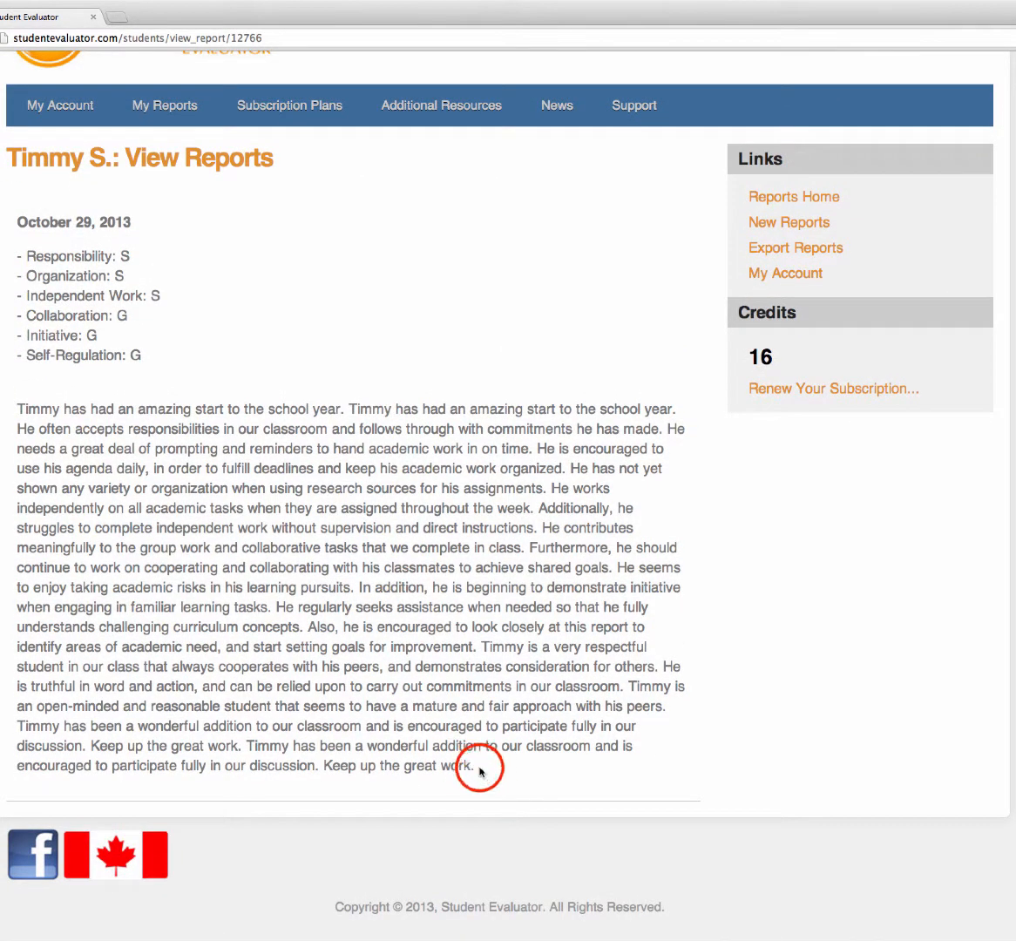
drag(480, 770, 27, 407)
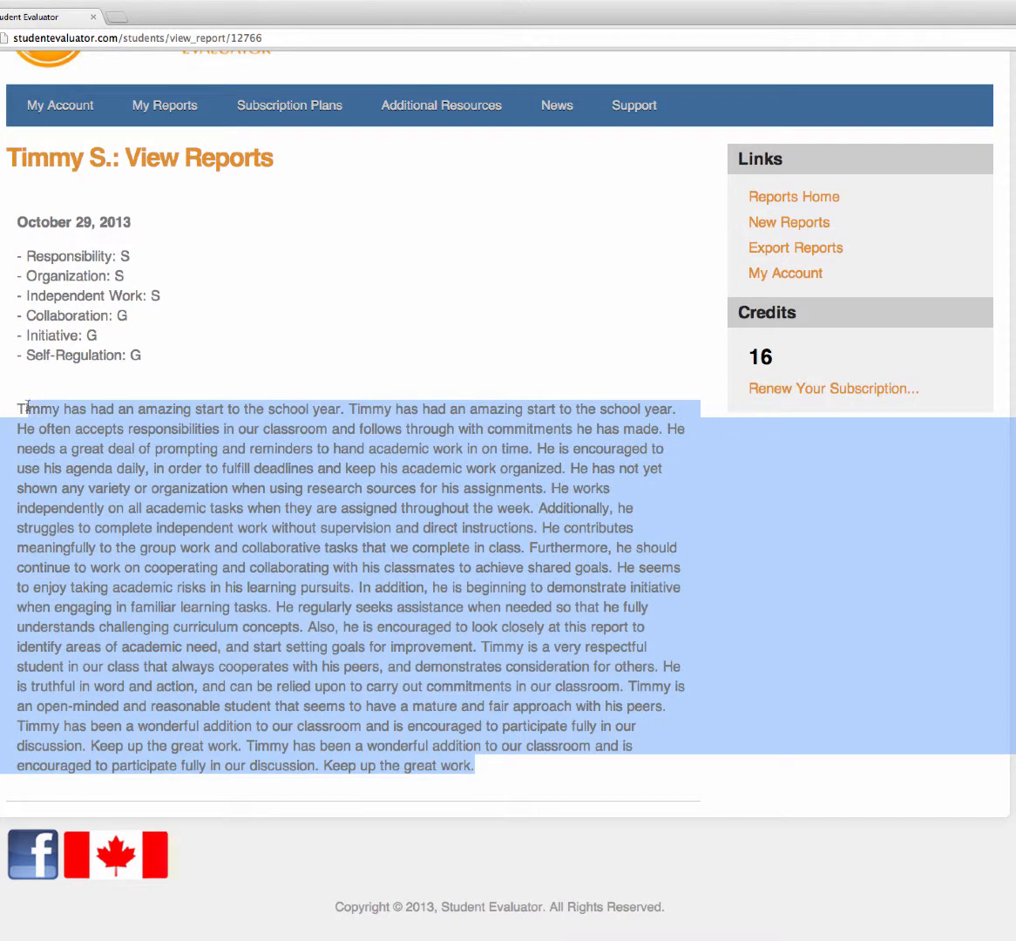
right_click(218, 441)
click(272, 446)
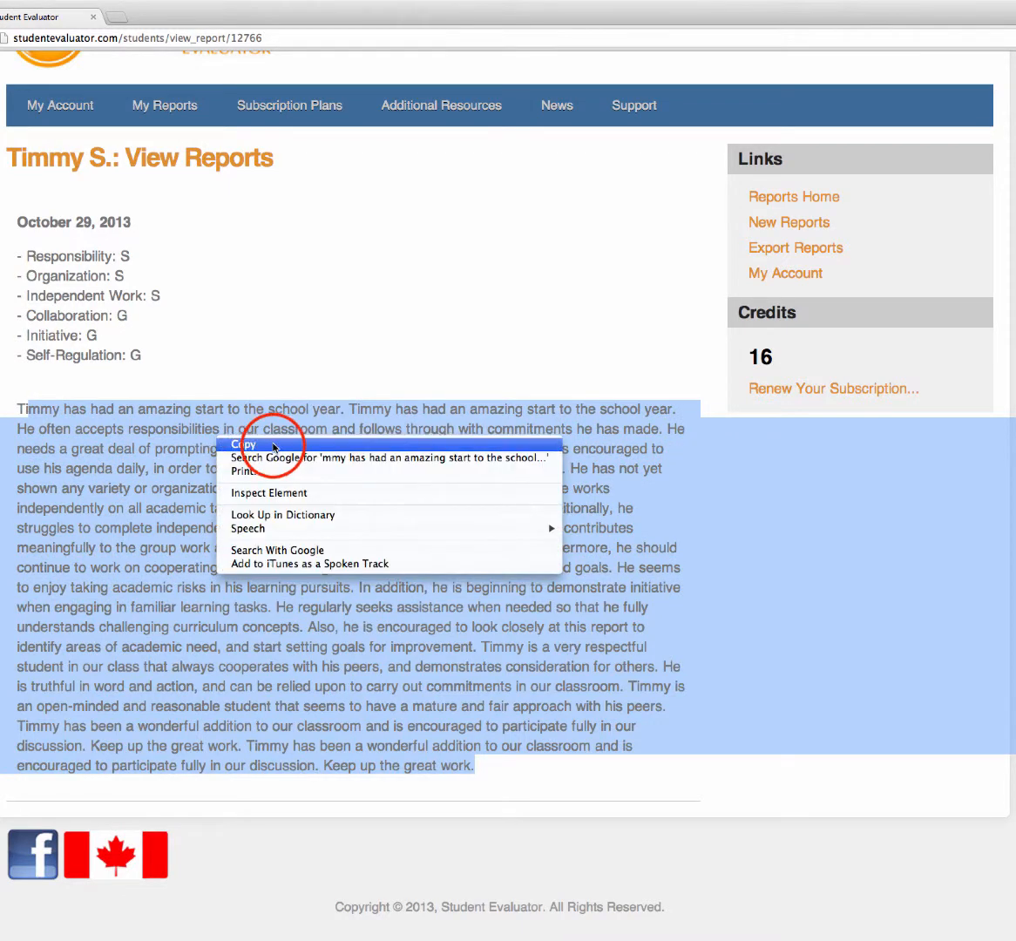
click(391, 551)
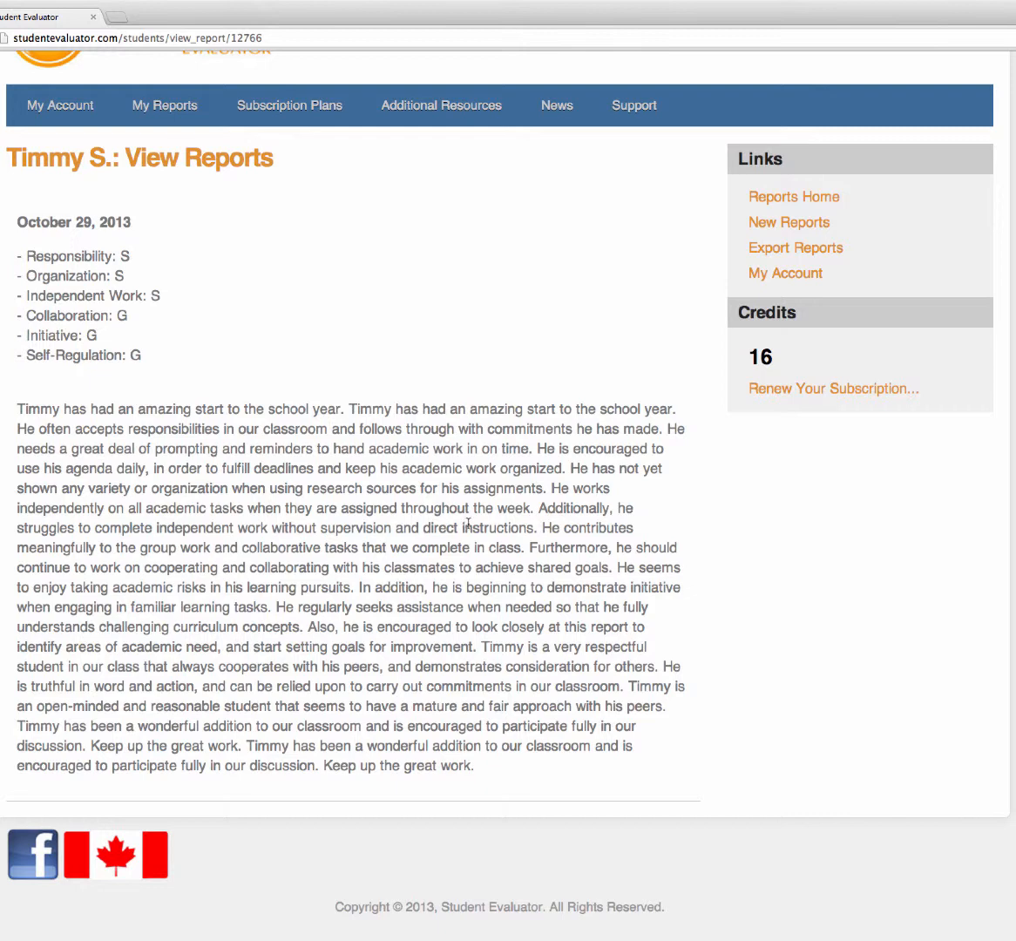
Return to the reports list and open the saved reports of the student just below the May 13, 2013 entry.
scroll(468, 523, up, 3)
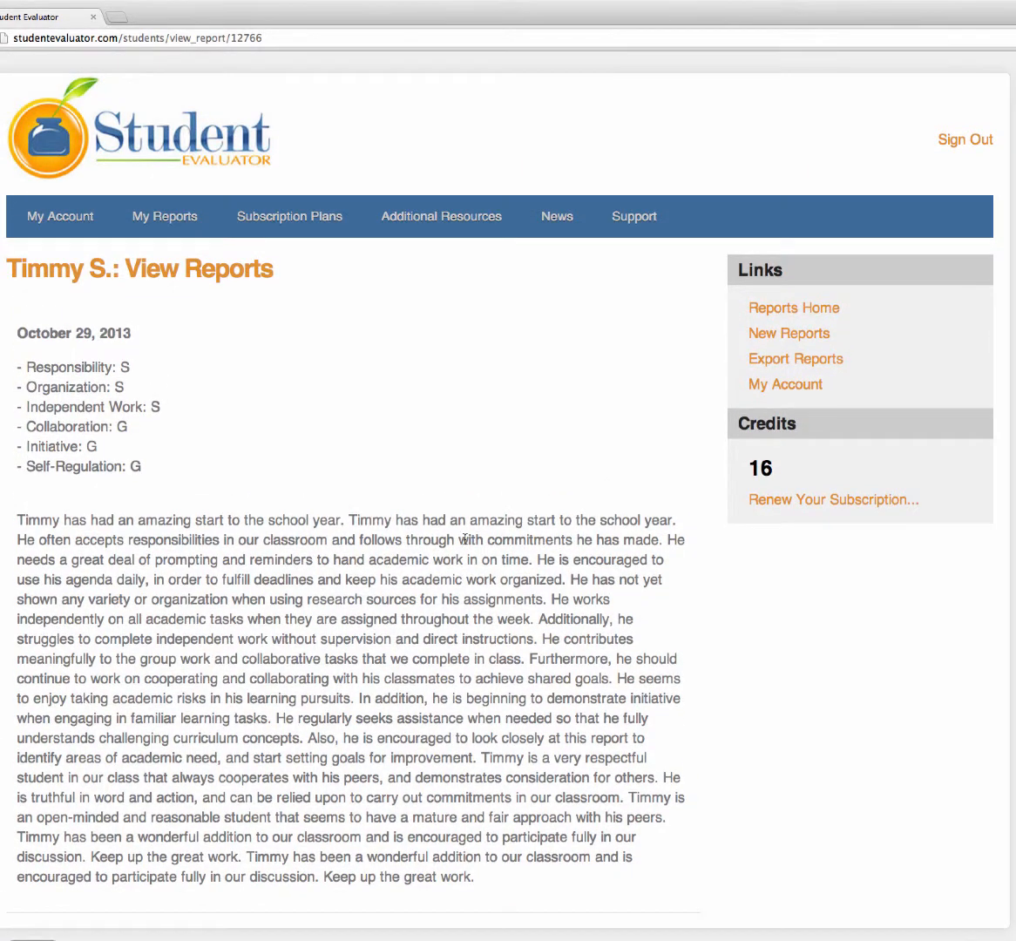
click(795, 310)
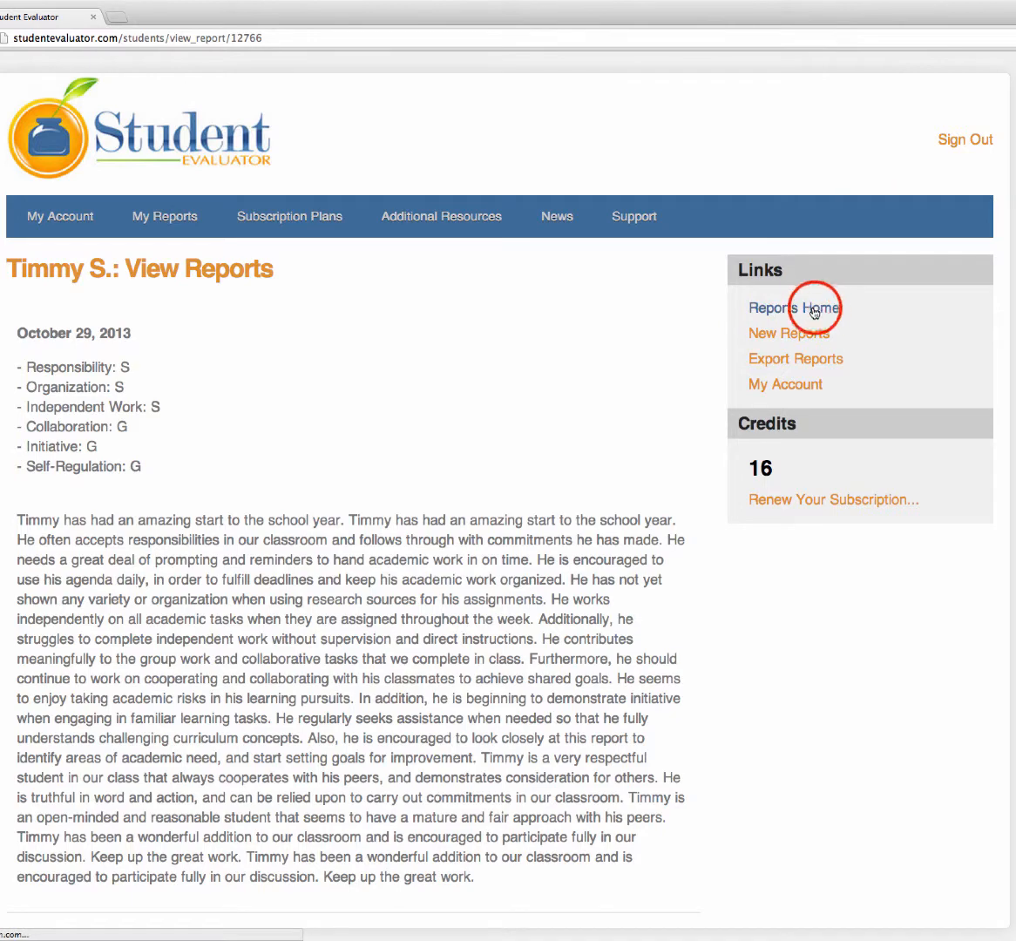
scroll(400, 453, down, 8)
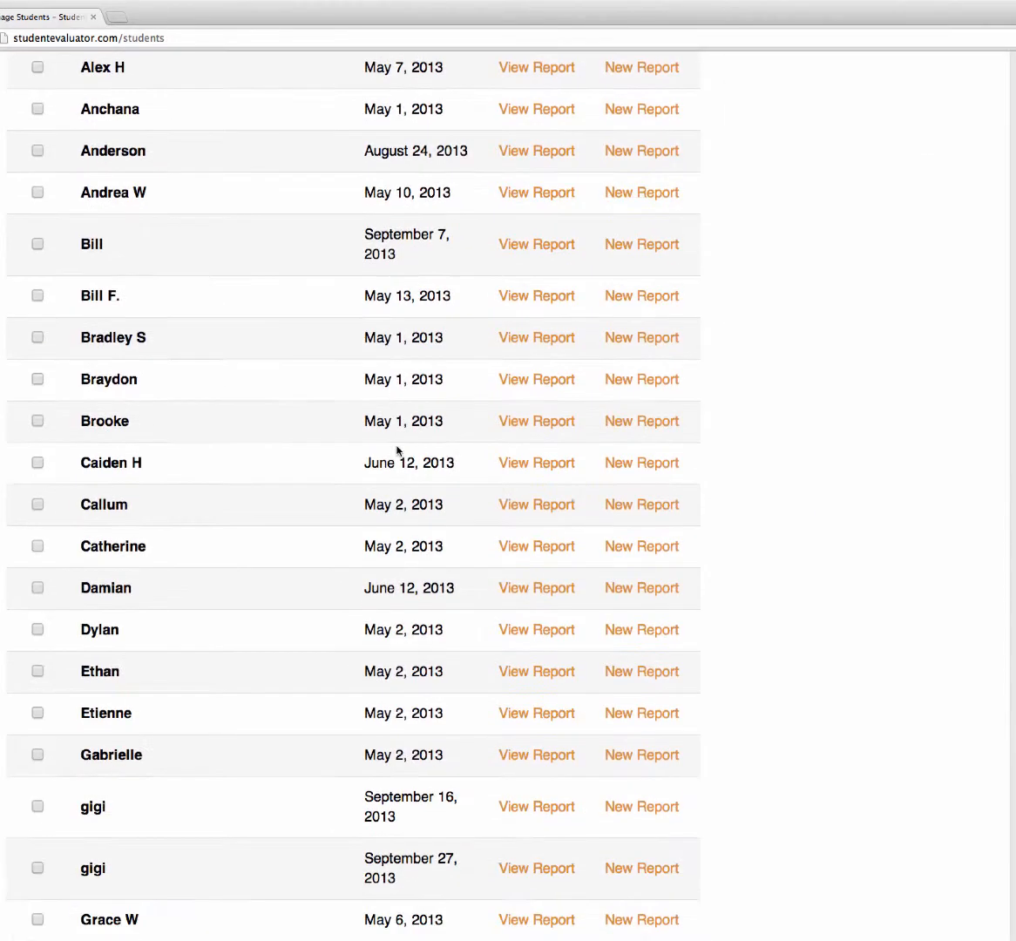
scroll(398, 448, up, 6)
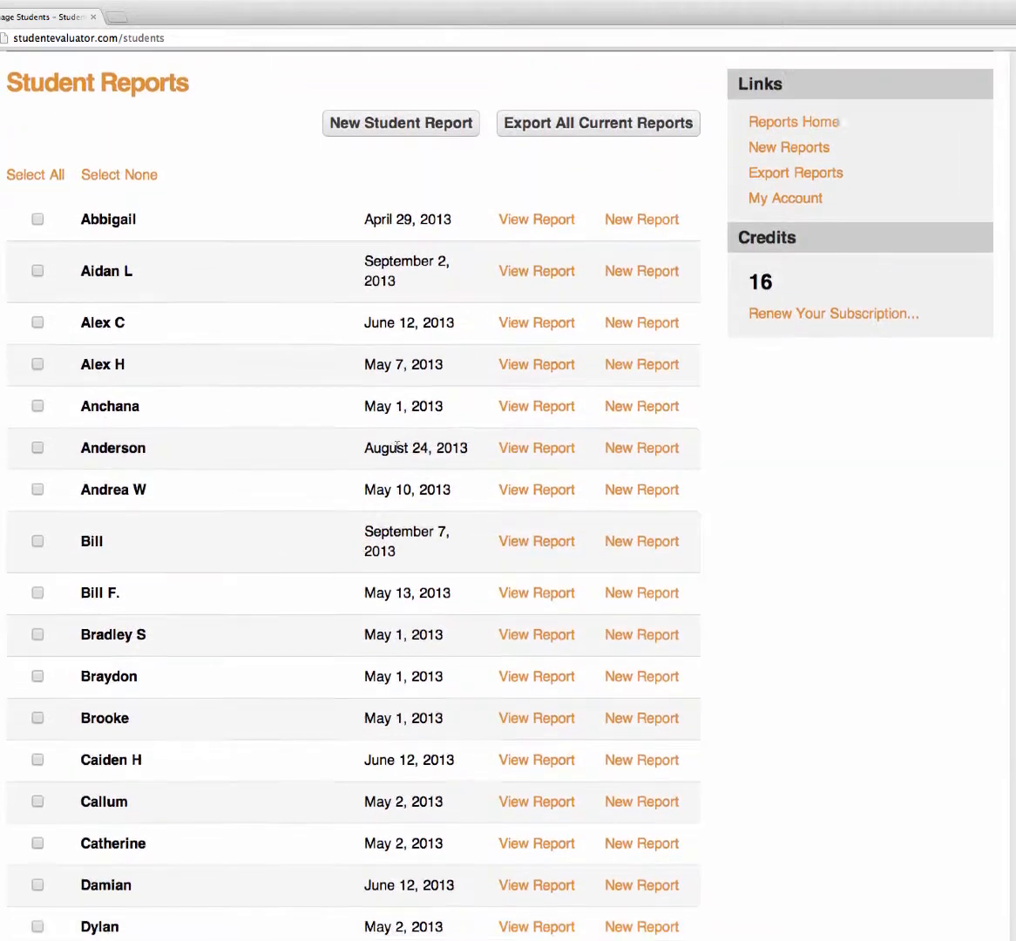
scroll(399, 447, down, 3)
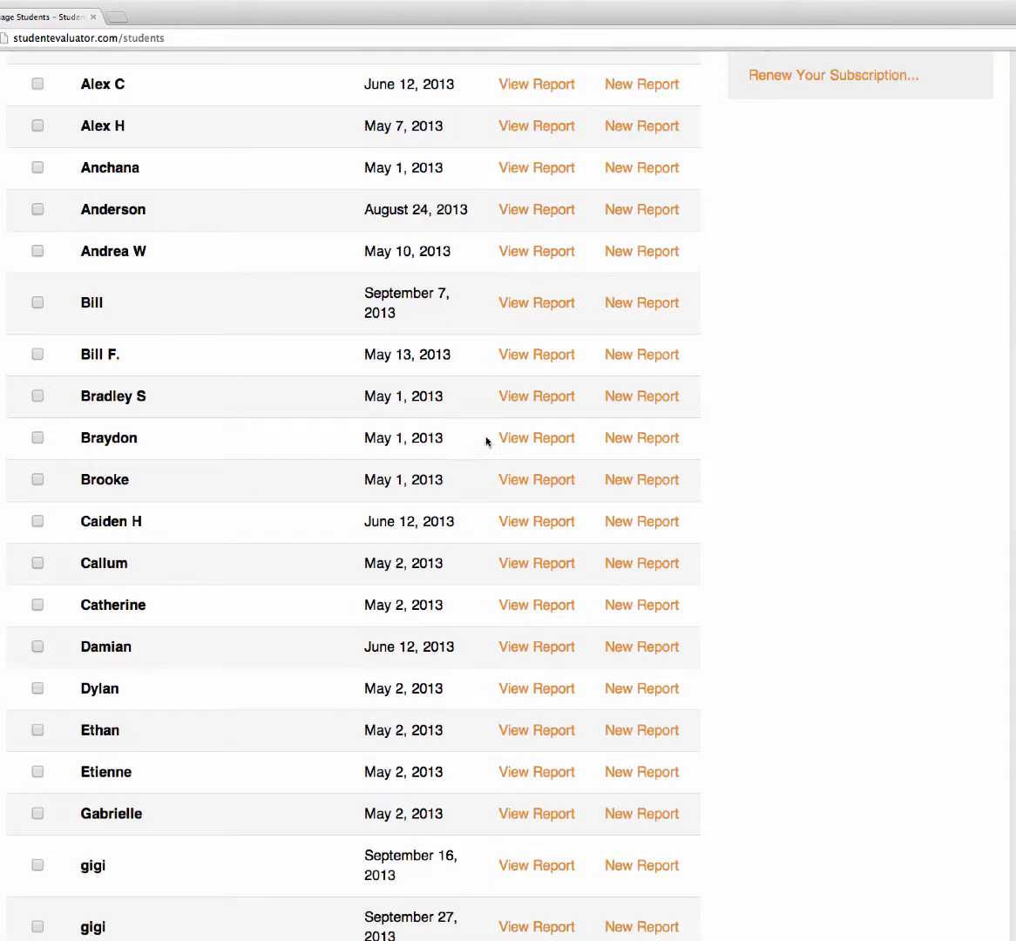
click(535, 400)
click(535, 397)
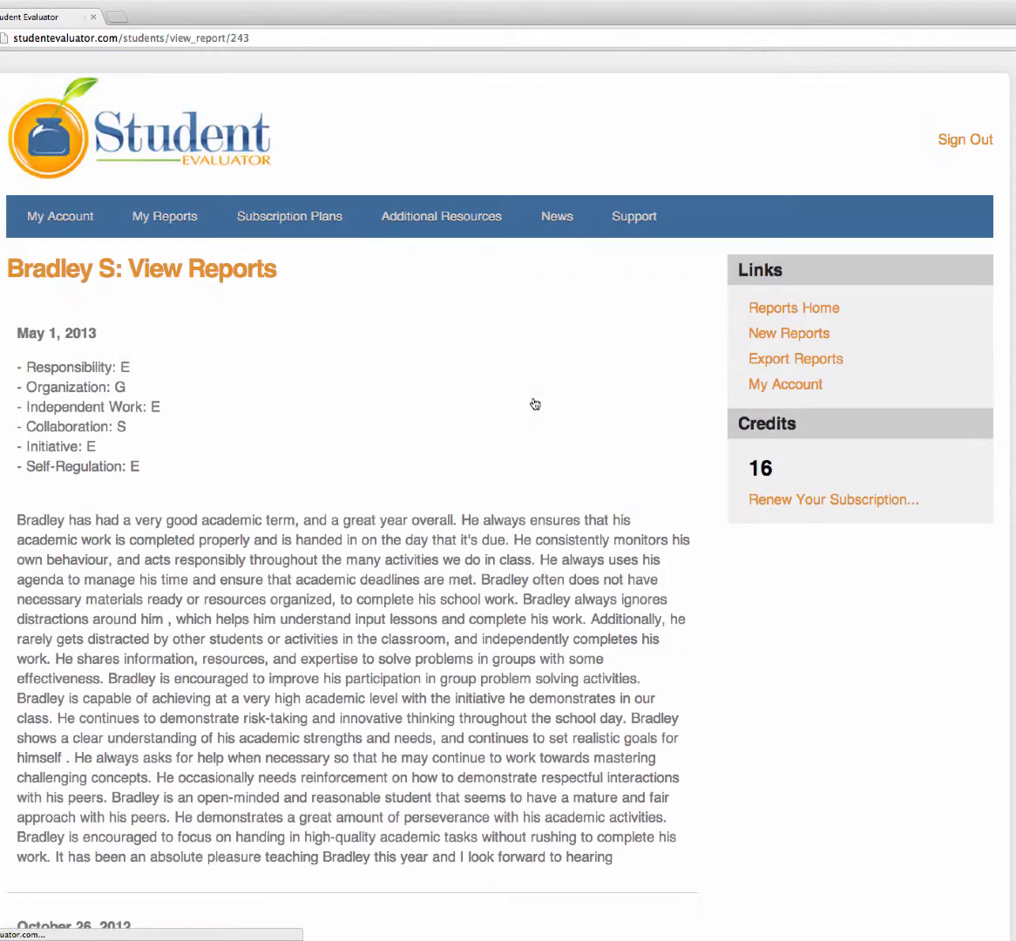
Compare this student's May 1, 2013 report with the October 26, 2012 report, including skill ratings and comments.
scroll(511, 415, down, 10)
scroll(511, 419, up, 10)
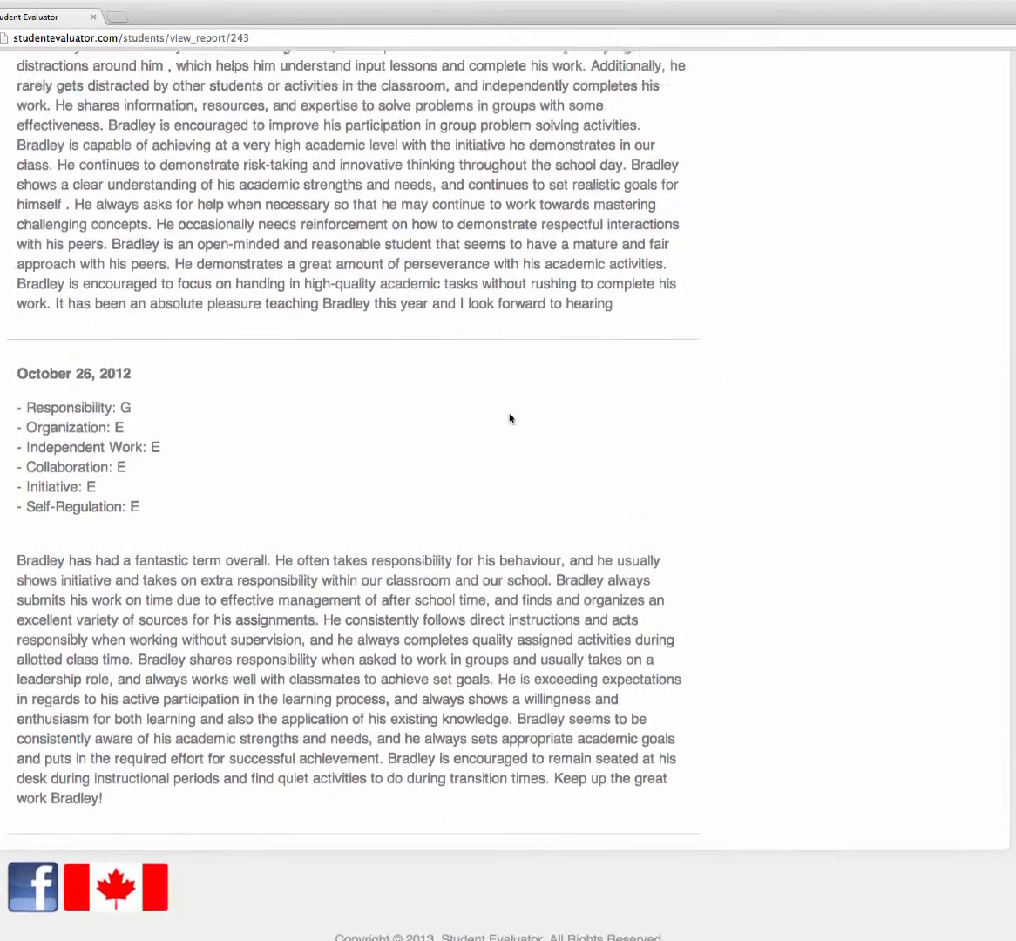
scroll(511, 417, down, 2)
scroll(511, 415, down, 5)
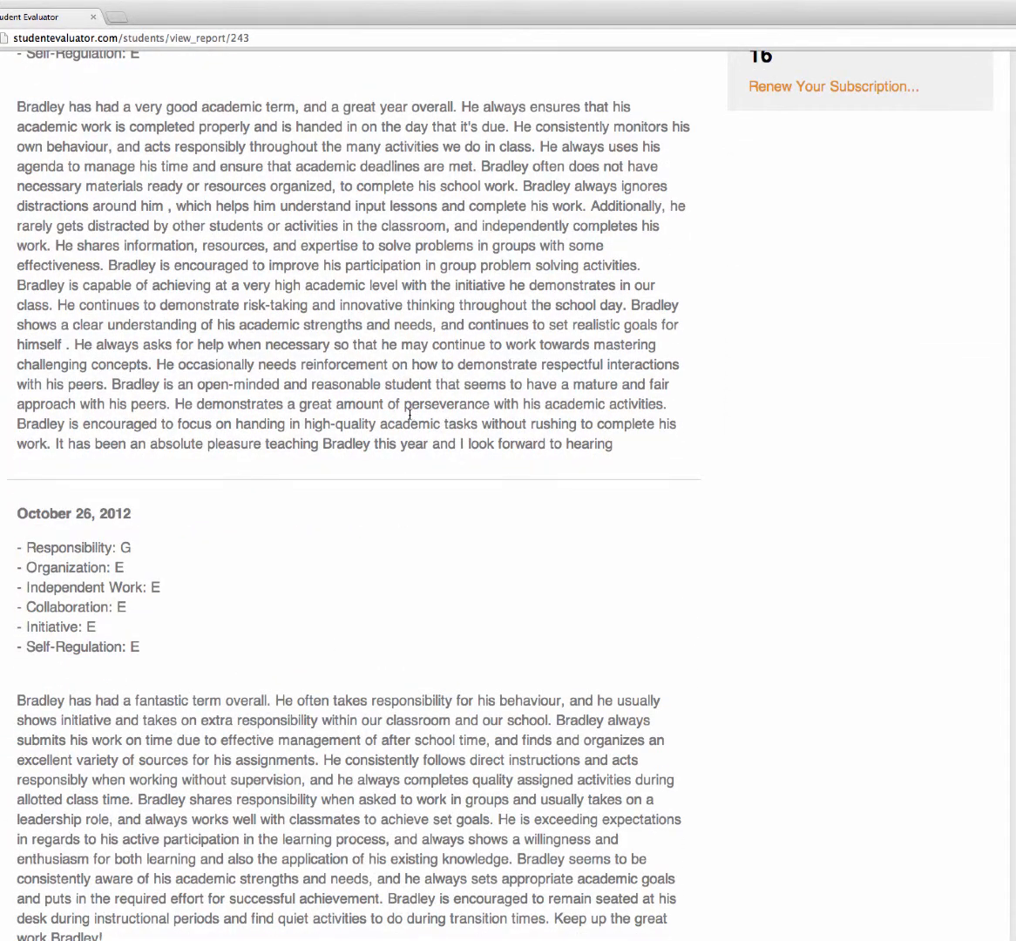
scroll(414, 436, up, 6)
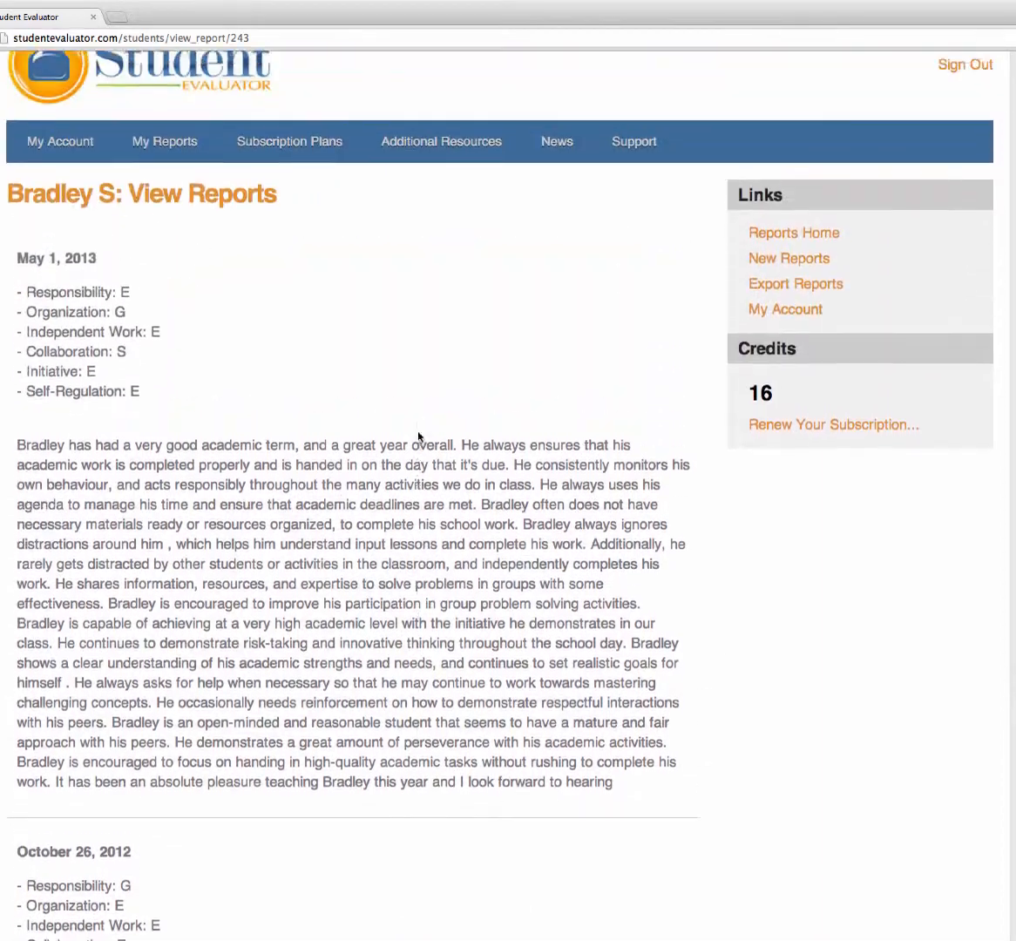
scroll(418, 437, down, 12)
scroll(418, 438, up, 9)
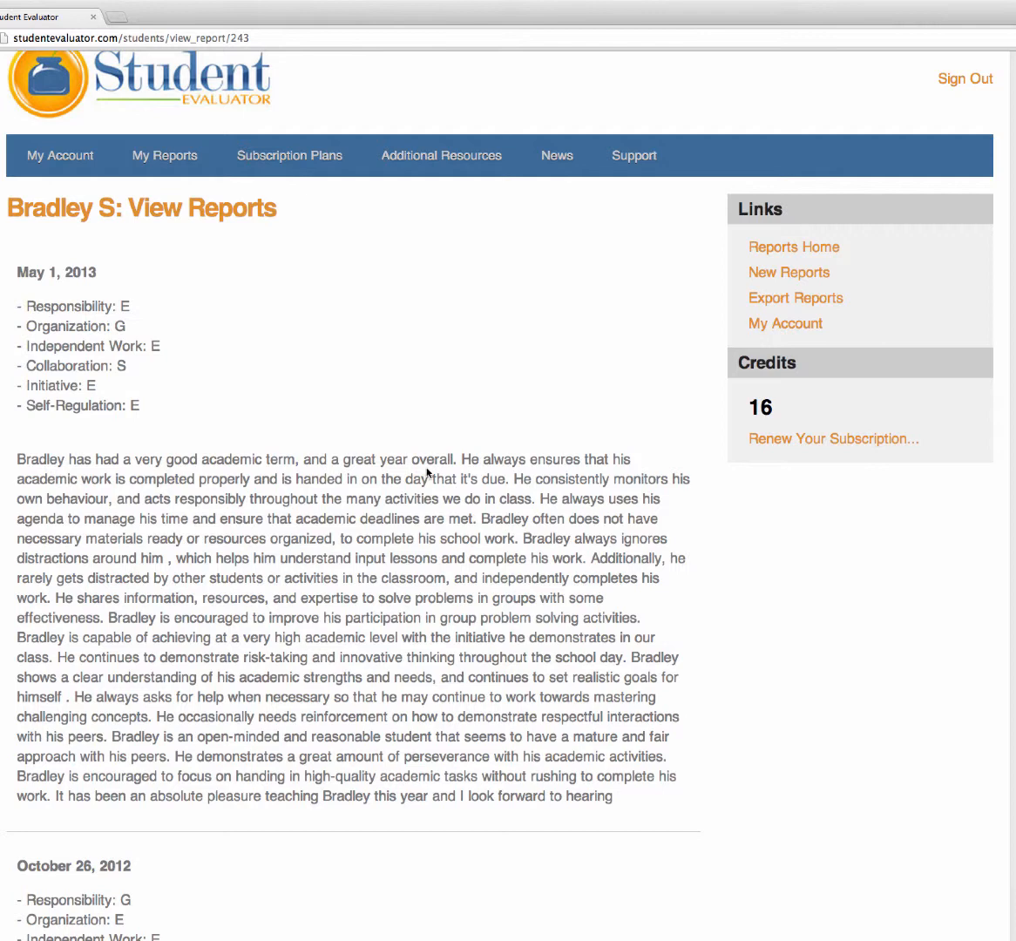
Export all current reports from the student reports list, saving the file as Student_reports in the Downloads folder.
click(186, 158)
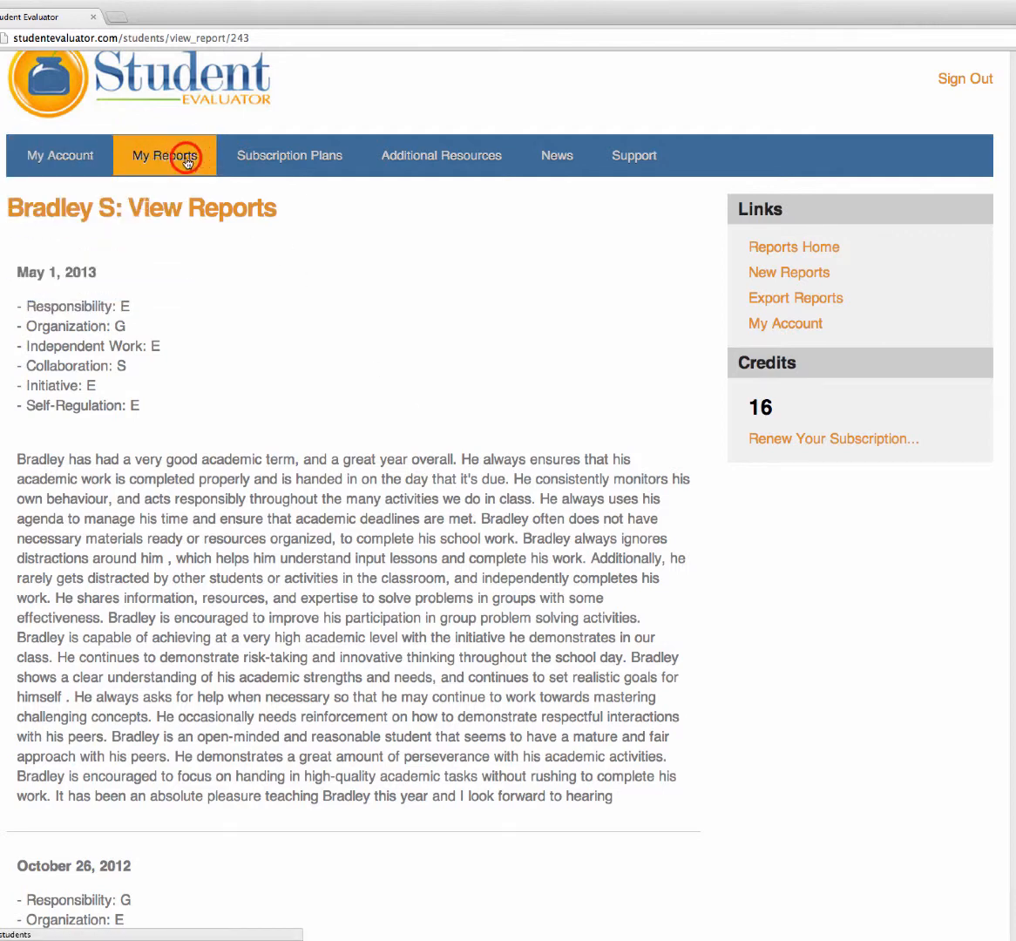
scroll(392, 288, down, 5)
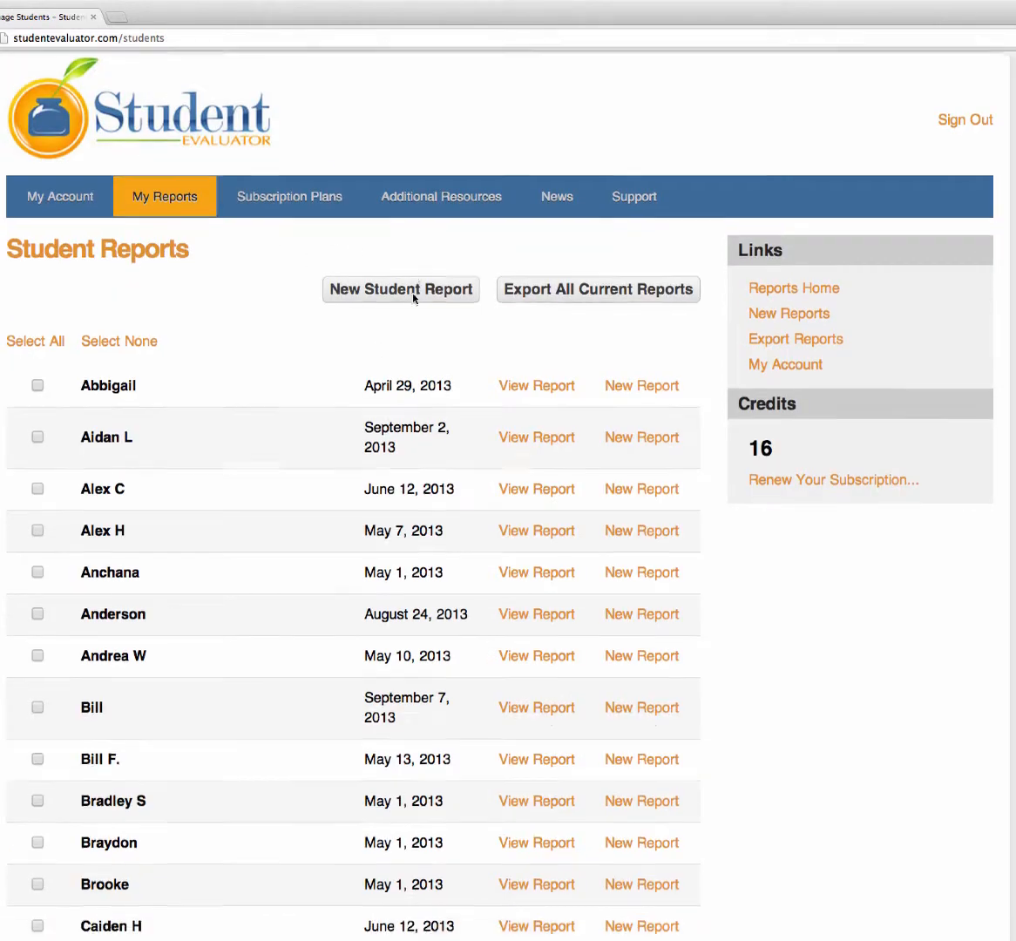
scroll(413, 295, up, 5)
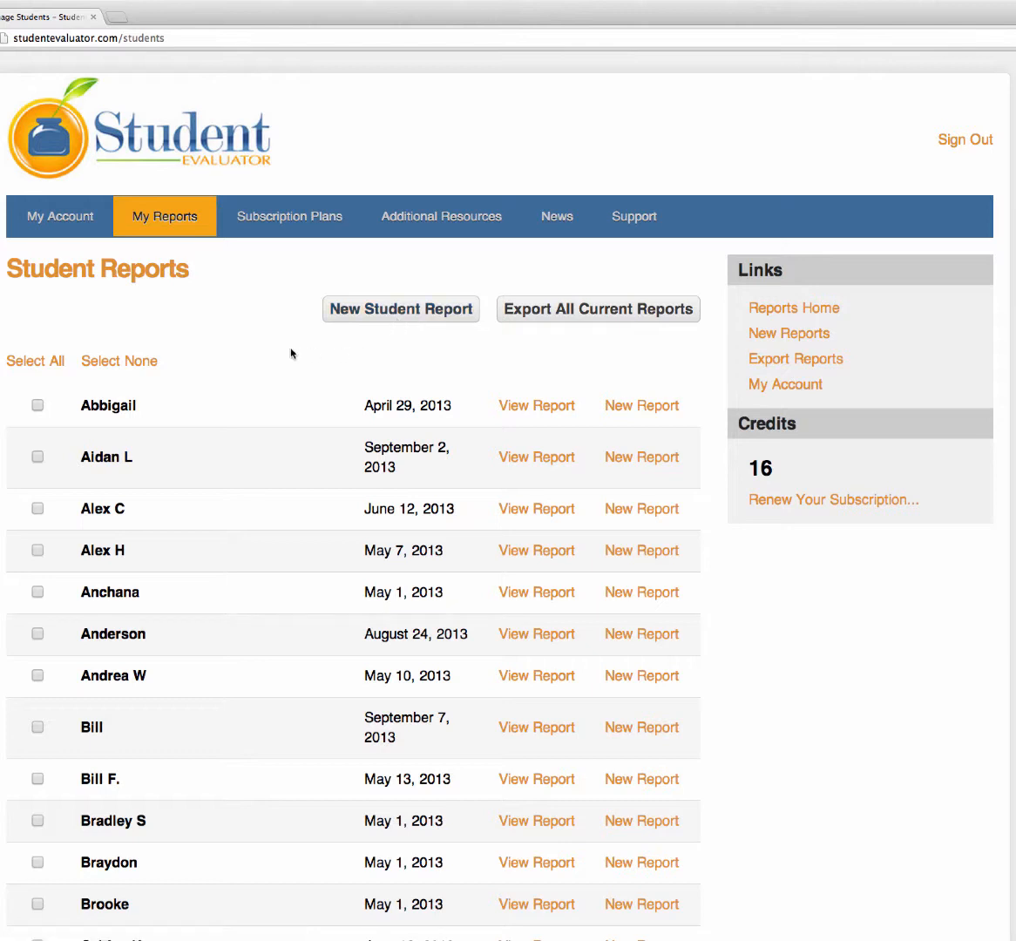
scroll(292, 353, down, 2)
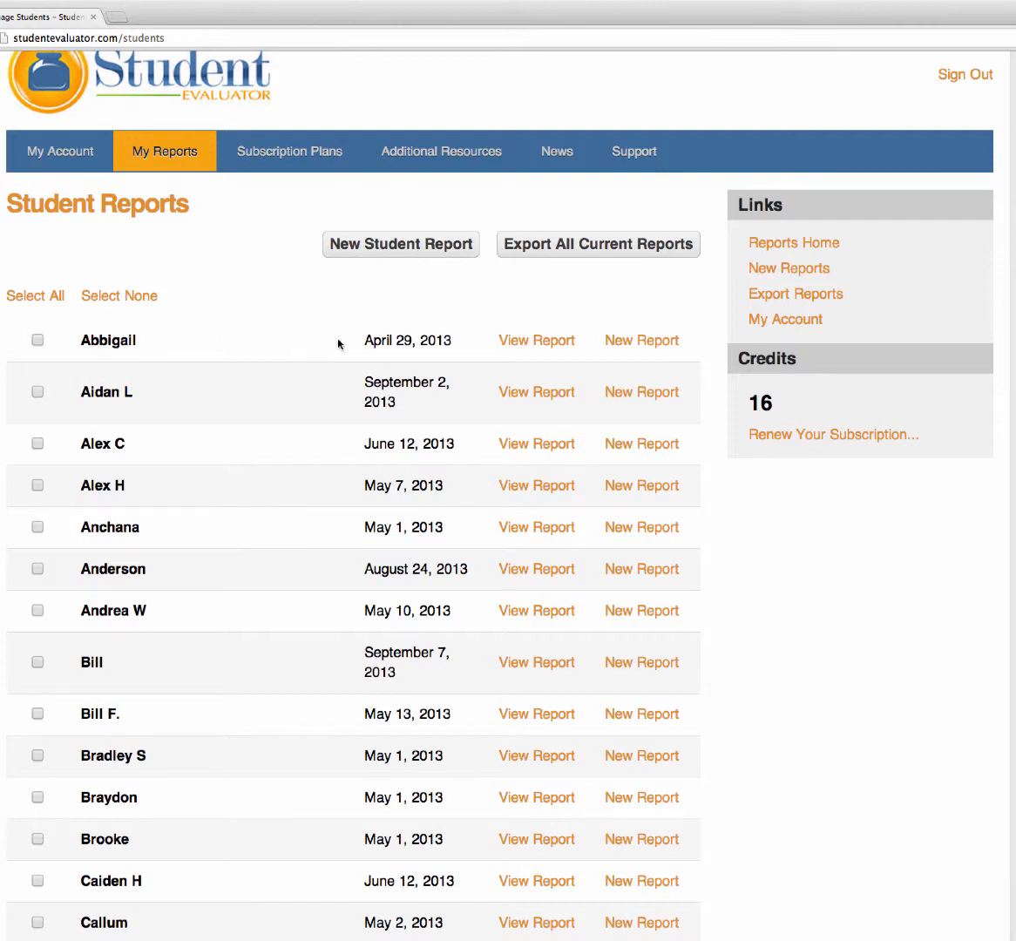
click(605, 250)
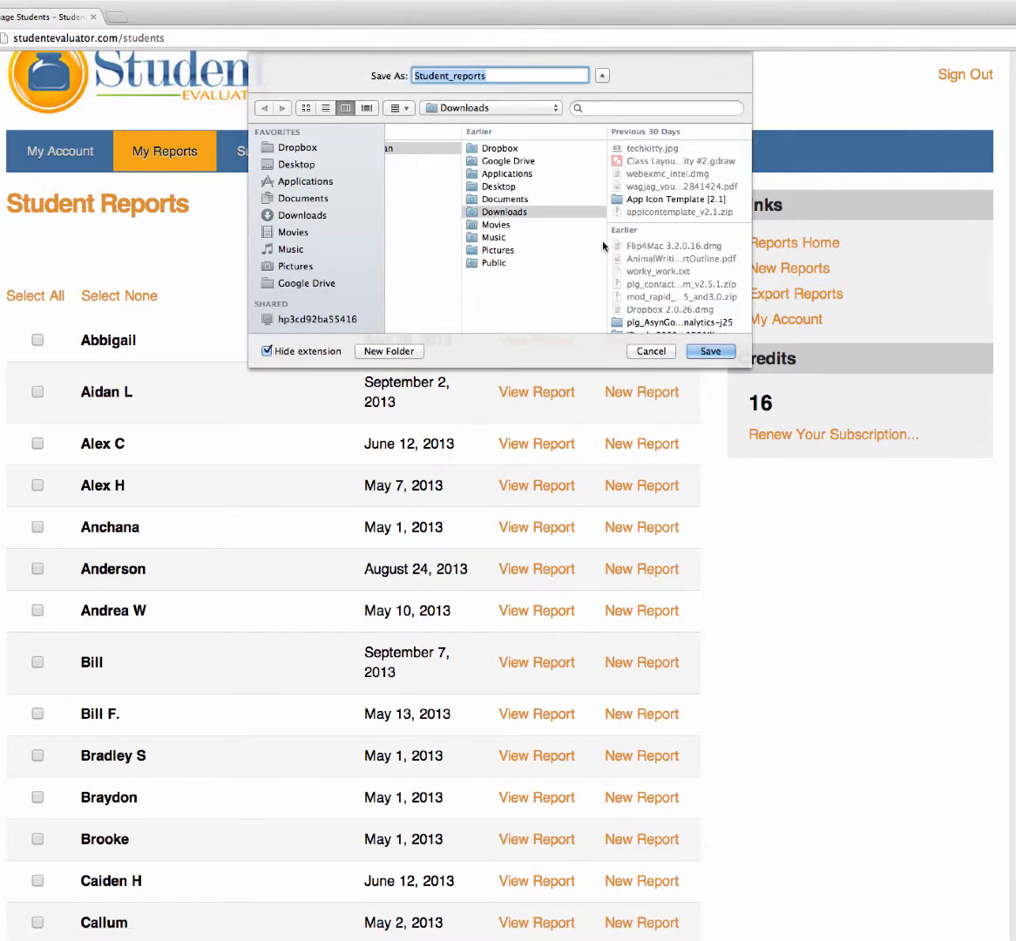
click(710, 351)
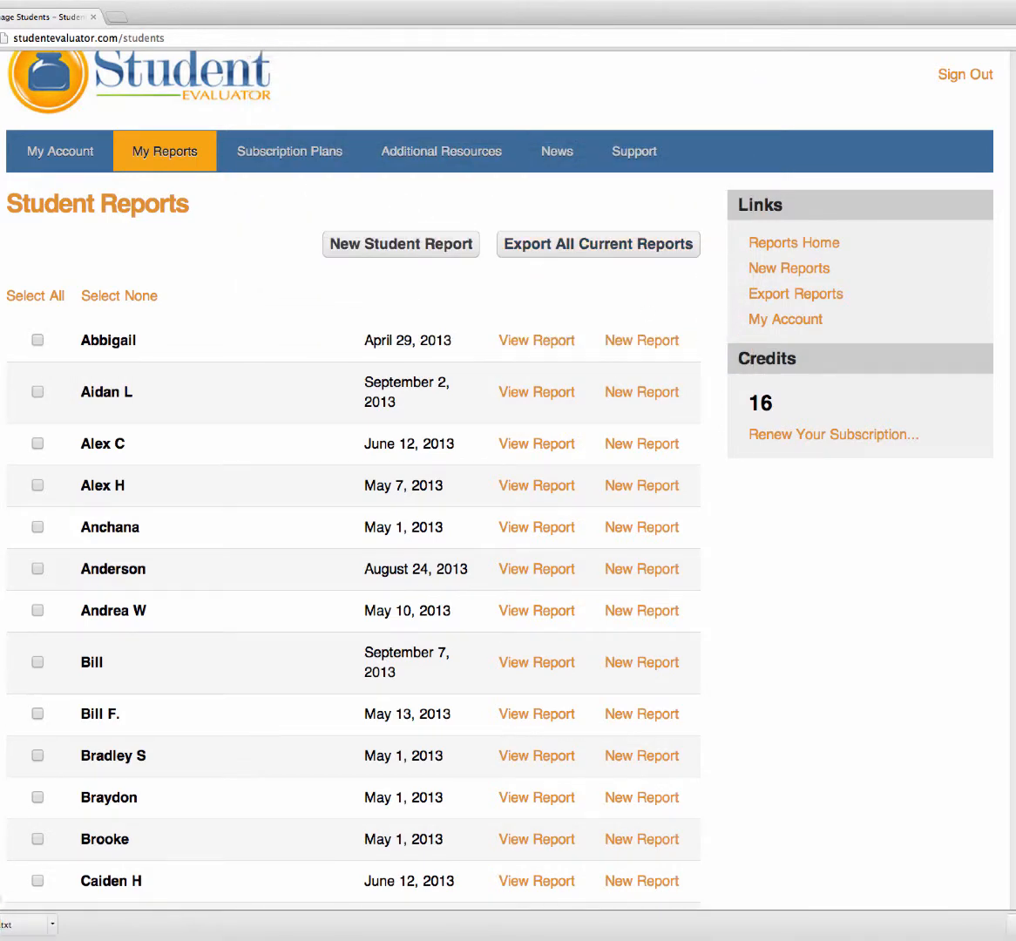
Open the exported Student_reports.txt, look through the reports of several students, and close the file.
click(4, 925)
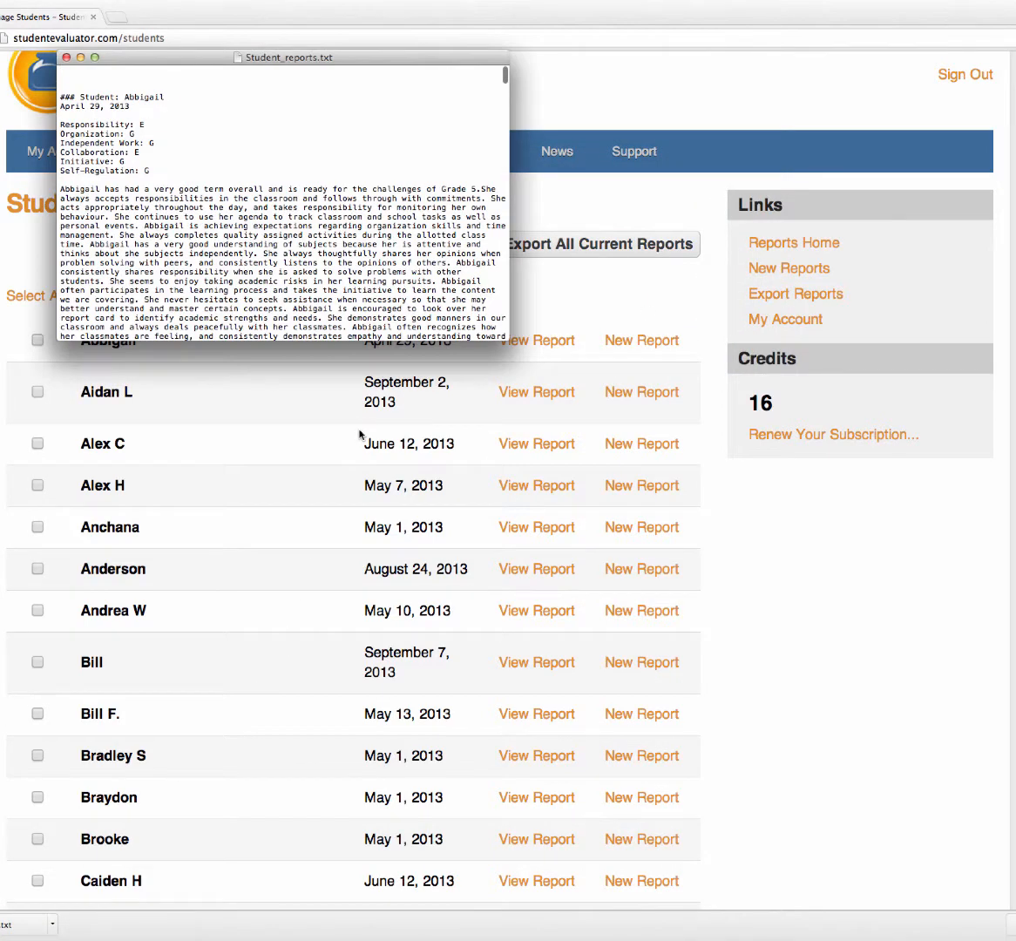
scroll(340, 228, down, 10)
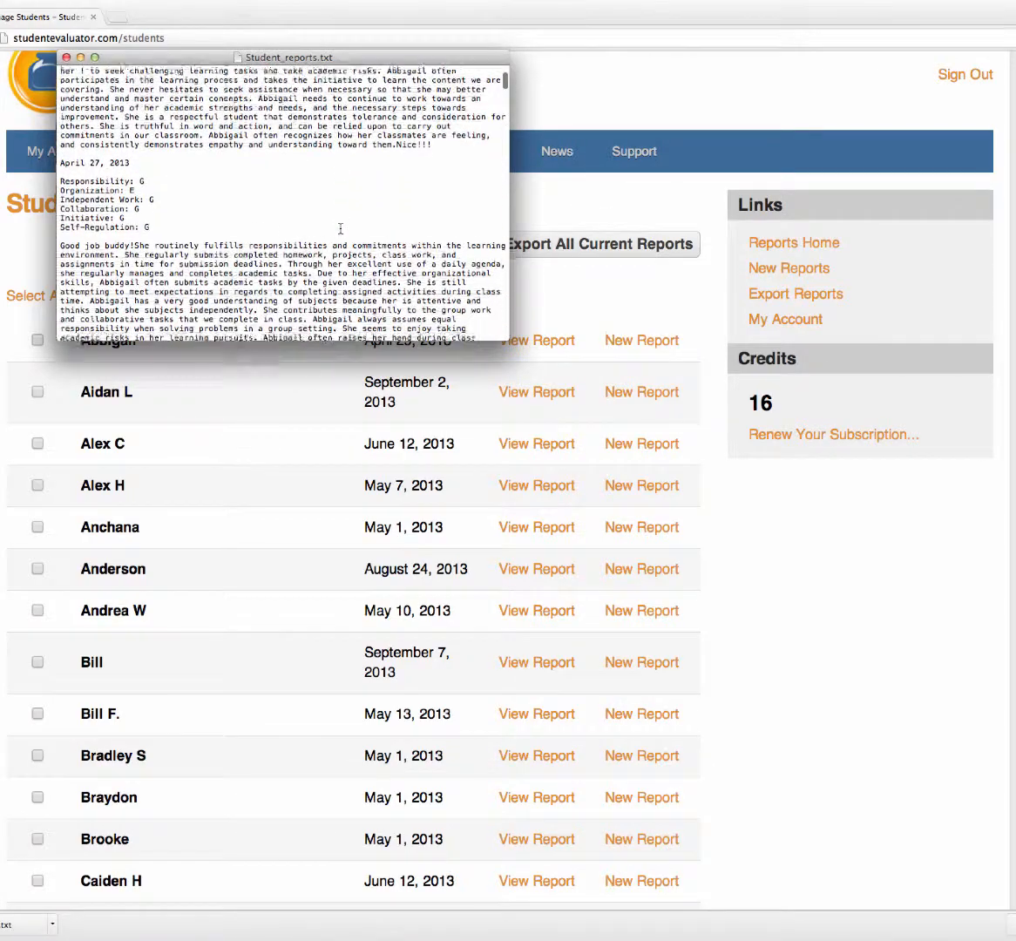
scroll(340, 229, down, 15)
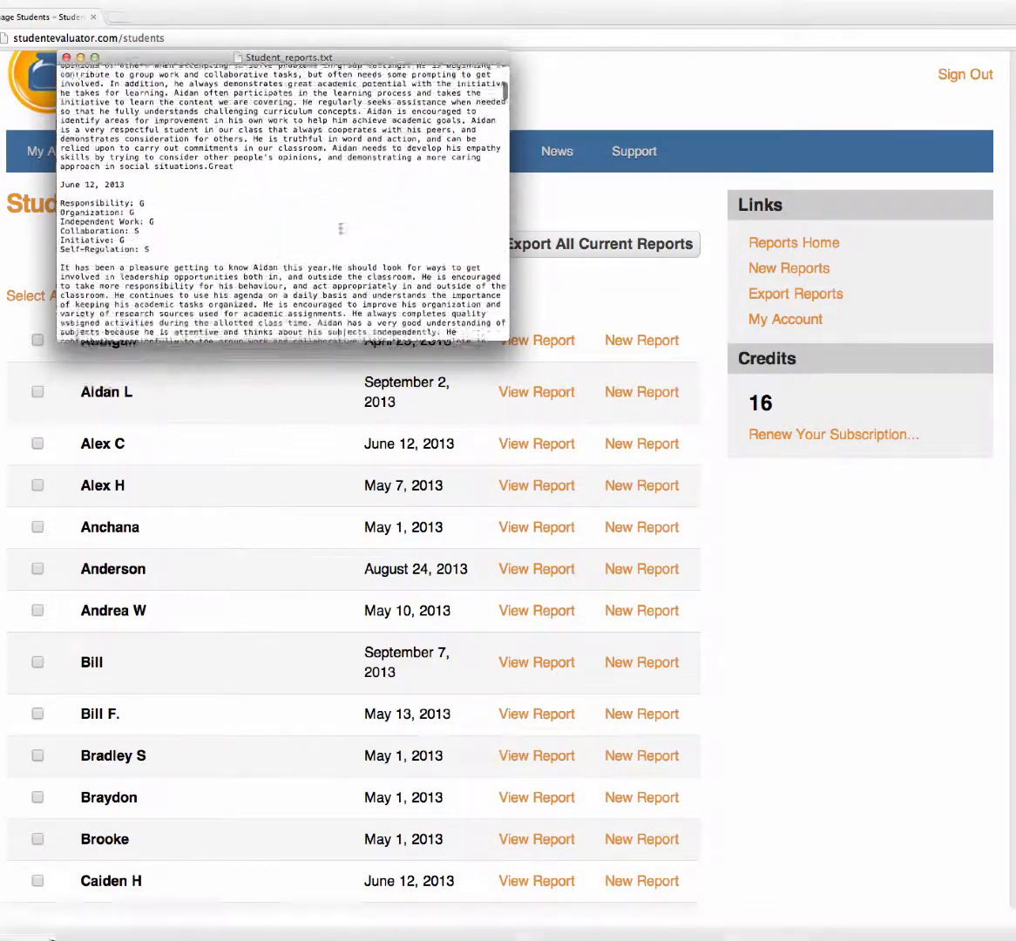
scroll(340, 228, down, 15)
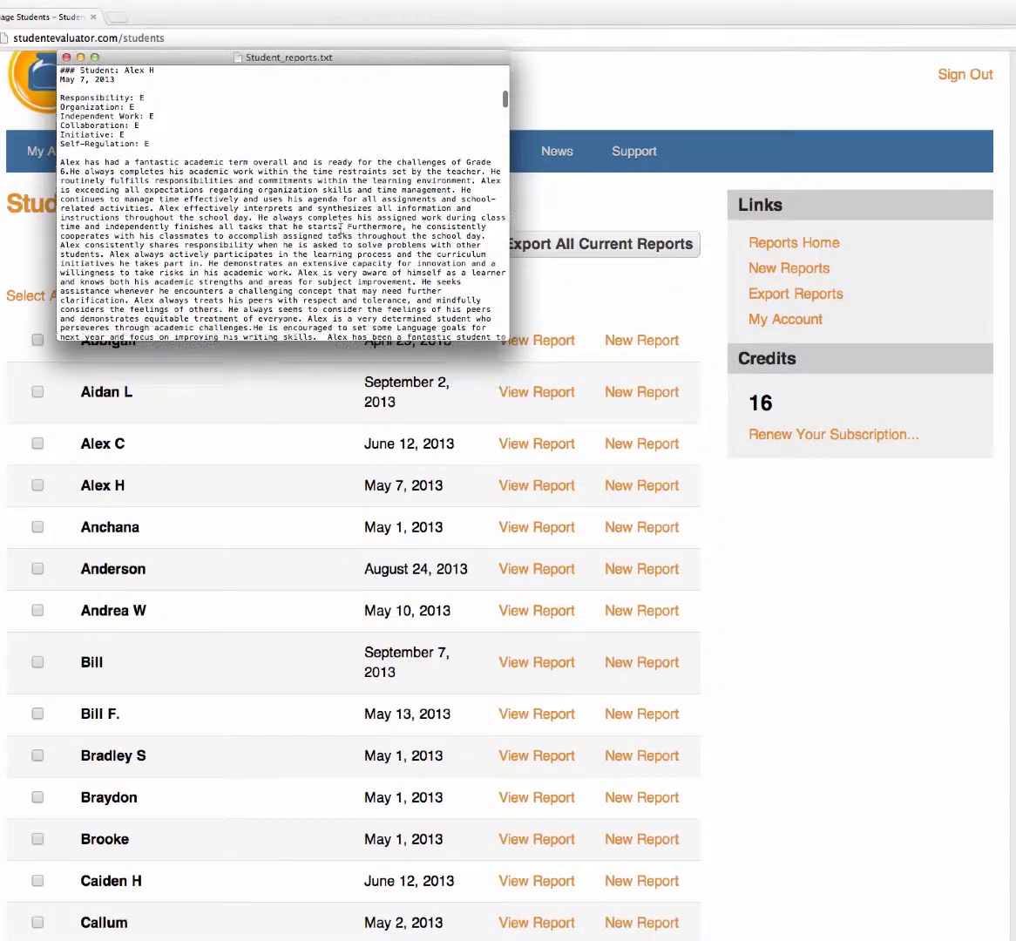
scroll(340, 229, down, 15)
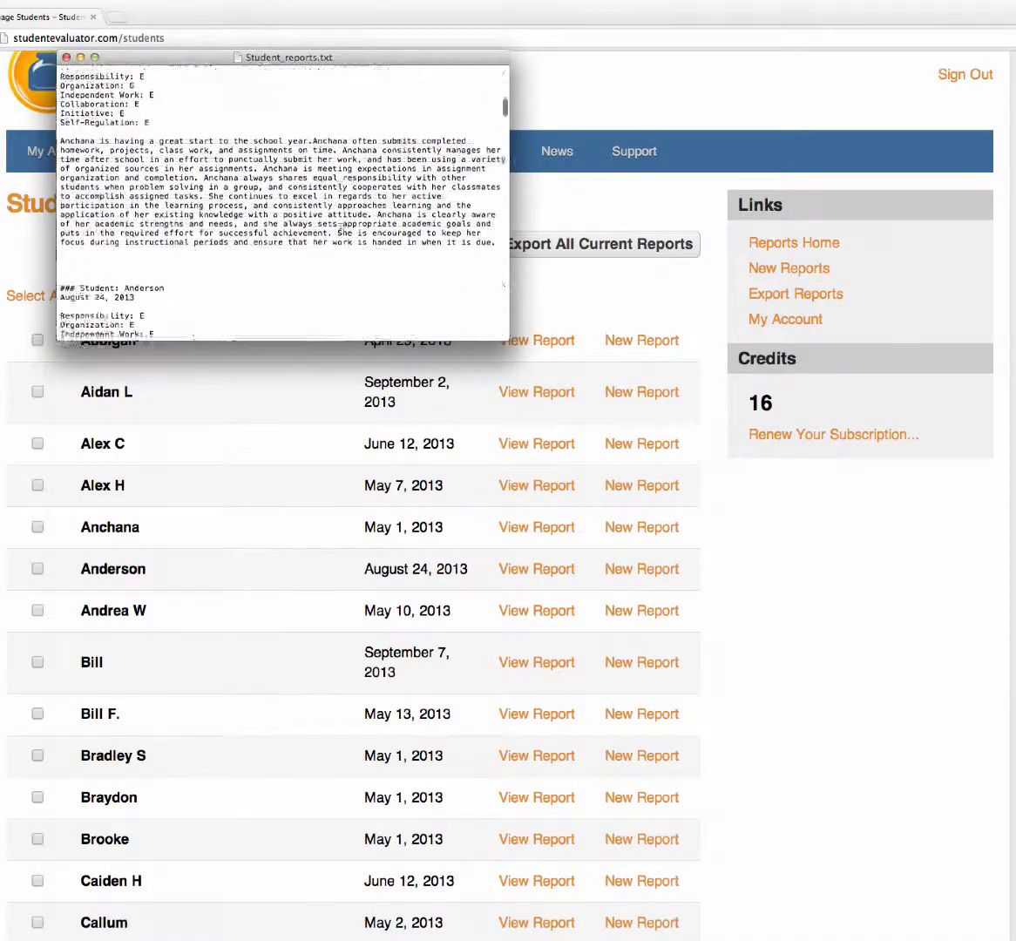
scroll(340, 228, down, 5)
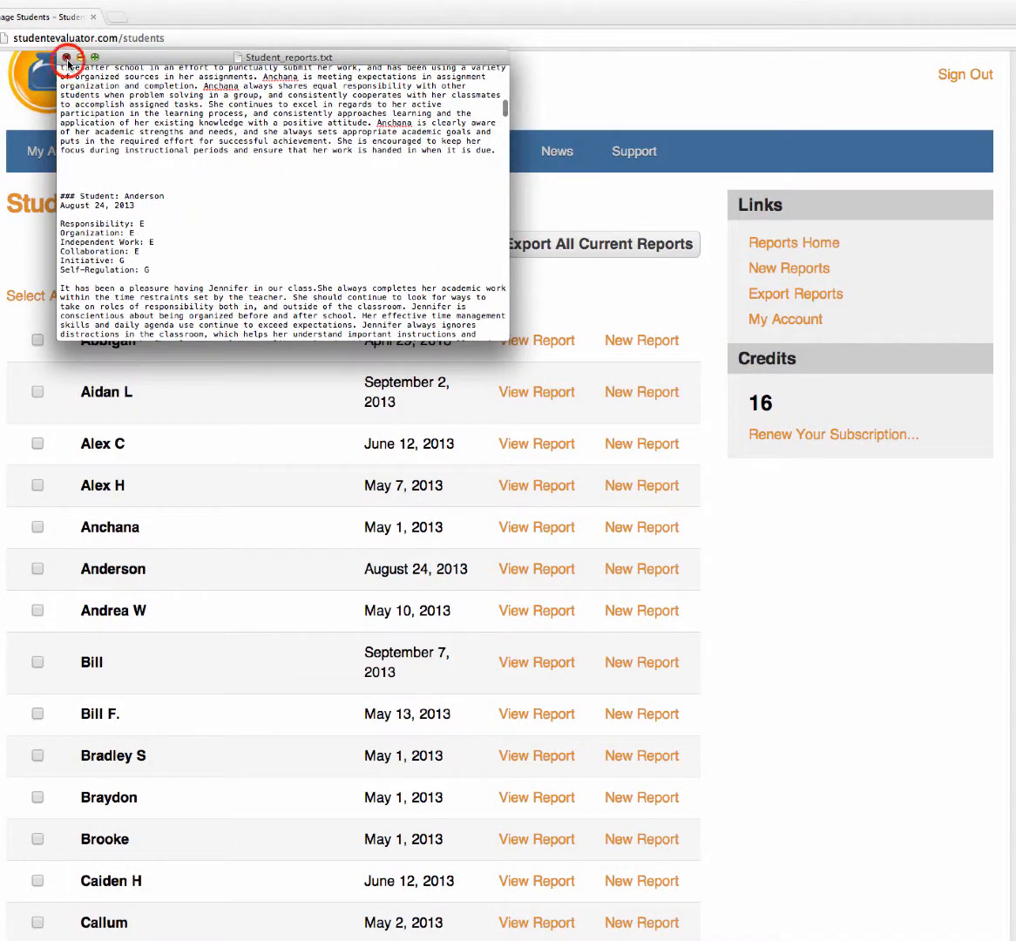
click(66, 58)
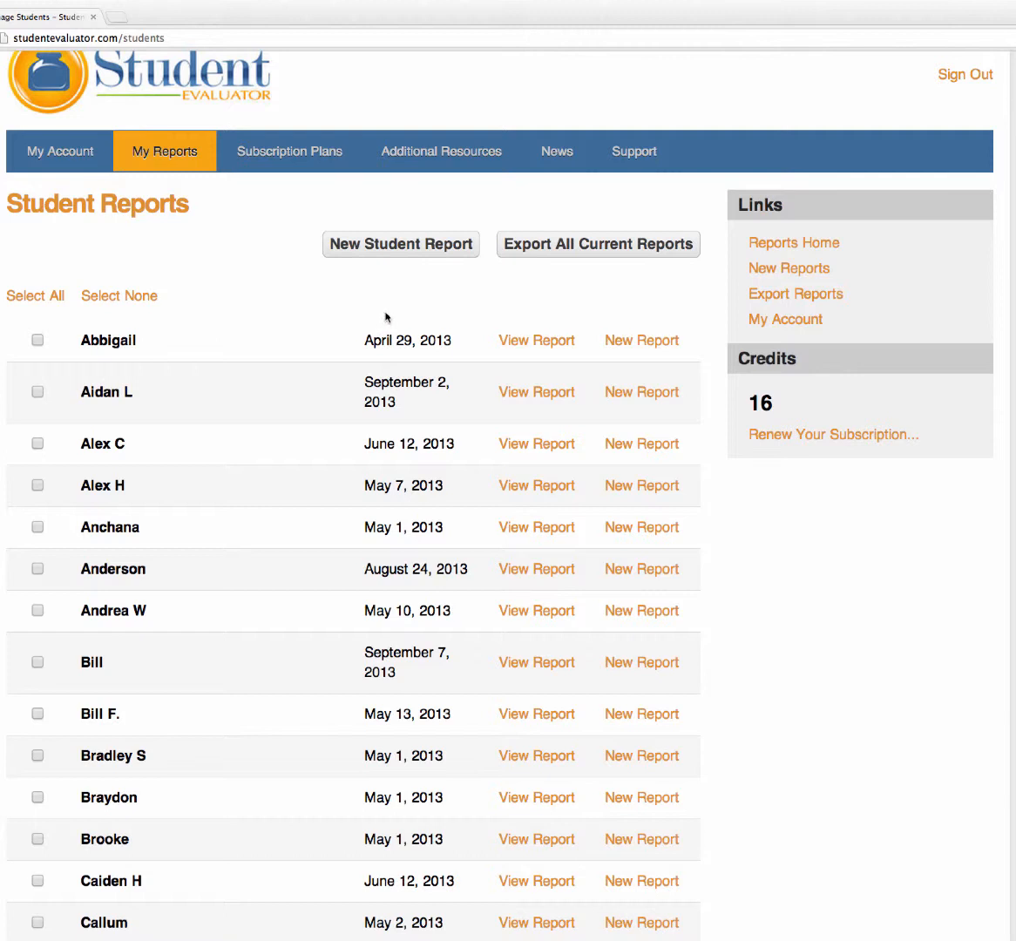
Open the Student Evaluator support site with its knowledge base and support ticket options.
scroll(386, 316, up, 2)
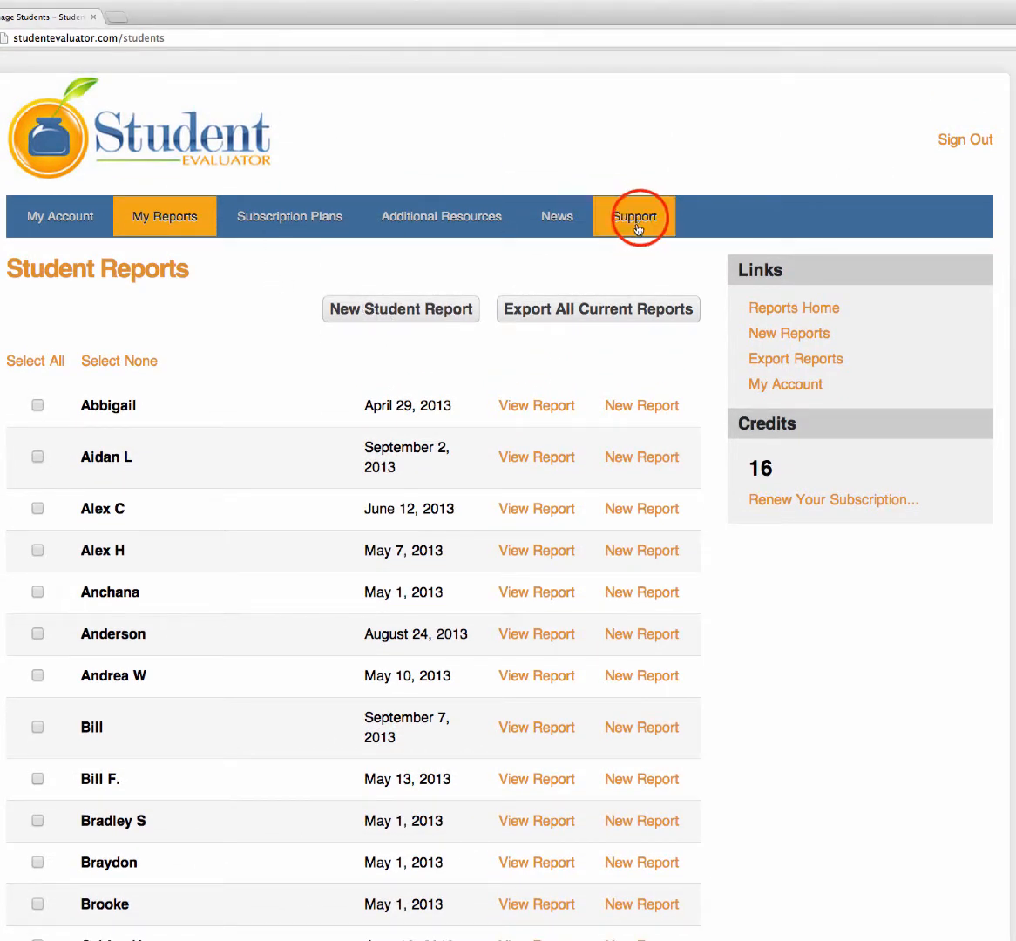
click(641, 222)
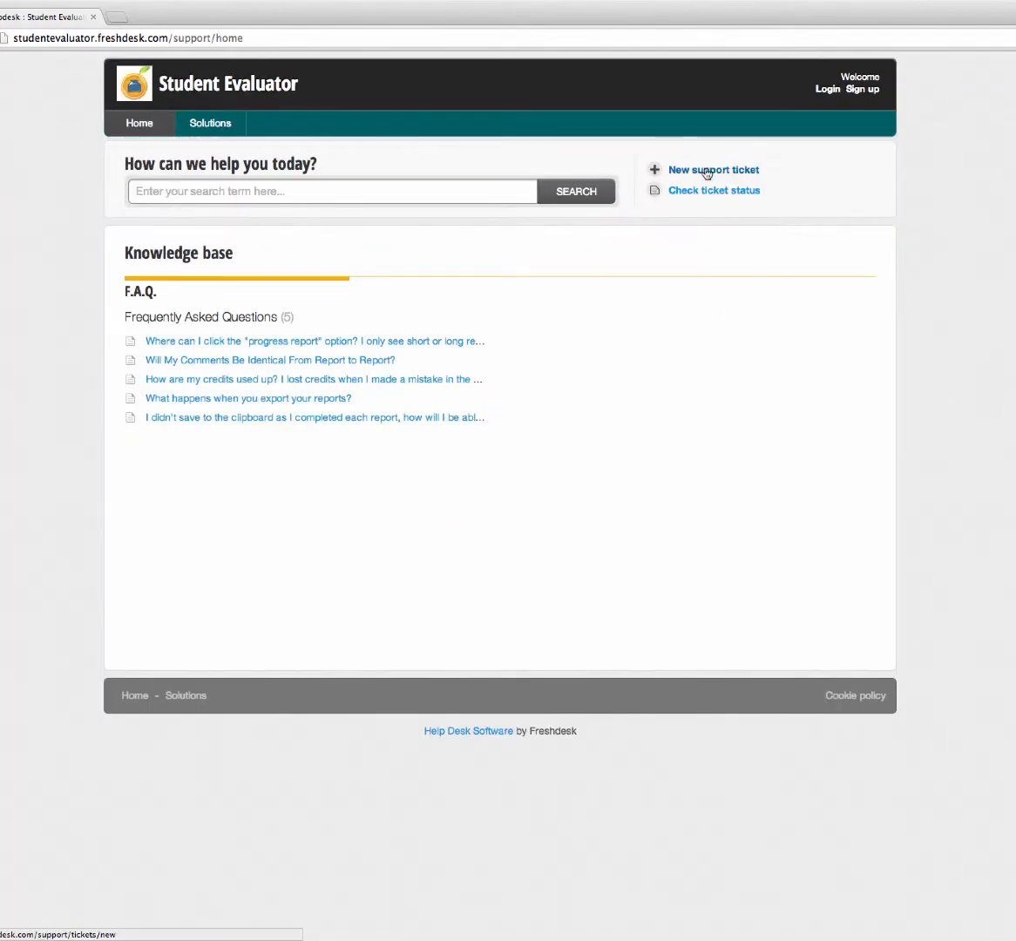